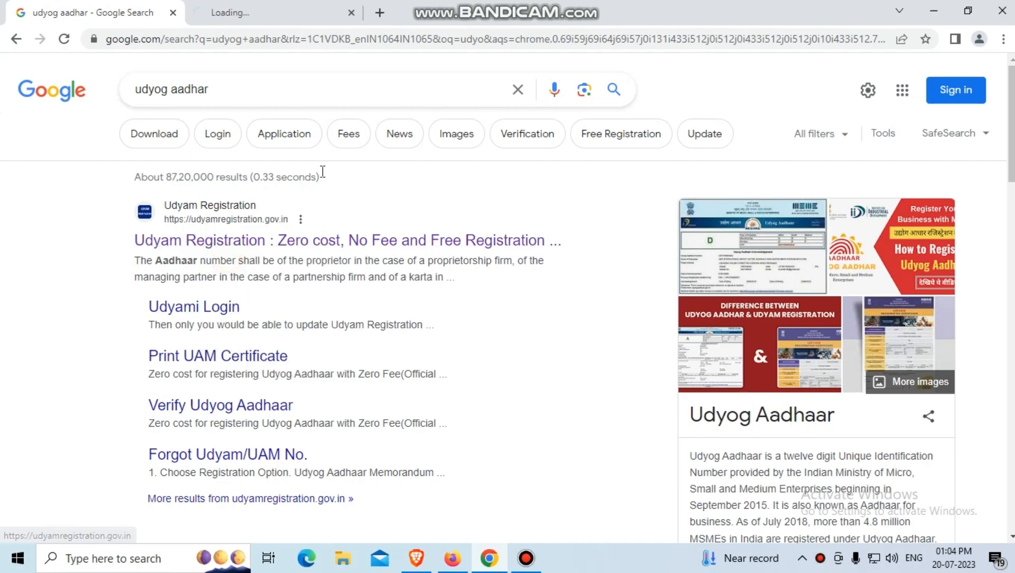
# Open the Udyam registration form for new entrepreneurs who are not registered yet as MSME or those with EM-II
pyautogui.click(267, 16)
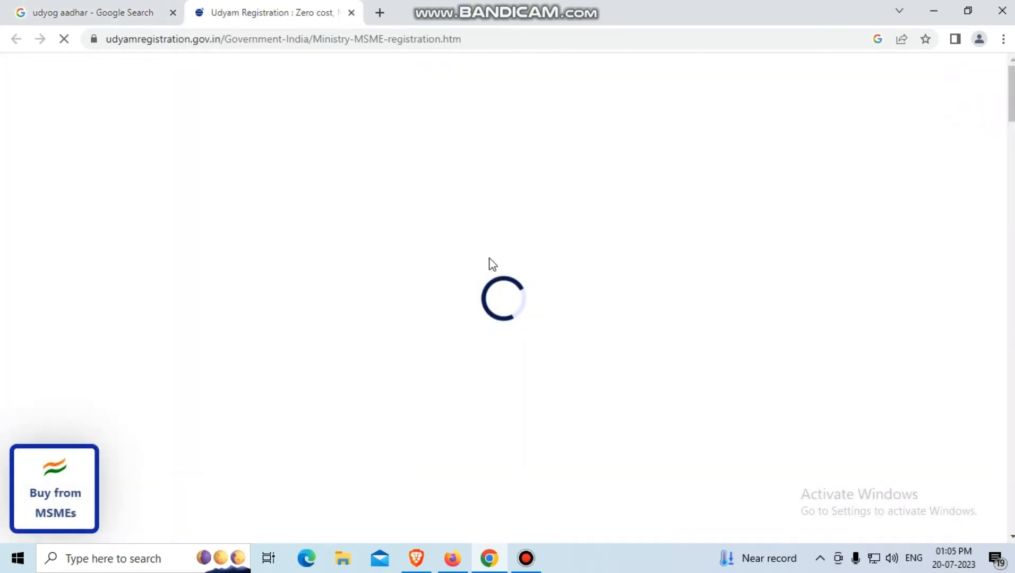
pyautogui.scroll(-3, 372, 263)
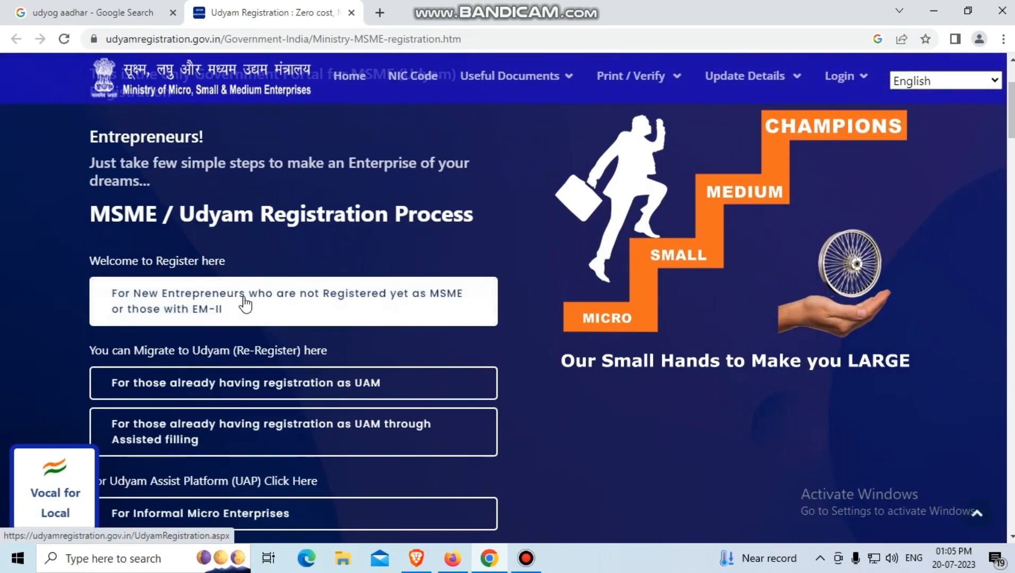
pyautogui.click(278, 304)
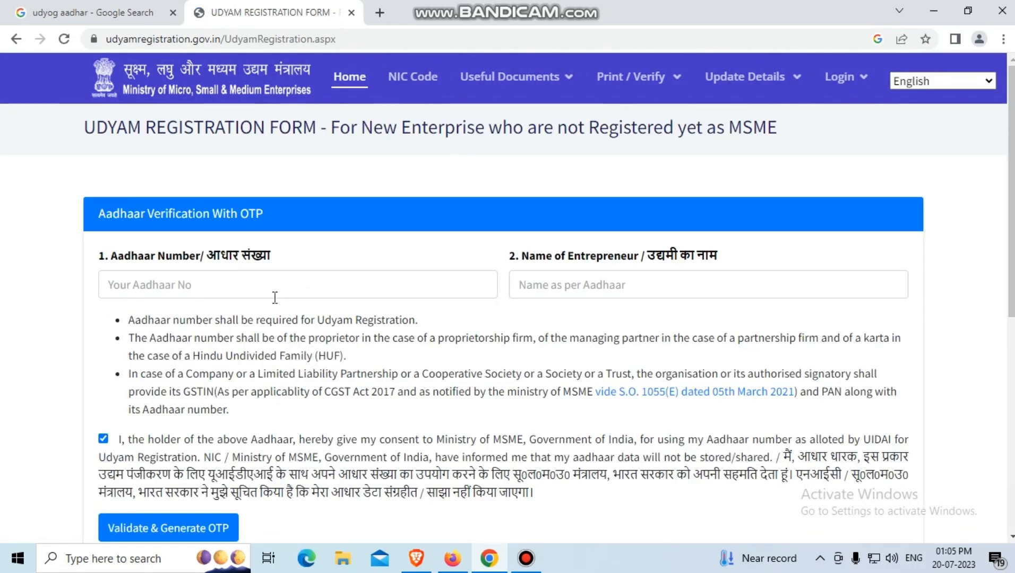
# Fill in the Aadhaar number and the name of the entrepreneur for Aadhaar verification
pyautogui.click(199, 279)
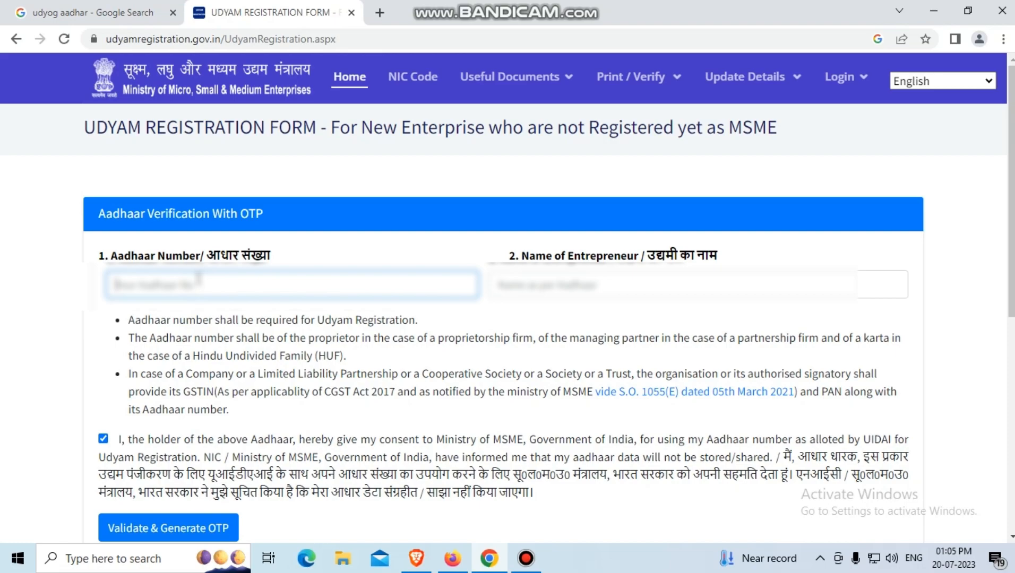
pyautogui.write('6')
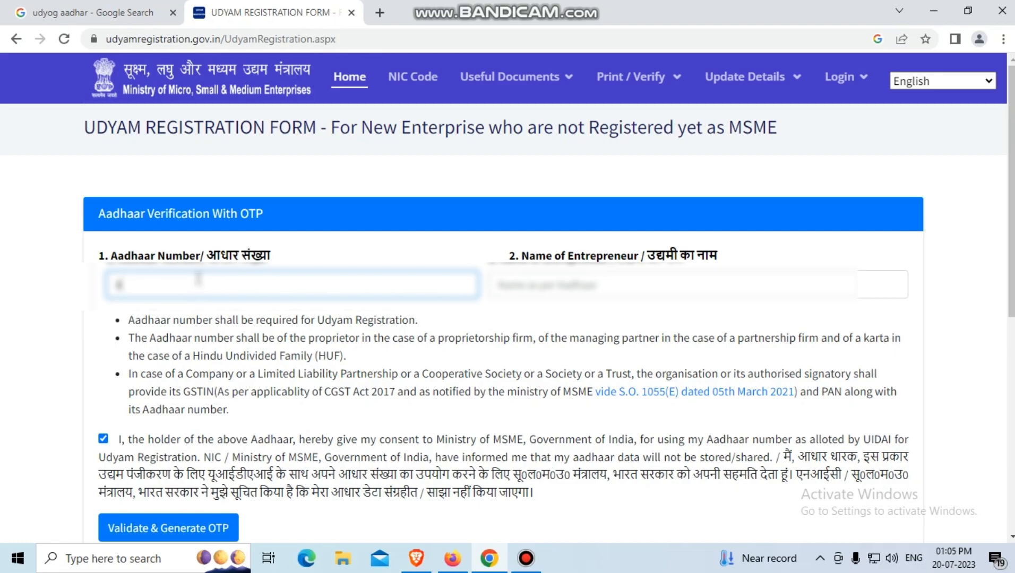
pyautogui.write('????')
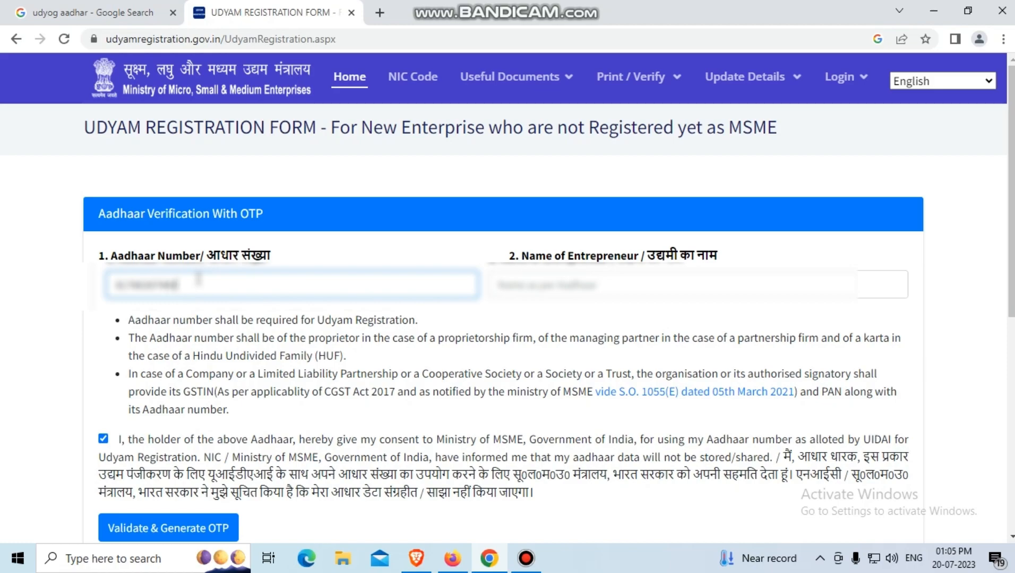
pyautogui.press('Tab')
pyautogui.write('????')
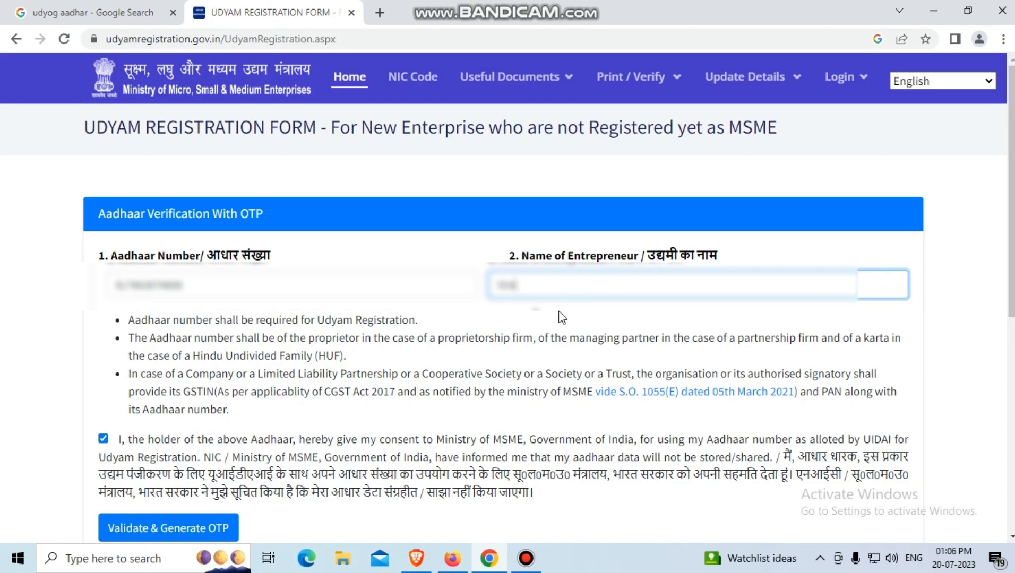
pyautogui.write('??????????')
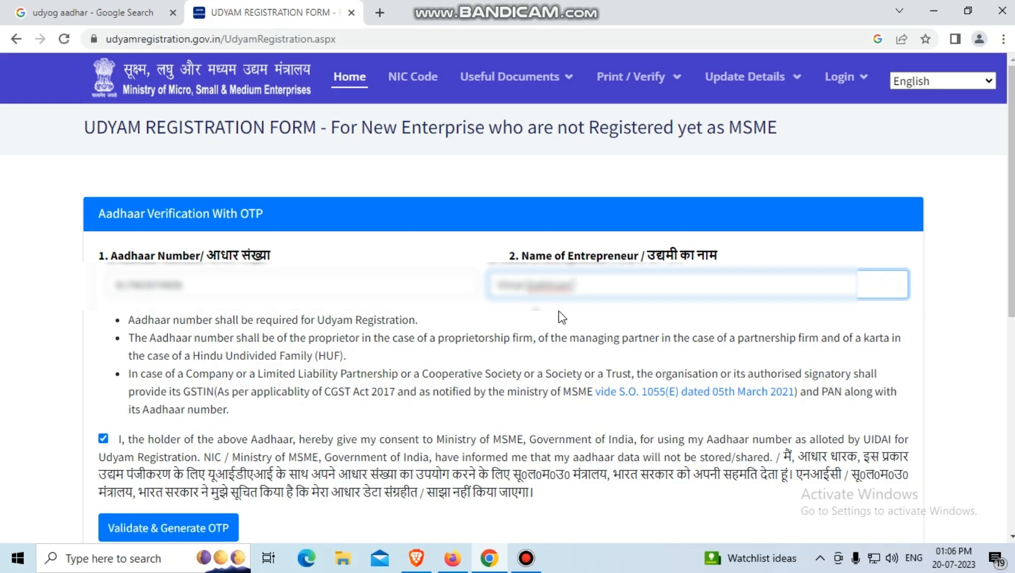
pyautogui.write('?????????')
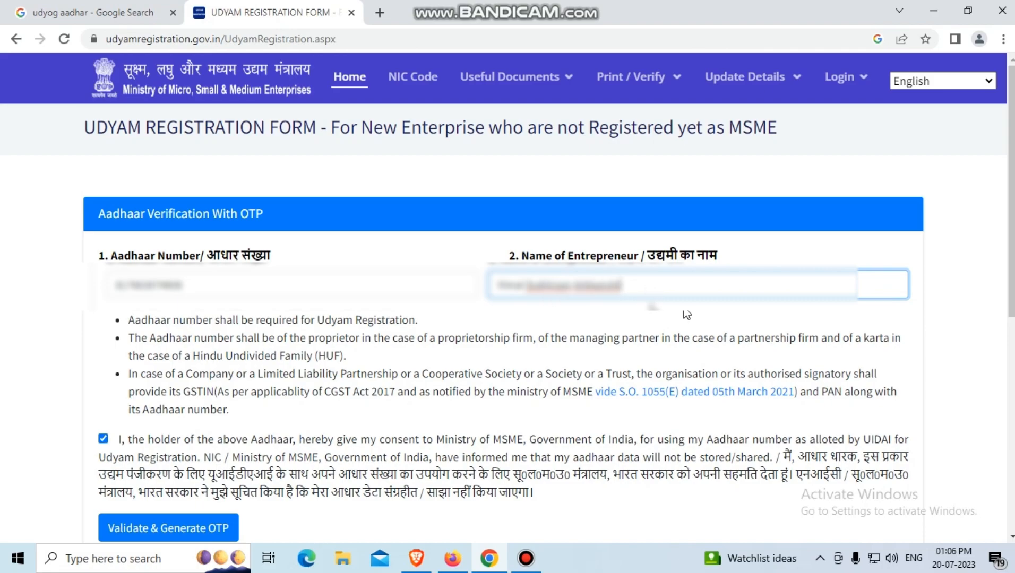
# Validate the Aadhaar details and generate the one-time password
pyautogui.scroll(-3, 266, 406)
pyautogui.scroll(1, 248, 402)
pyautogui.click(177, 458)
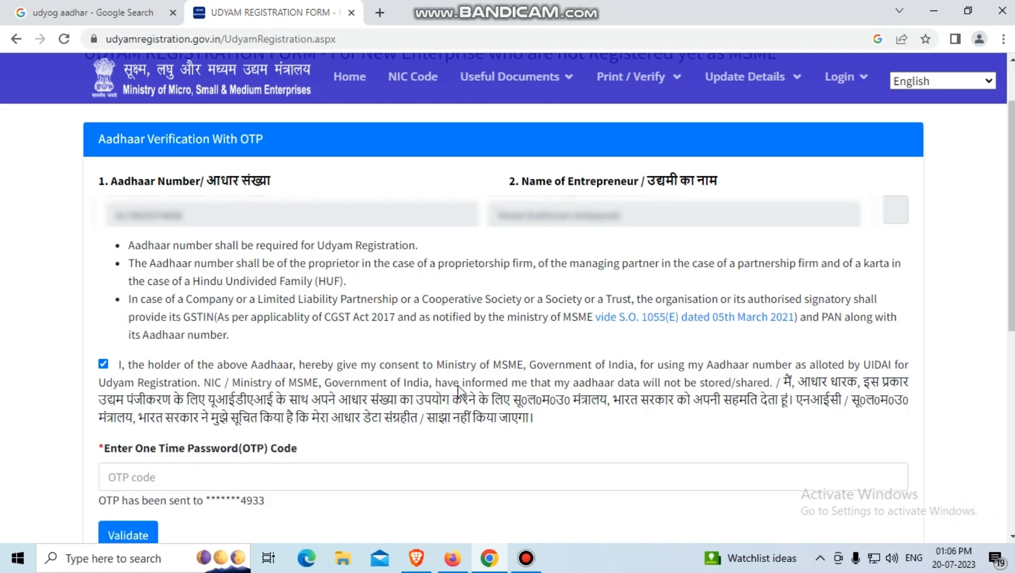
# Enter the one-time password (OTP) code and validate it to verify the Aadhaar
pyautogui.scroll(-2, 474, 391)
pyautogui.click(474, 391)
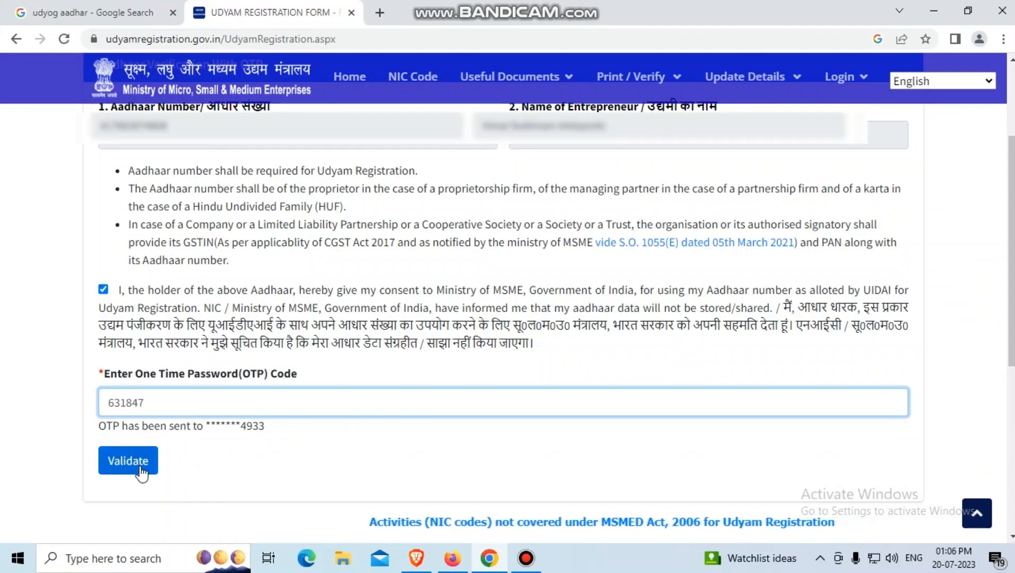
pyautogui.click(118, 468)
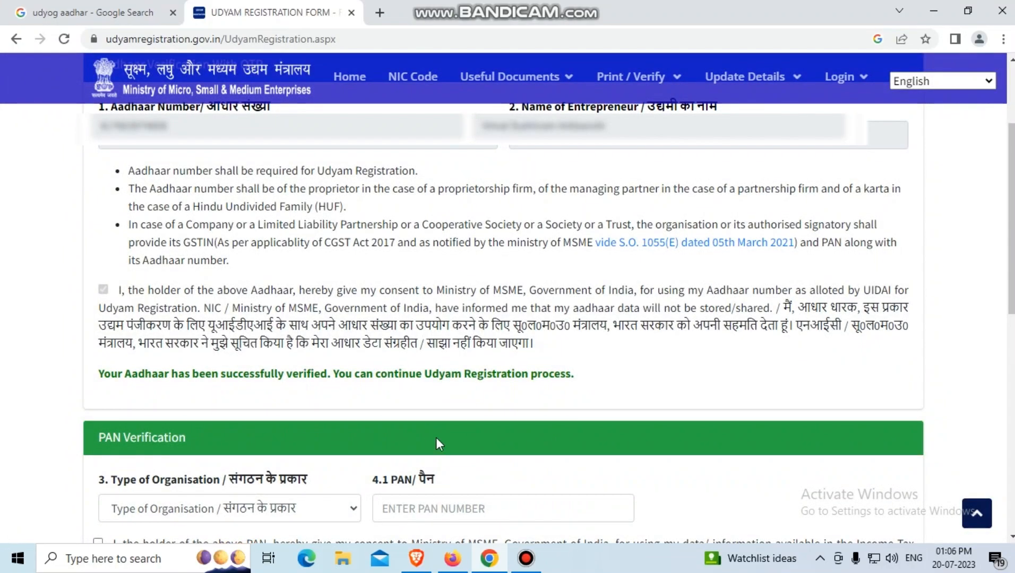
# Set the type of organisation to Proprietary for the PAN verification
pyautogui.scroll(-3, 404, 361)
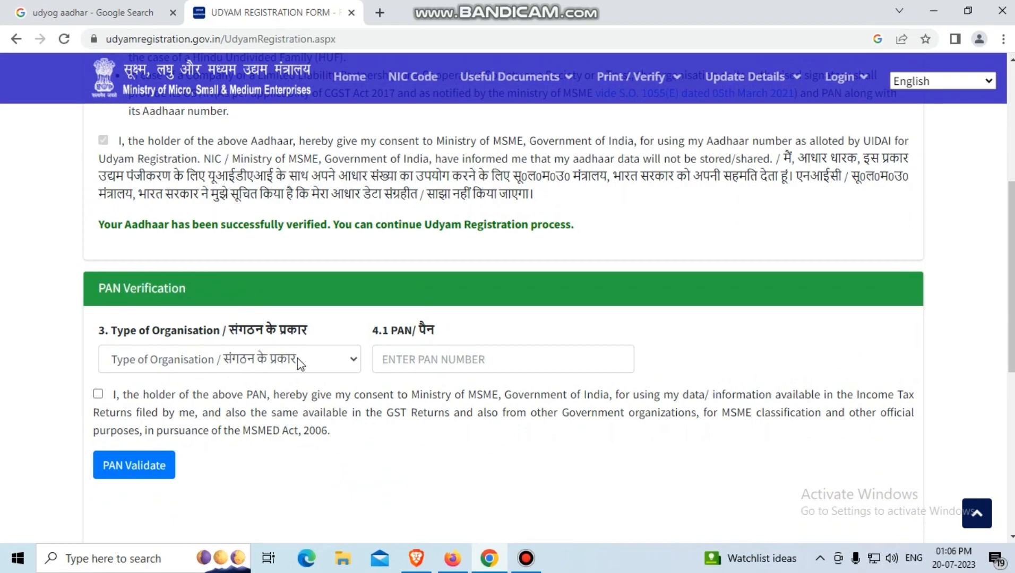
pyautogui.scroll(-2, 404, 289)
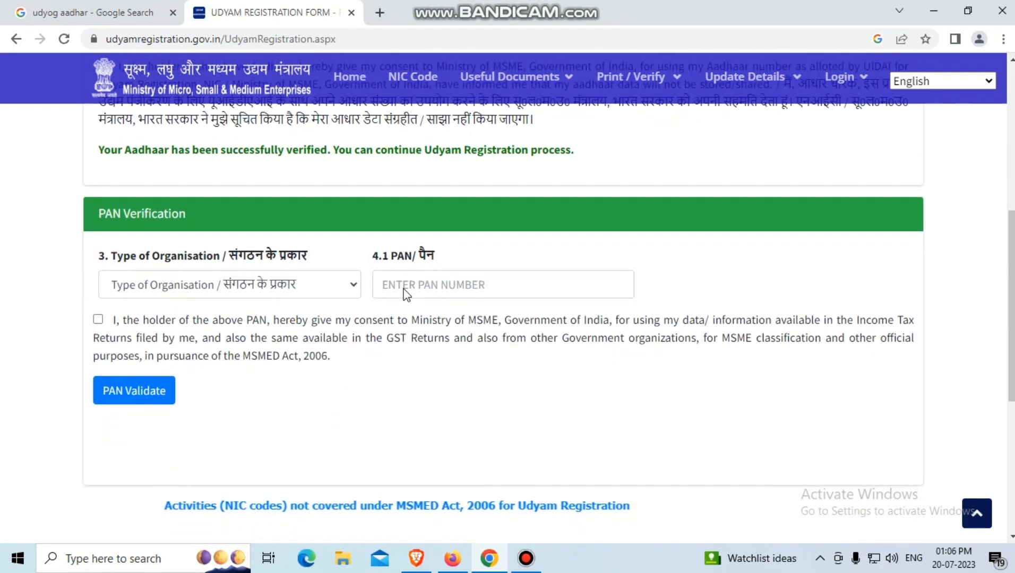
pyautogui.click(351, 287)
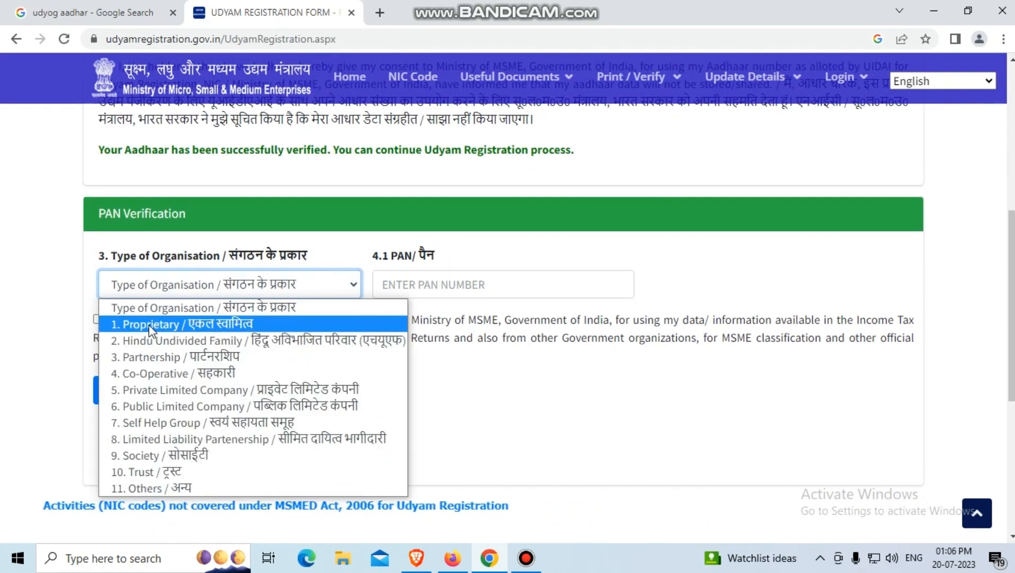
pyautogui.click(225, 324)
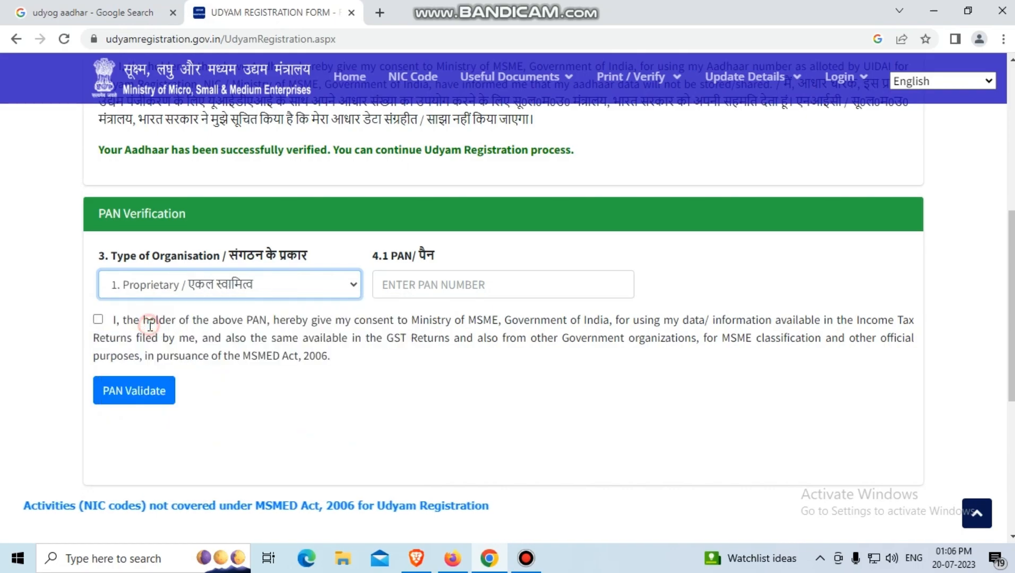
# Enter the PAN number, give the PAN holder's consent and validate the PAN
pyautogui.click(468, 281)
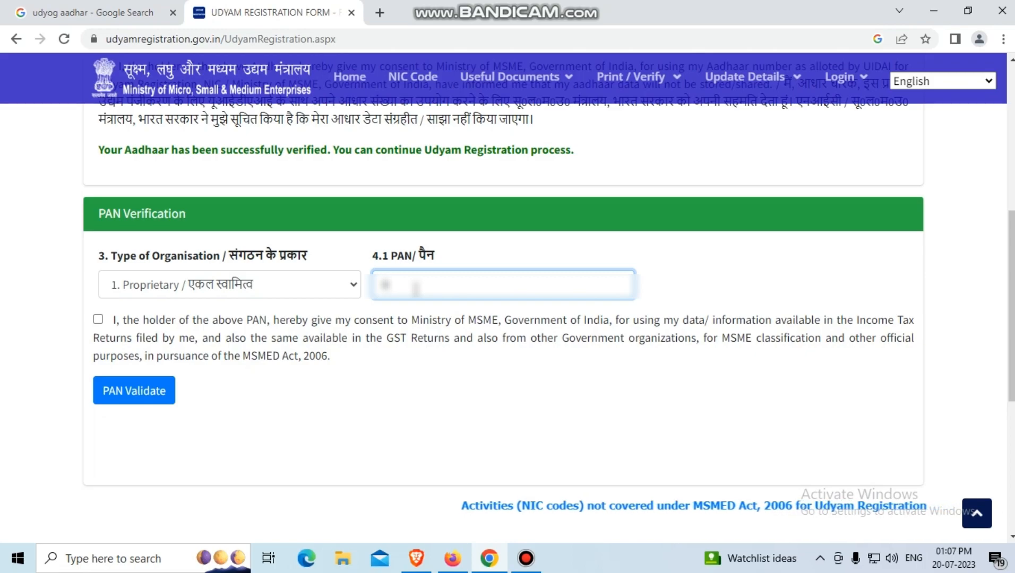
pyautogui.press('BackSpace')
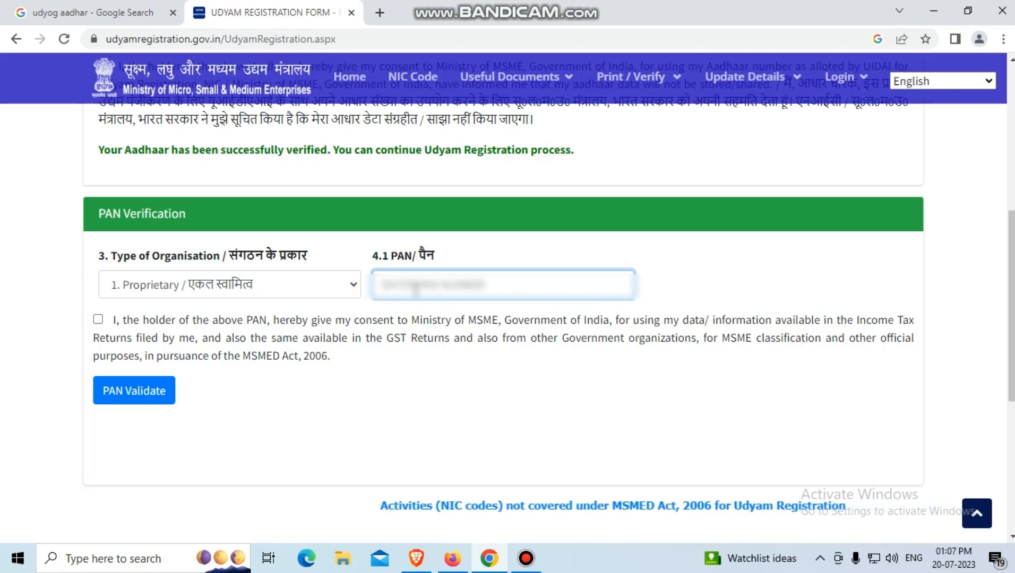
pyautogui.write('??????????')
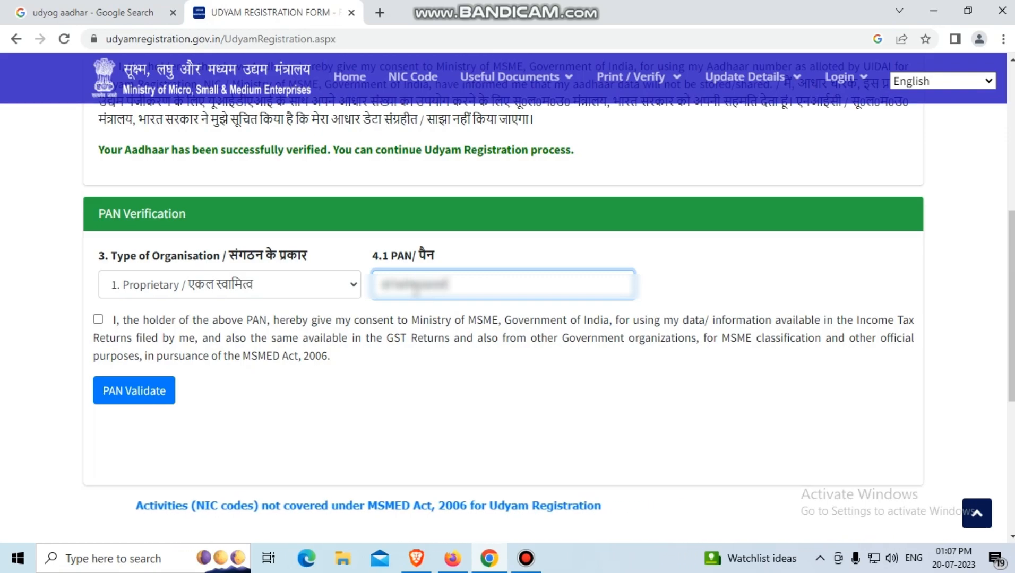
pyautogui.click(98, 319)
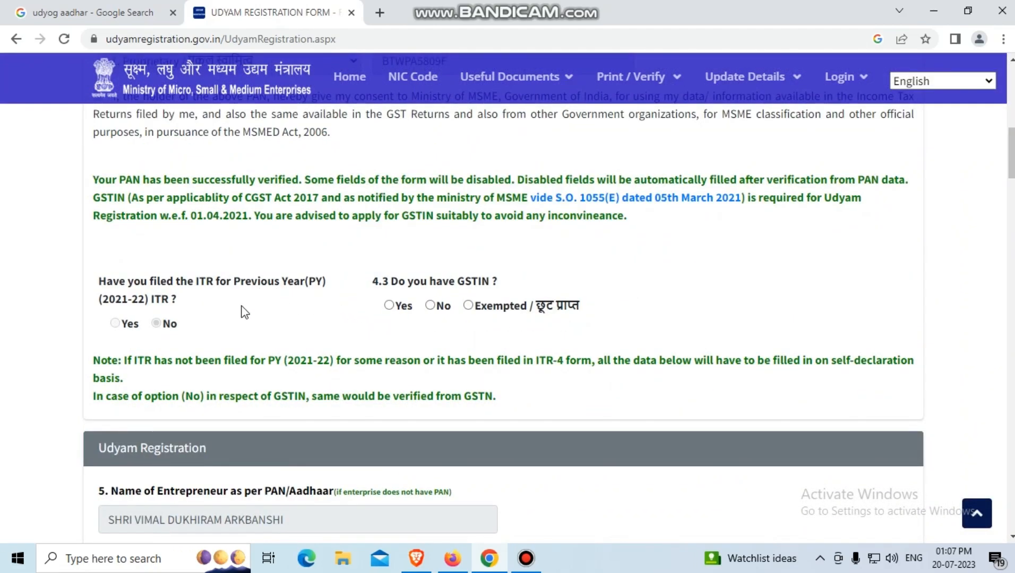
# Answer No to having a GSTIN and enter the entrepreneur's mobile number
pyautogui.click(430, 306)
pyautogui.scroll(-3, 326, 360)
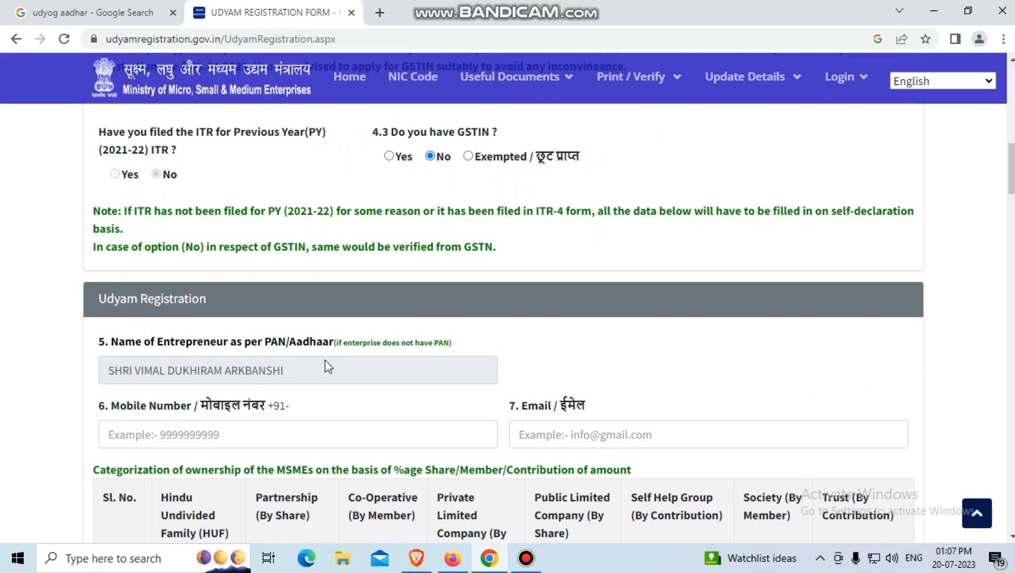
pyautogui.scroll(-3, 420, 384)
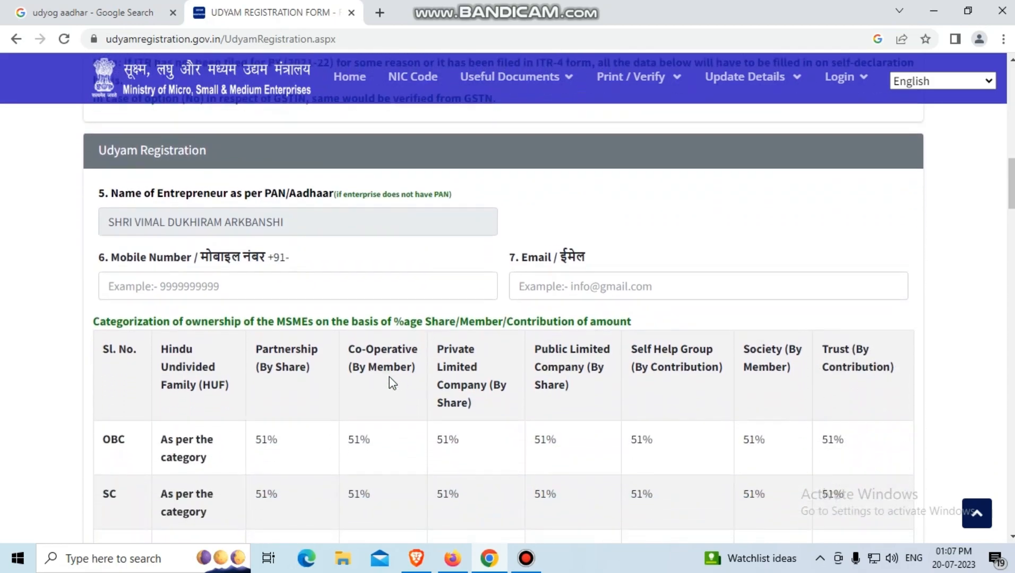
pyautogui.click(259, 286)
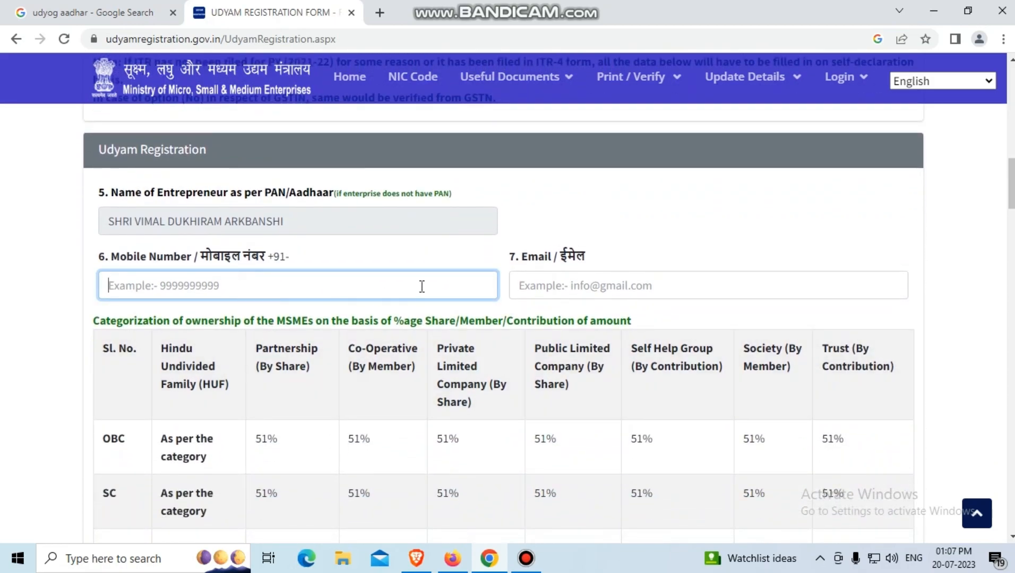
pyautogui.scroll(2, 421, 286)
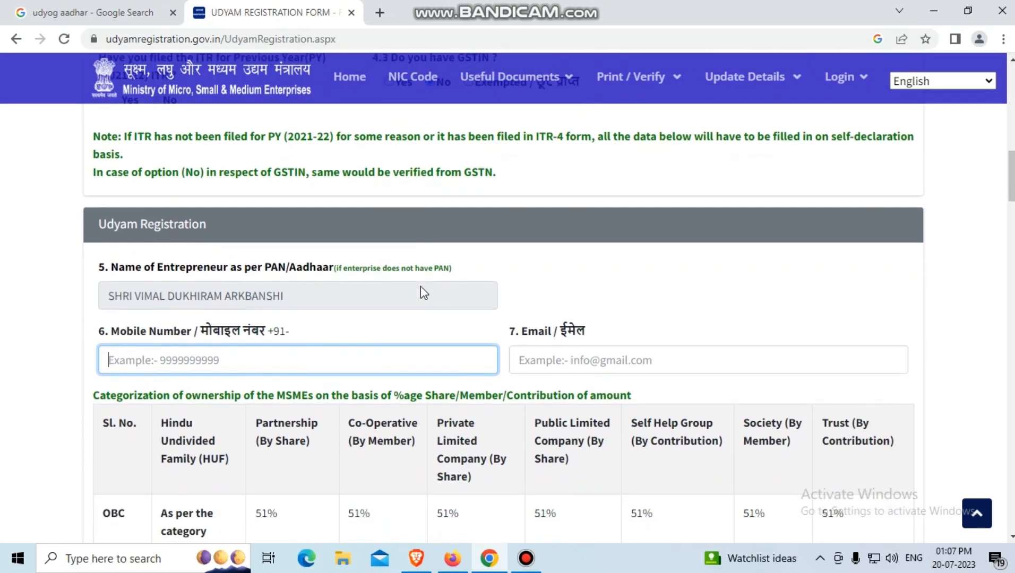
pyautogui.scroll(-2, 420, 287)
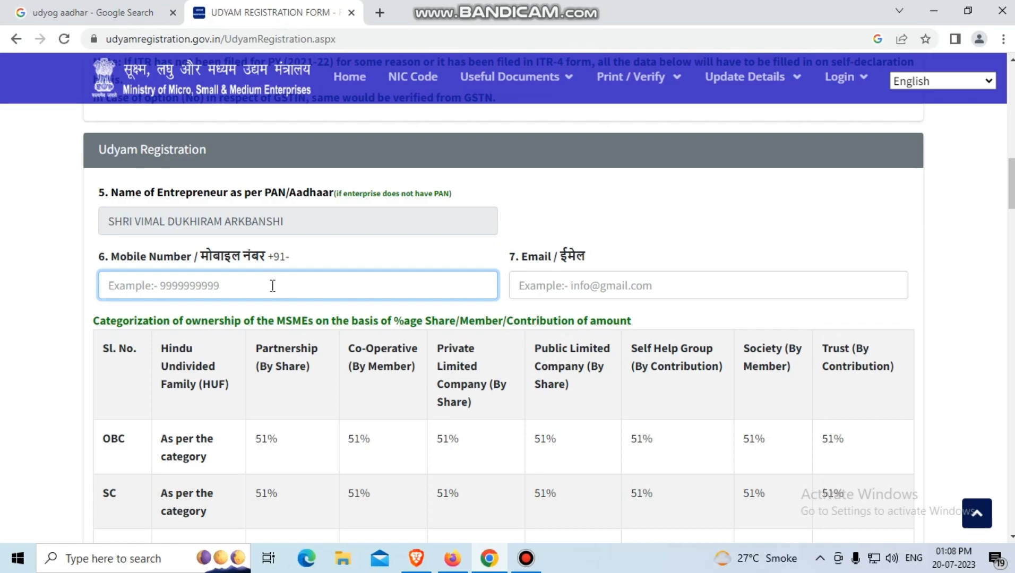
pyautogui.write('********')
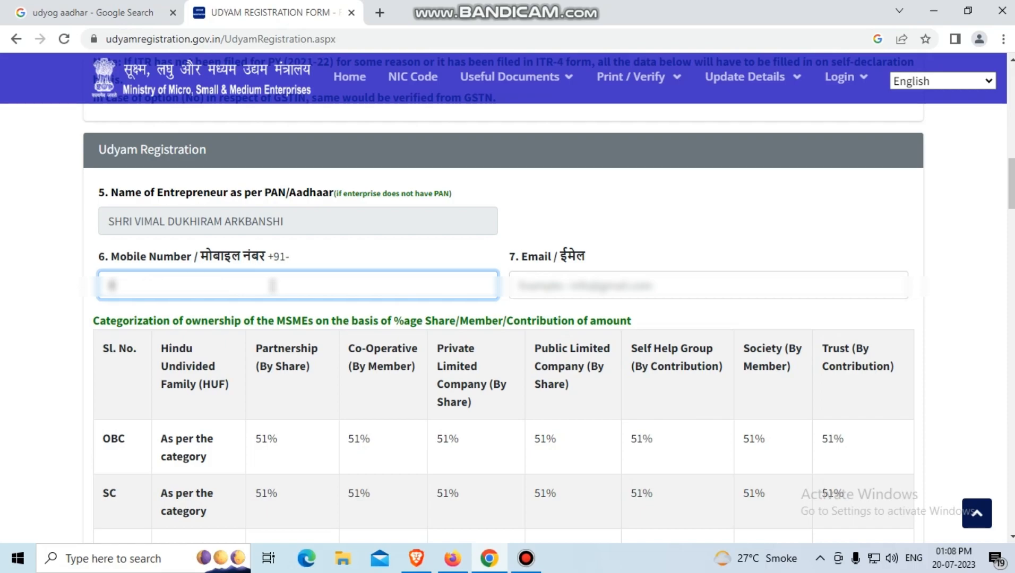
pyautogui.write('**')
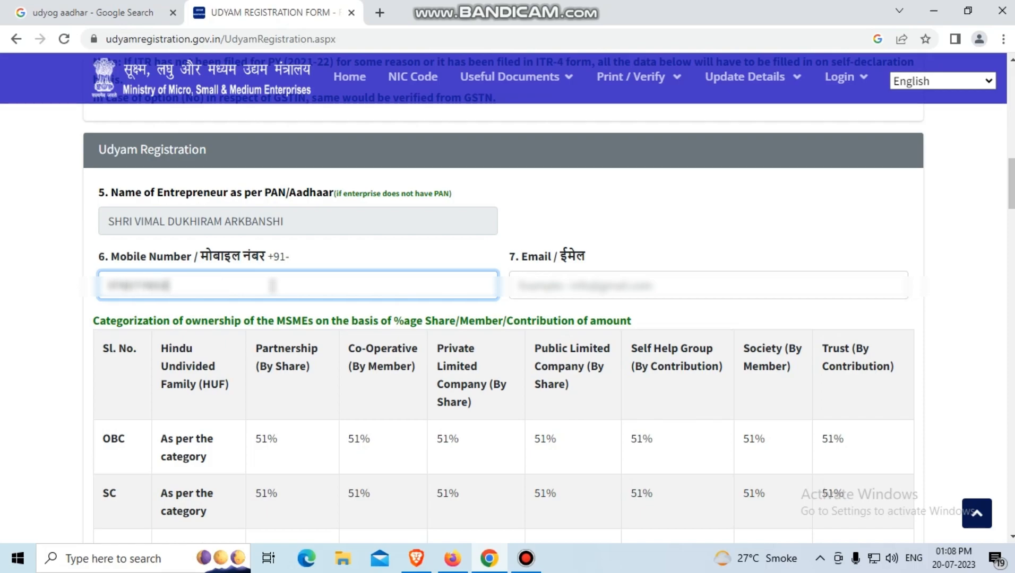
# Fill in the entrepreneur's e-mail address in the Udyam Registration section
pyautogui.click(579, 286)
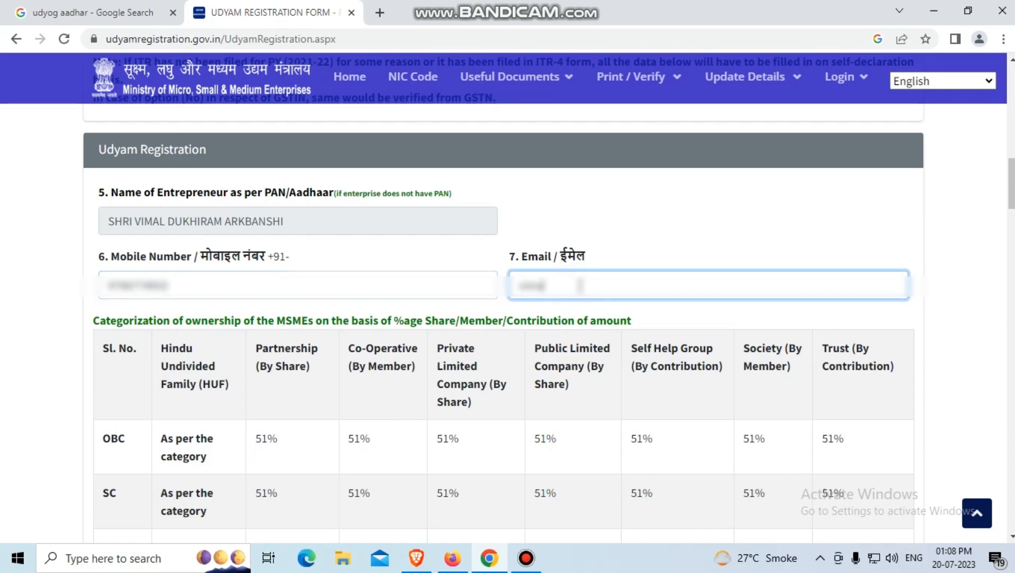
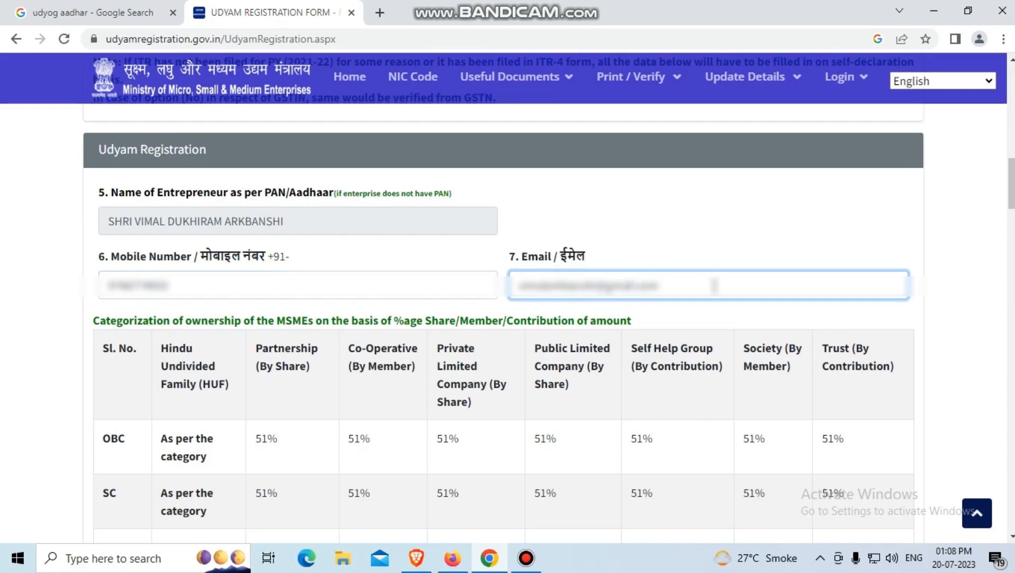
# Complete the owner's personal details with social category General, gender Male and Specially Abled No
pyautogui.scroll(-1, 368, 353)
pyautogui.scroll(-1, 369, 353)
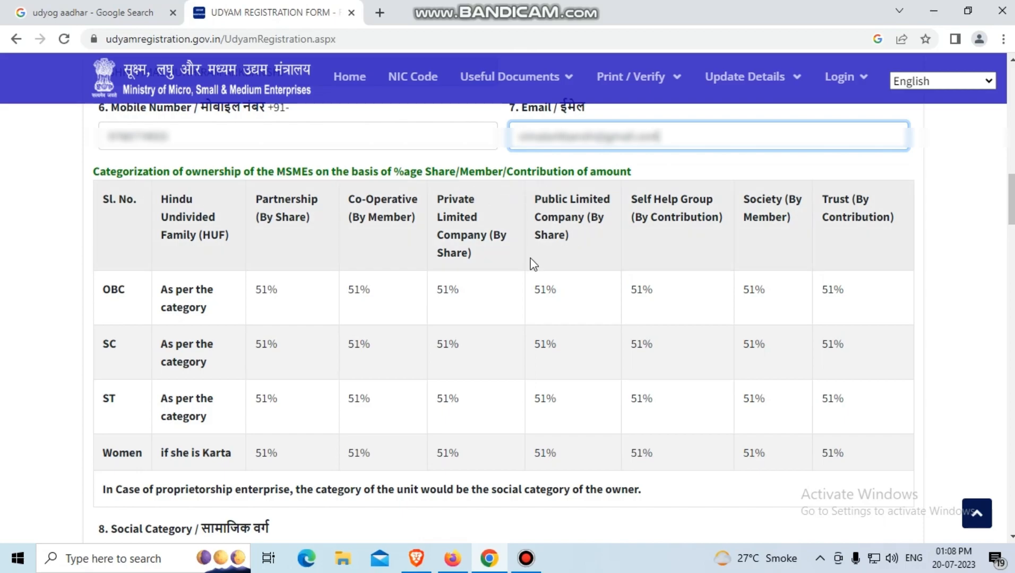
pyautogui.scroll(-3, 409, 367)
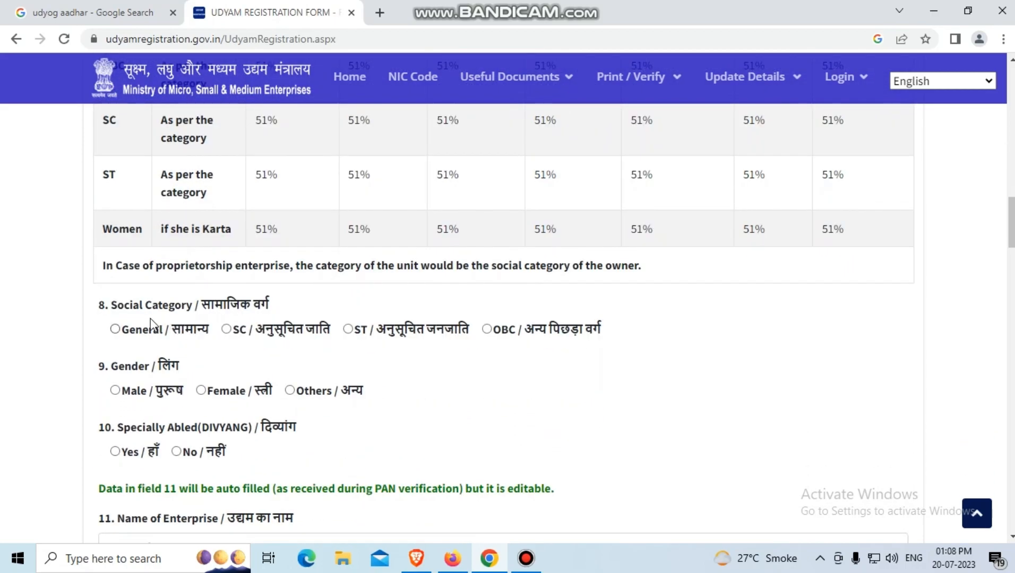
pyautogui.click(115, 330)
pyautogui.click(115, 390)
pyautogui.scroll(-2, 260, 370)
pyautogui.scroll(-1, 260, 370)
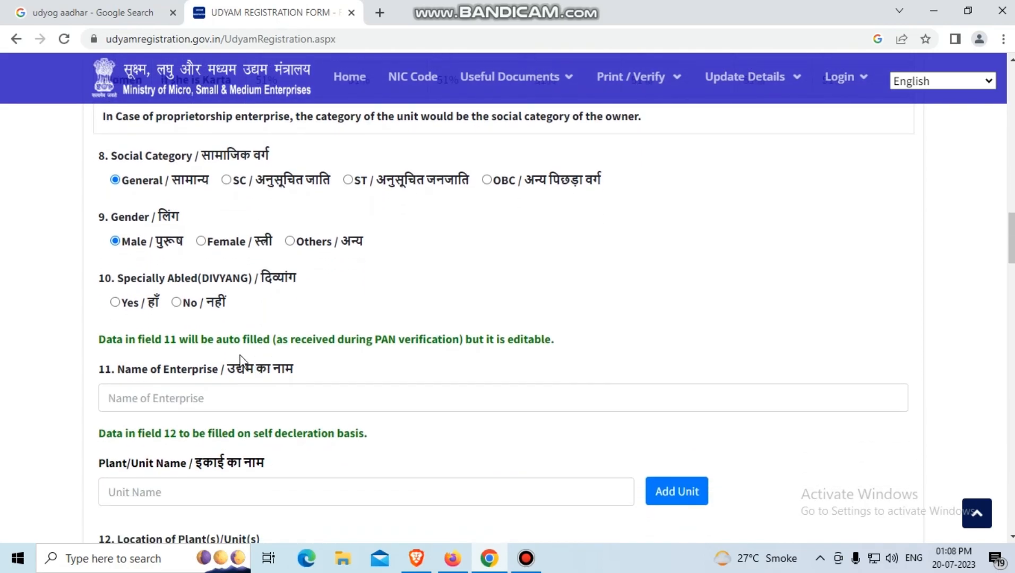
pyautogui.click(175, 304)
# Enter Jeans World as the name of the enterprise
pyautogui.scroll(-2, 343, 358)
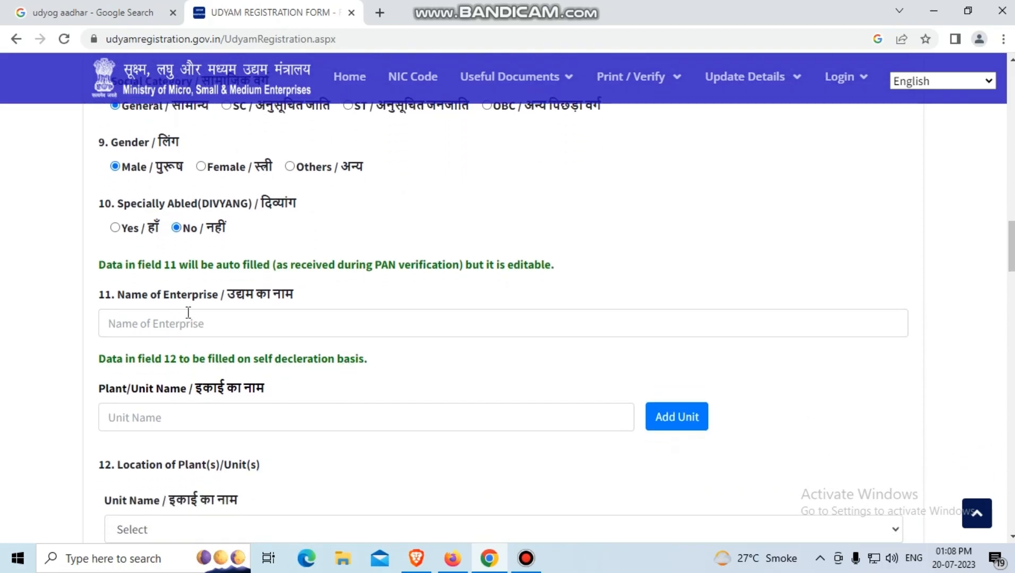
pyautogui.click(226, 321)
pyautogui.write('J')
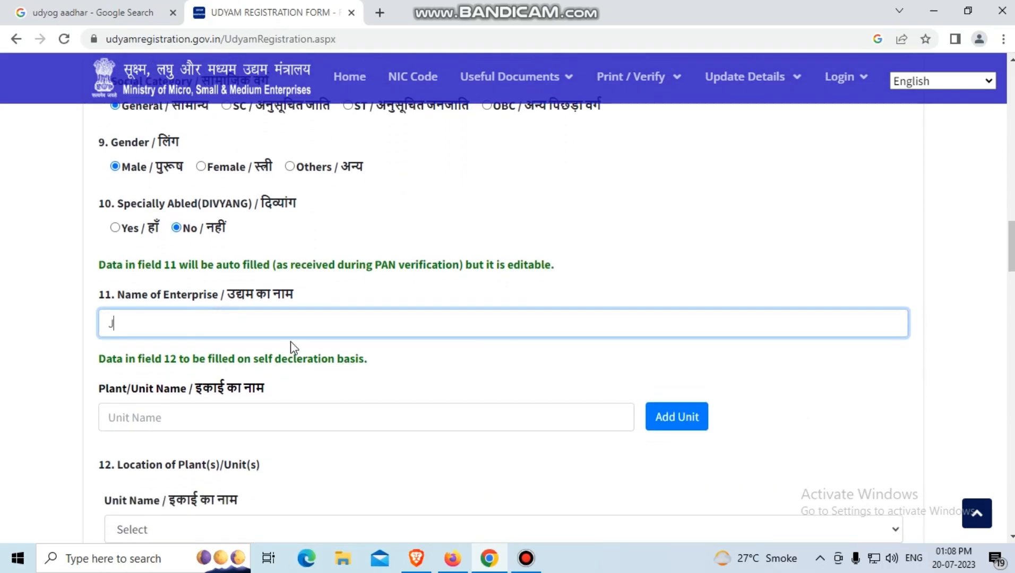
pyautogui.write('eans World')
# Enter Jeans World as the plant/unit name and add it to the unit list
pyautogui.moveTo(186, 321); pyautogui.dragTo(63, 324)
pyautogui.hotkey('ctrl', 'c')
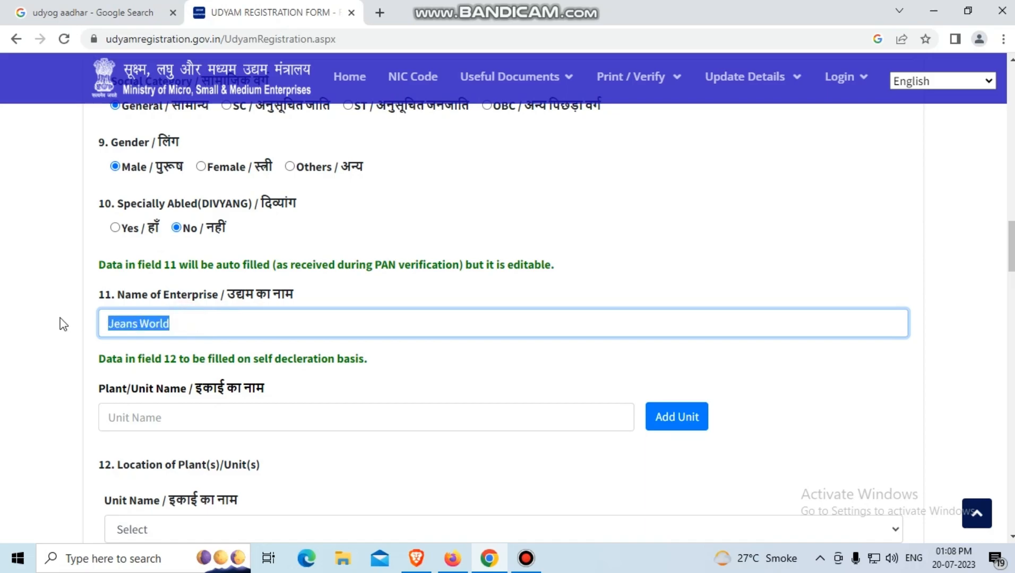
pyautogui.click(186, 416)
pyautogui.hotkey('ctrl', 'v')
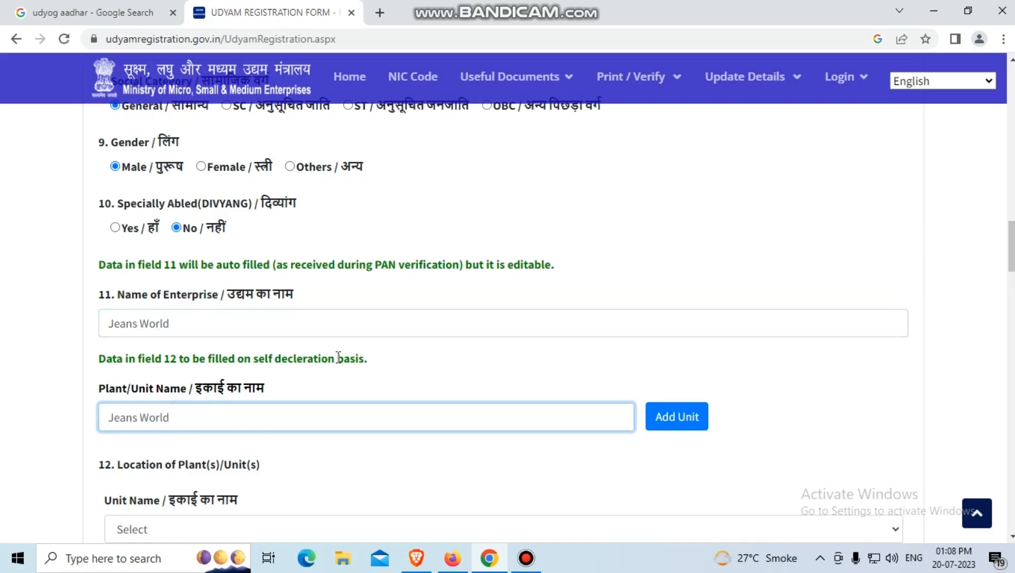
pyautogui.scroll(-3, 338, 357)
pyautogui.click(183, 306)
pyautogui.scroll(1, 619, 255)
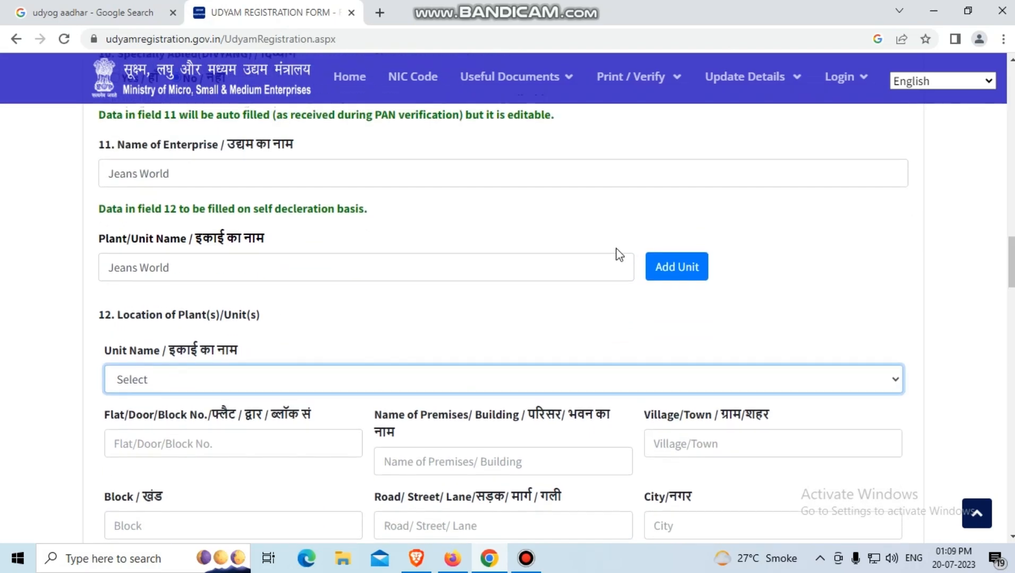
pyautogui.scroll(1, 678, 271)
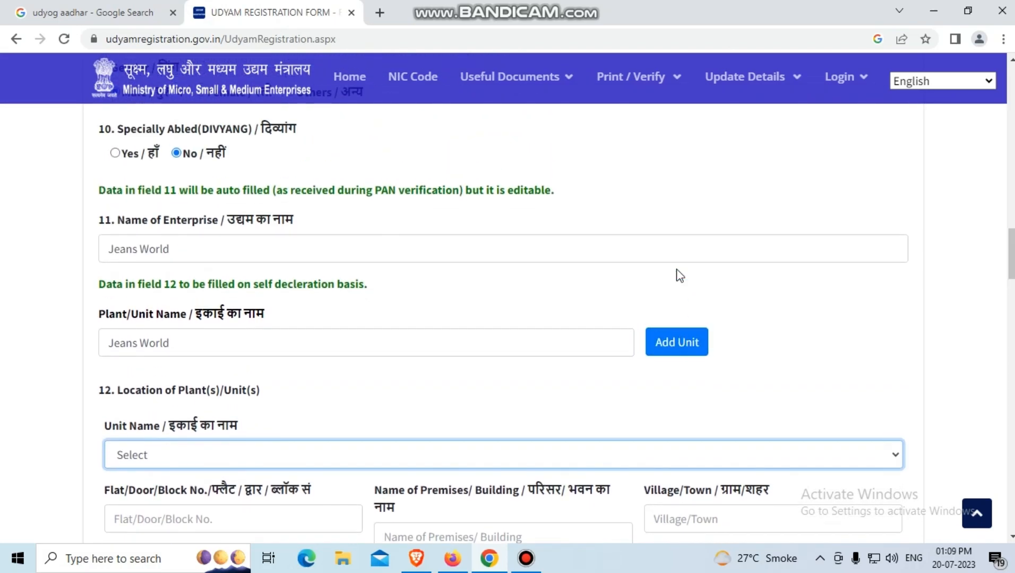
pyautogui.click(670, 349)
# Choose Jeans World as the unit for the plant location and enter its flat/door number and premises name
pyautogui.scroll(-3, 489, 347)
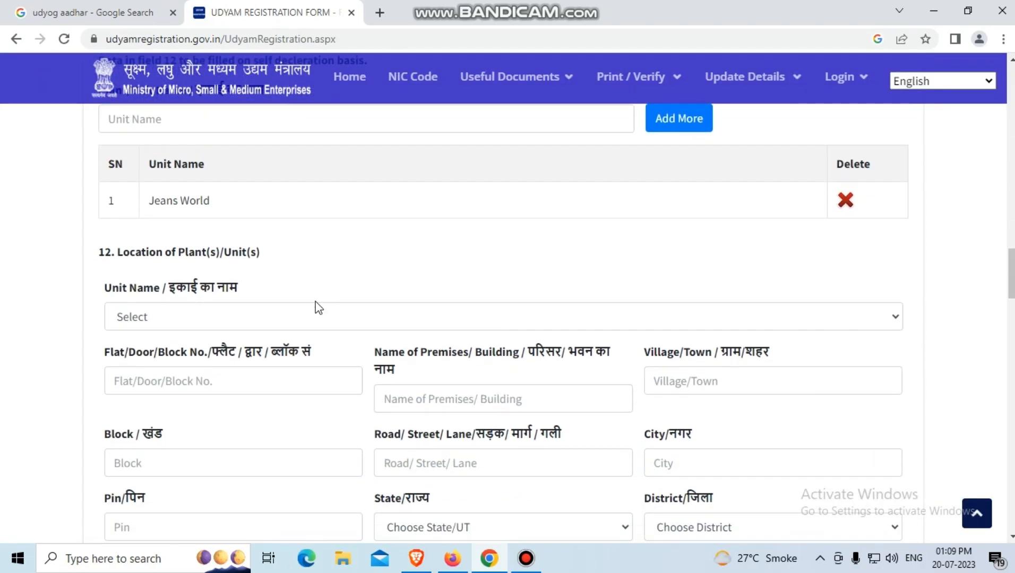
pyautogui.click(311, 317)
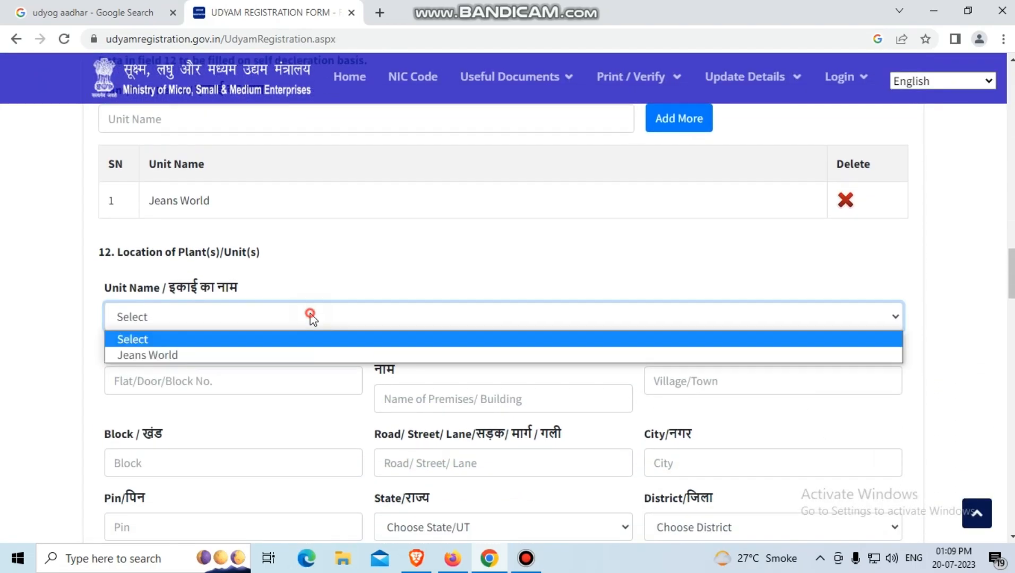
pyautogui.click(315, 355)
pyautogui.click(257, 390)
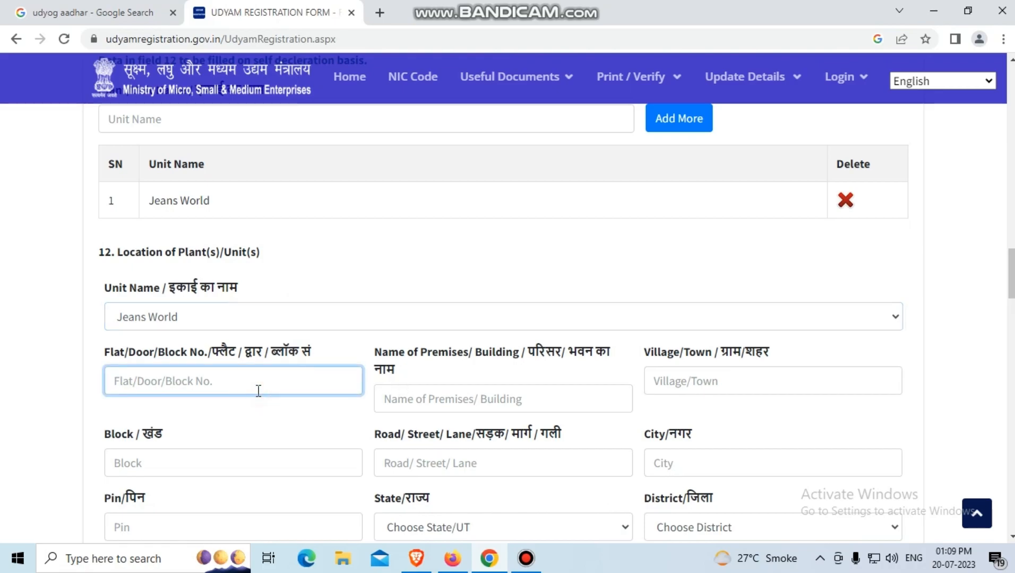
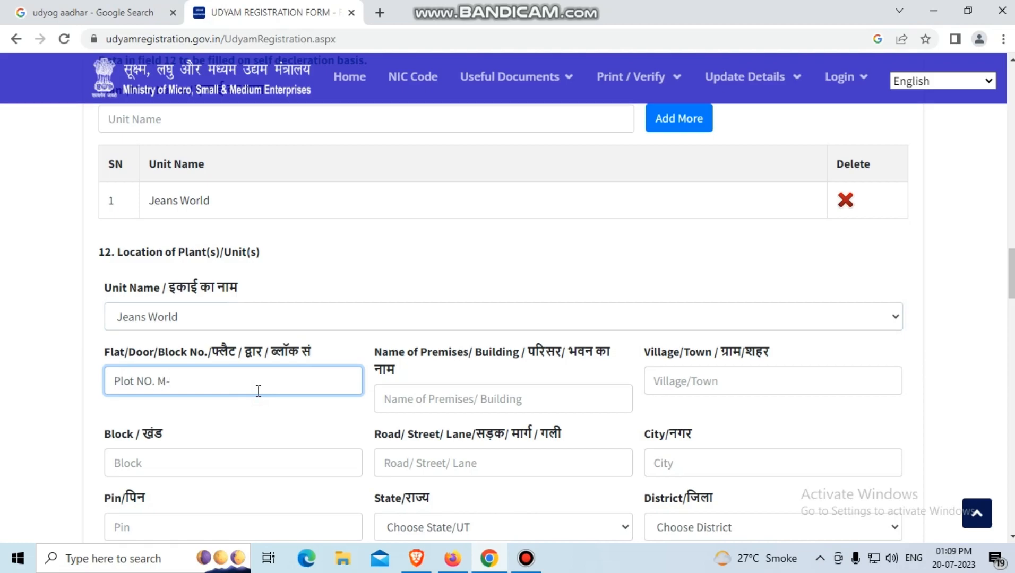
pyautogui.press('Tab')
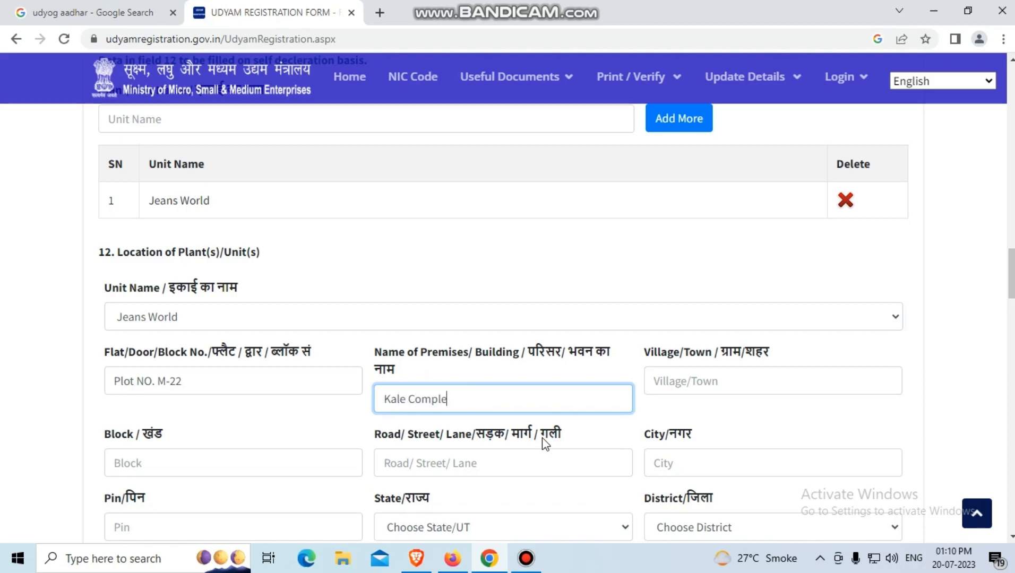
# Fill in the village/town and the city of the plant location
pyautogui.press('Tab')
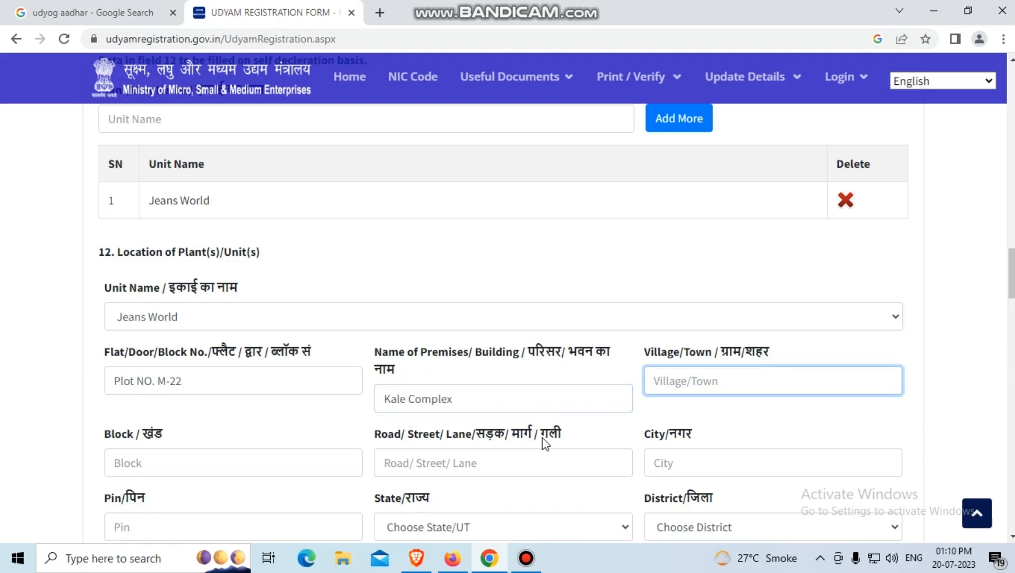
pyautogui.write('Aurangab')
pyautogui.write('a')
pyautogui.write('bad')
pyautogui.scroll(-1, 332, 331)
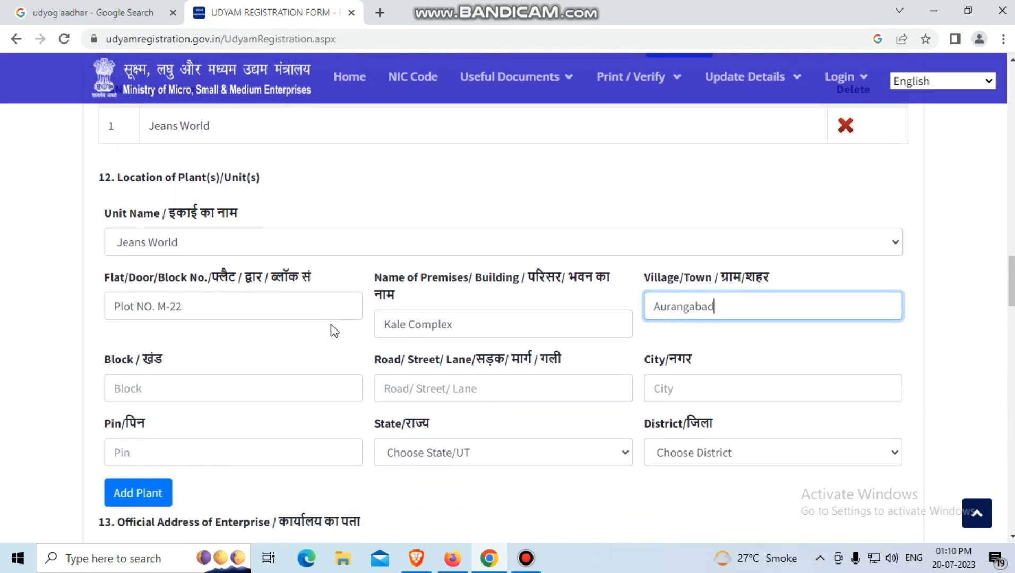
pyautogui.click(187, 382)
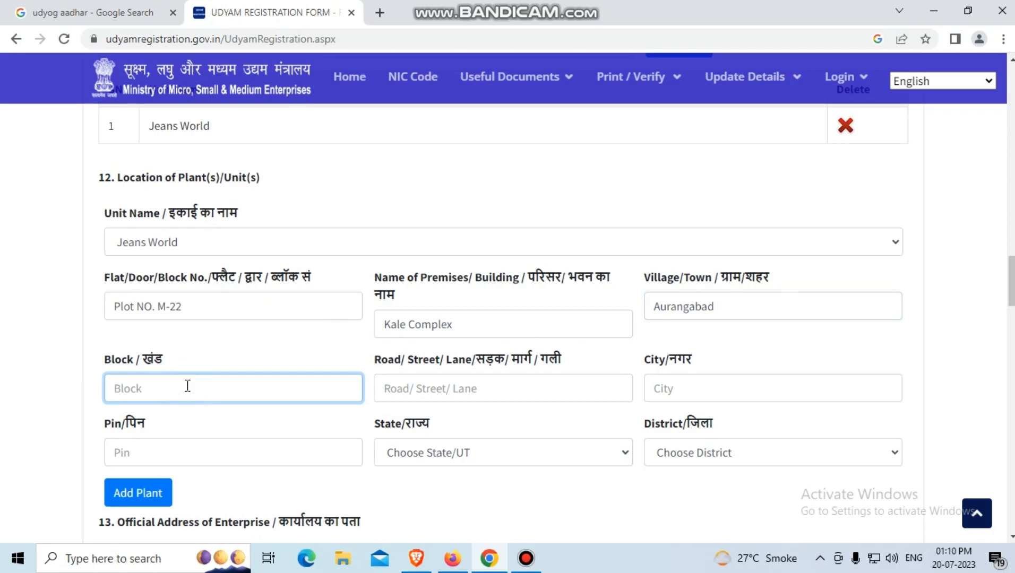
pyautogui.click(438, 392)
pyautogui.click(771, 388)
pyautogui.write('Aurangabad')
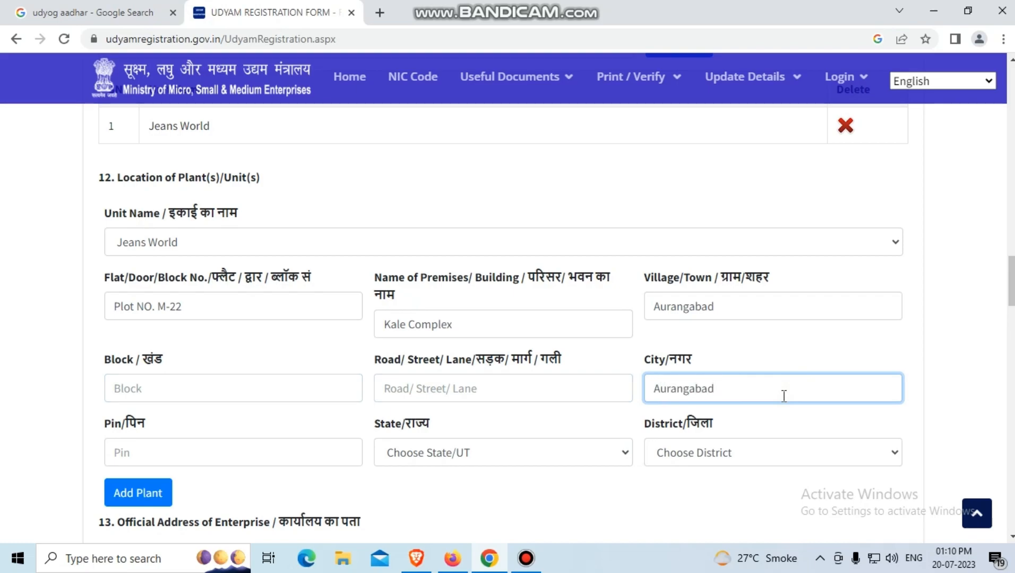
# Fill in the block and the road/street of the plant location
pyautogui.click(149, 390)
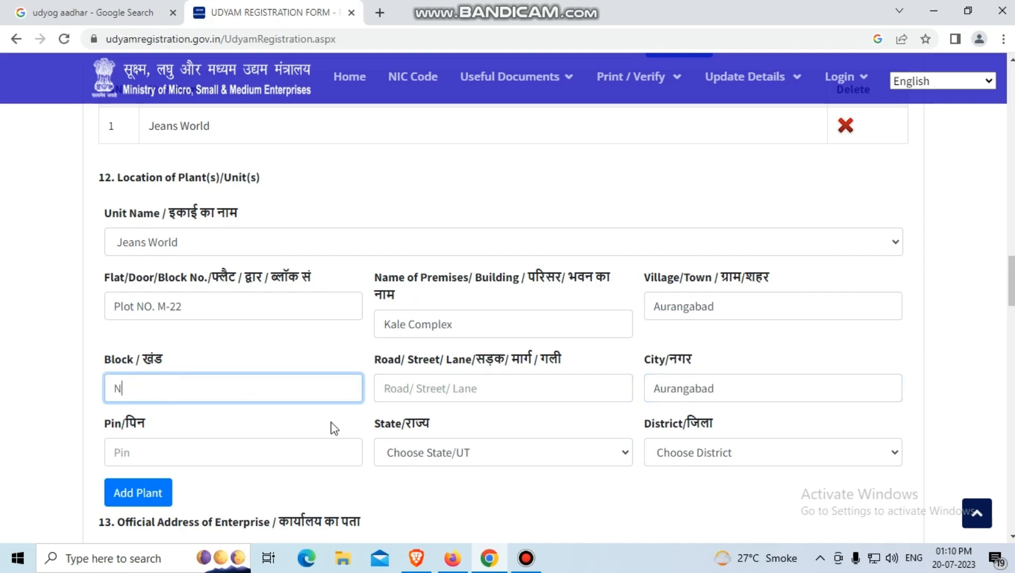
pyautogui.press('Tab')
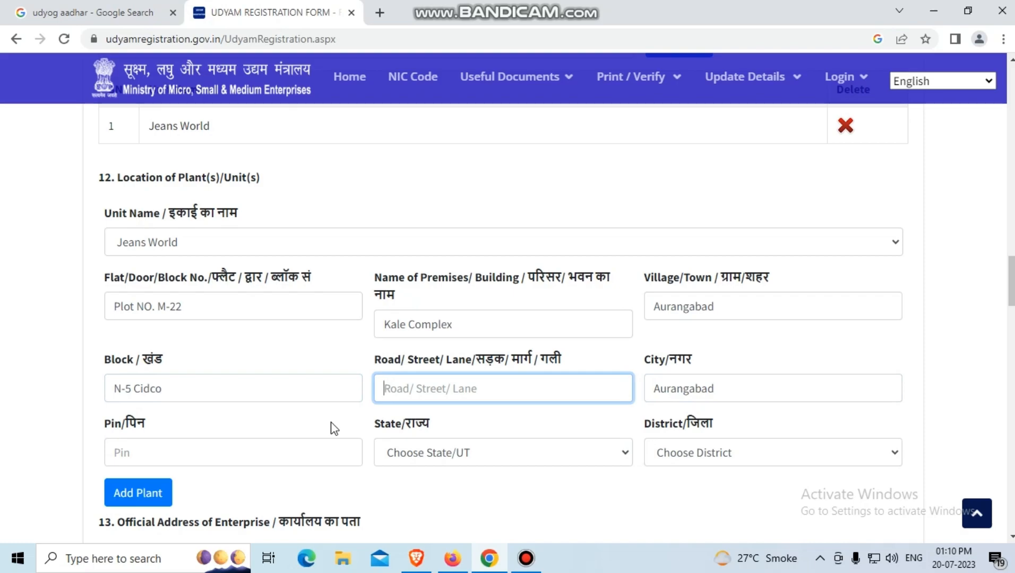
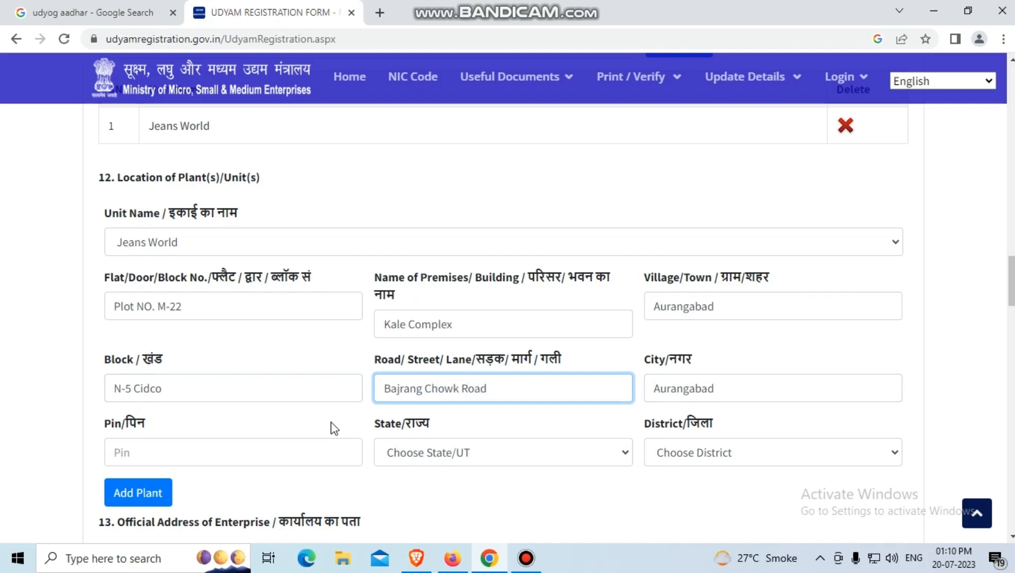
# Enter the plant's postal code, choose state Maharashtra and district Aurangabad, and add the plant to the location list
pyautogui.click(180, 461)
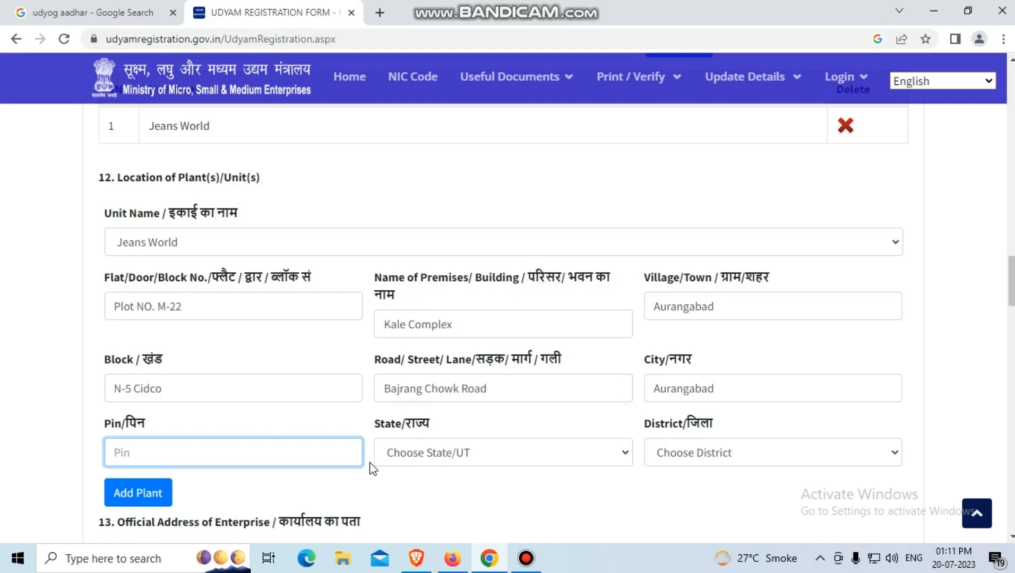
pyautogui.write('431001')
pyautogui.click(538, 465)
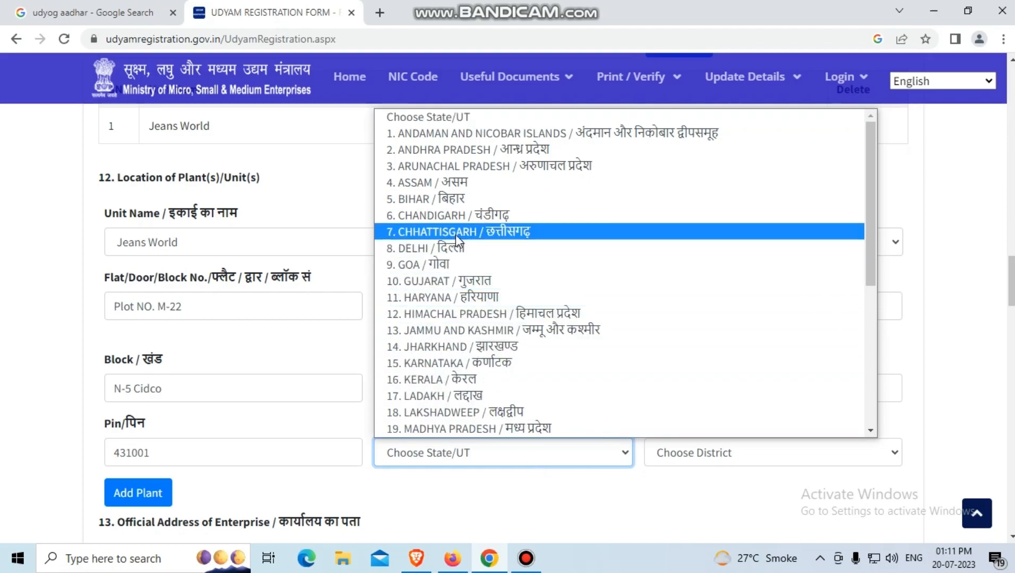
pyautogui.scroll(-3, 449, 294)
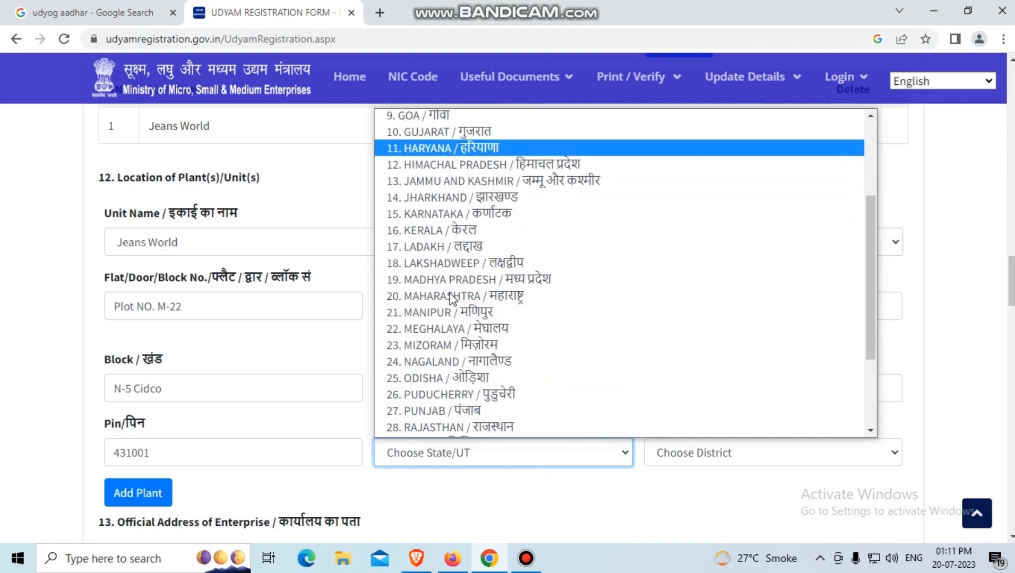
pyautogui.click(451, 298)
pyautogui.click(716, 454)
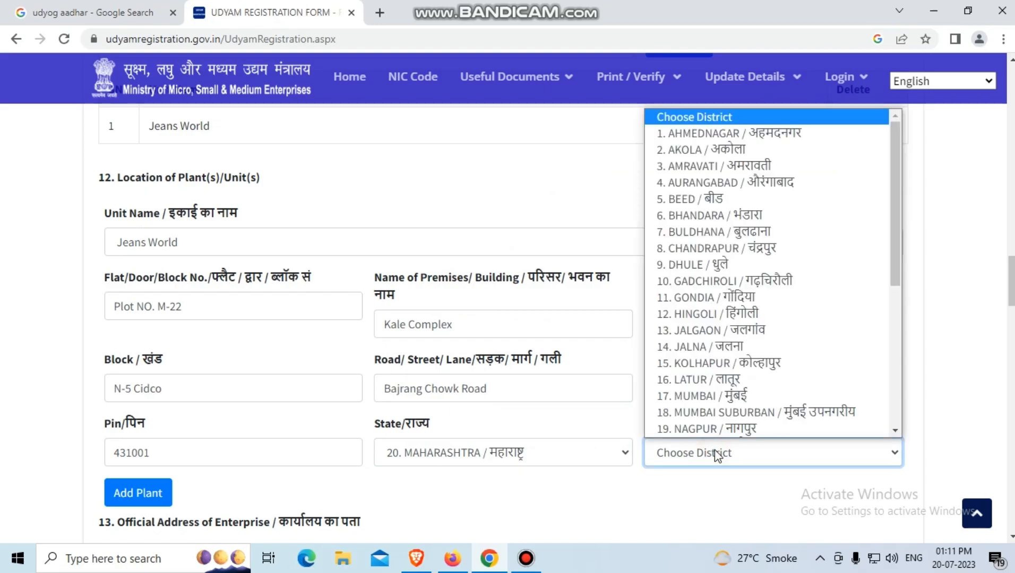
pyautogui.scroll(-1, 717, 347)
pyautogui.click(712, 167)
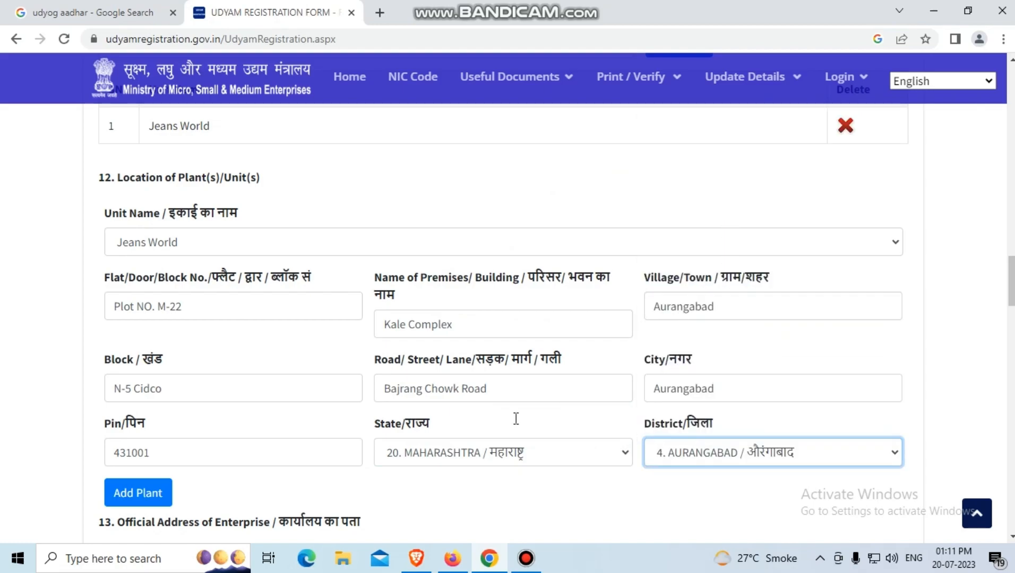
pyautogui.scroll(-1, 322, 487)
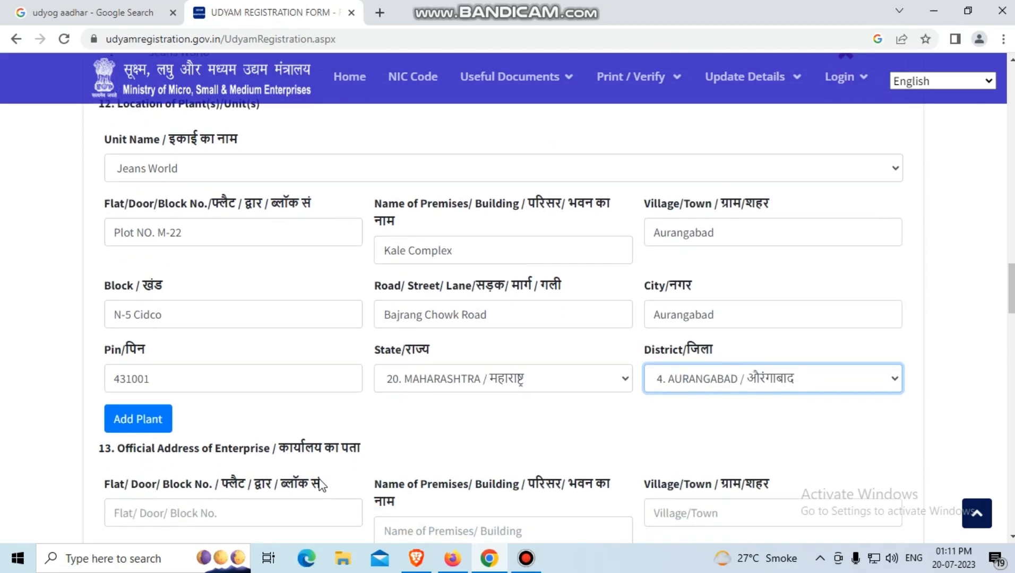
pyautogui.click(168, 425)
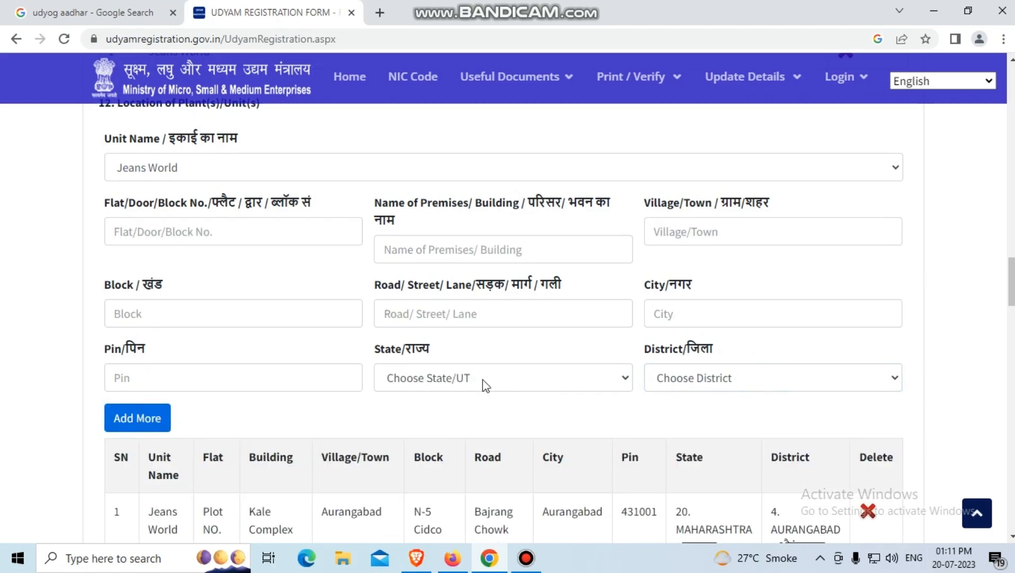
# Enter the flat/door number and the premises name in the enterprise's official address
pyautogui.scroll(-2, 608, 342)
pyautogui.scroll(-2, 608, 342)
pyautogui.scroll(-1, 522, 372)
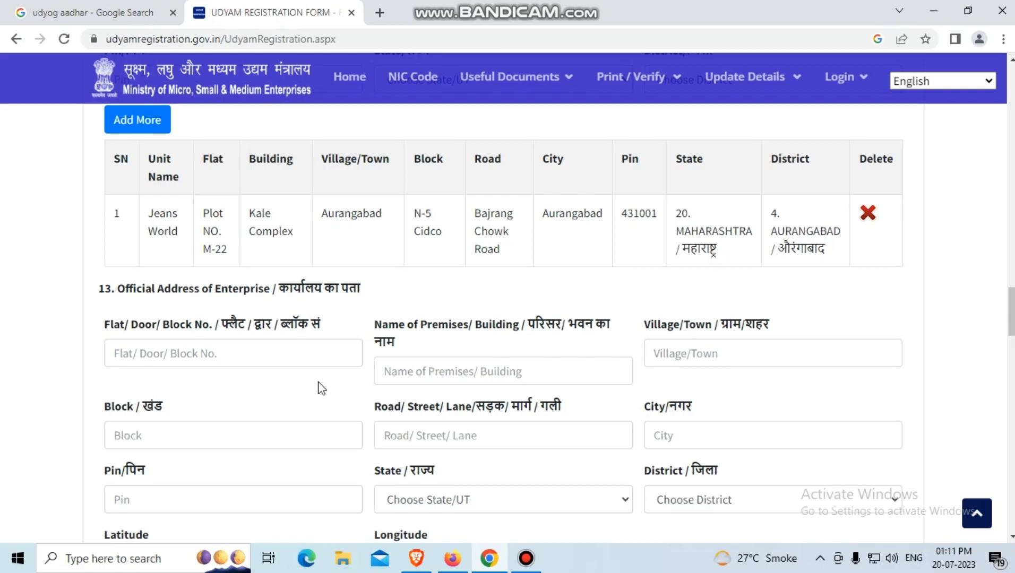
pyautogui.scroll(6, 367, 331)
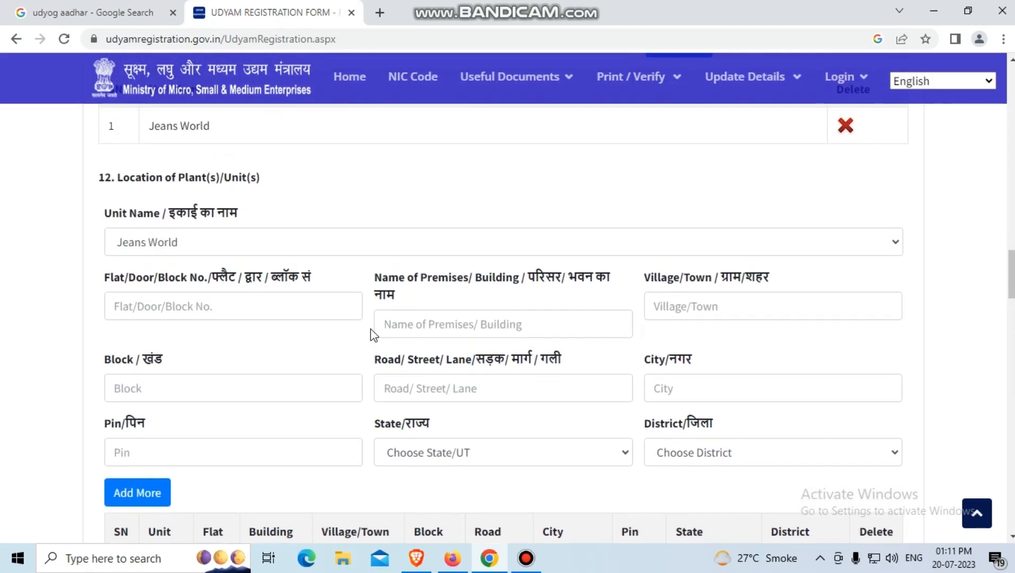
pyautogui.scroll(1, 373, 335)
pyautogui.scroll(-7, 421, 395)
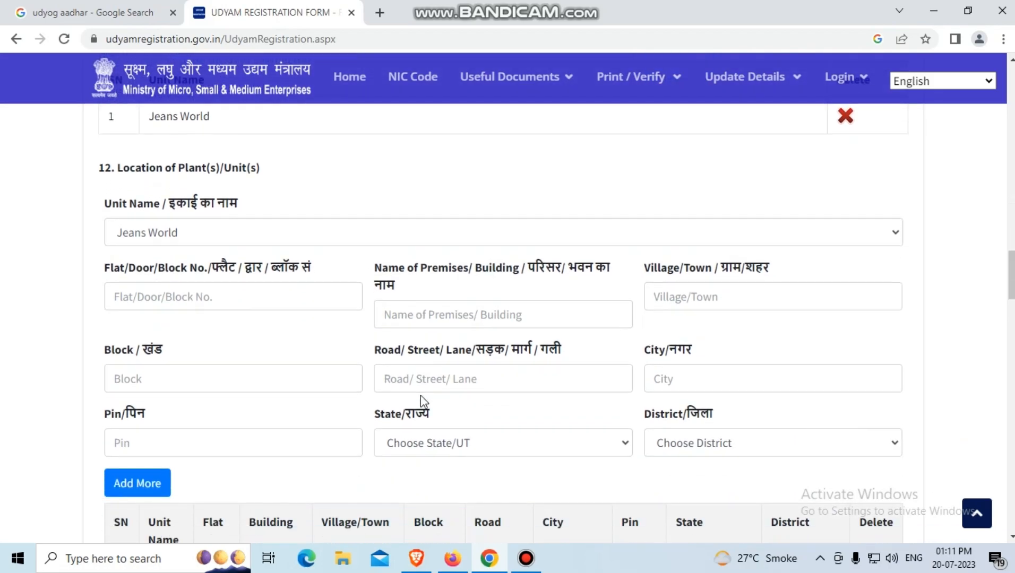
pyautogui.scroll(-3, 420, 401)
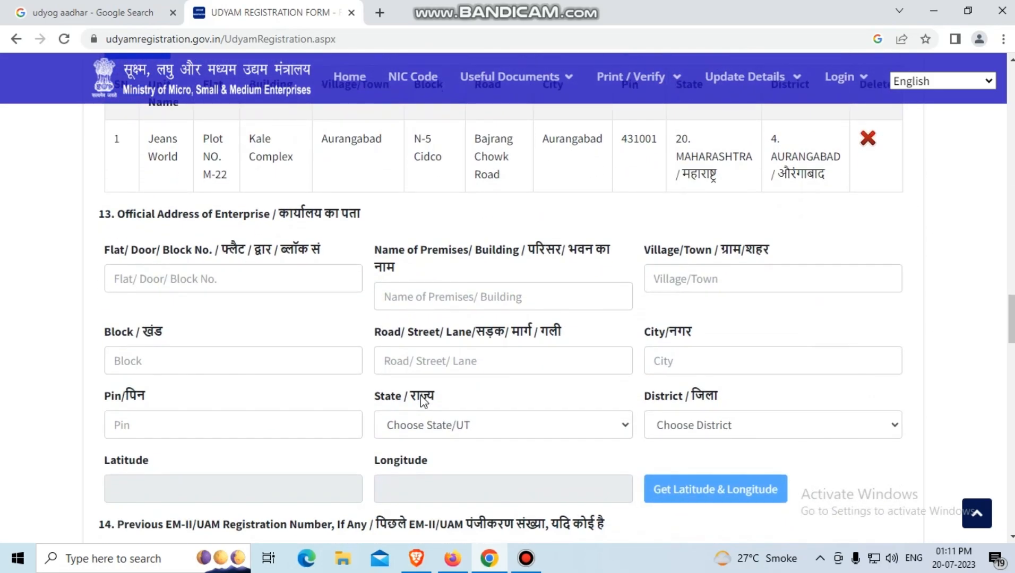
pyautogui.click(217, 277)
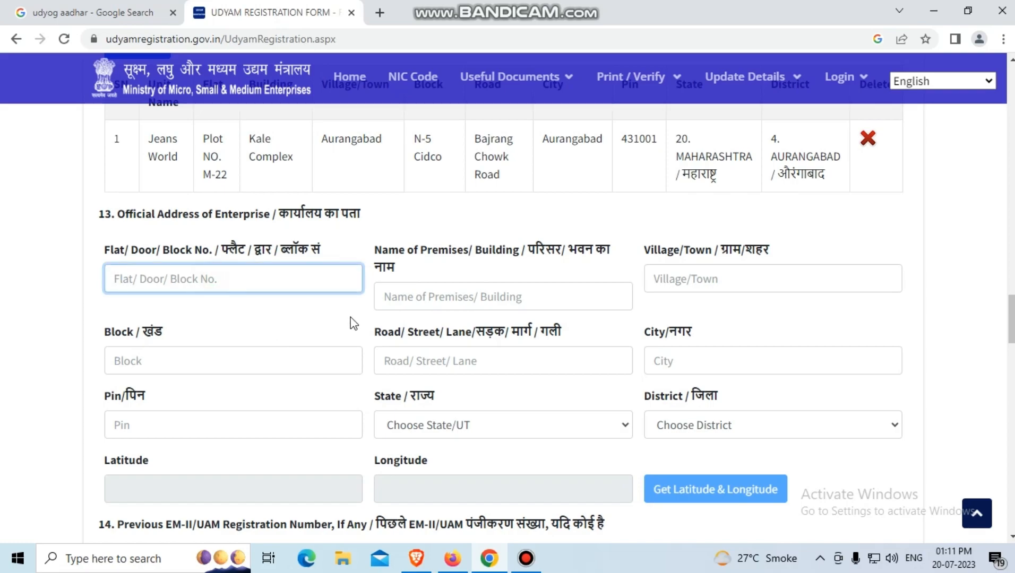
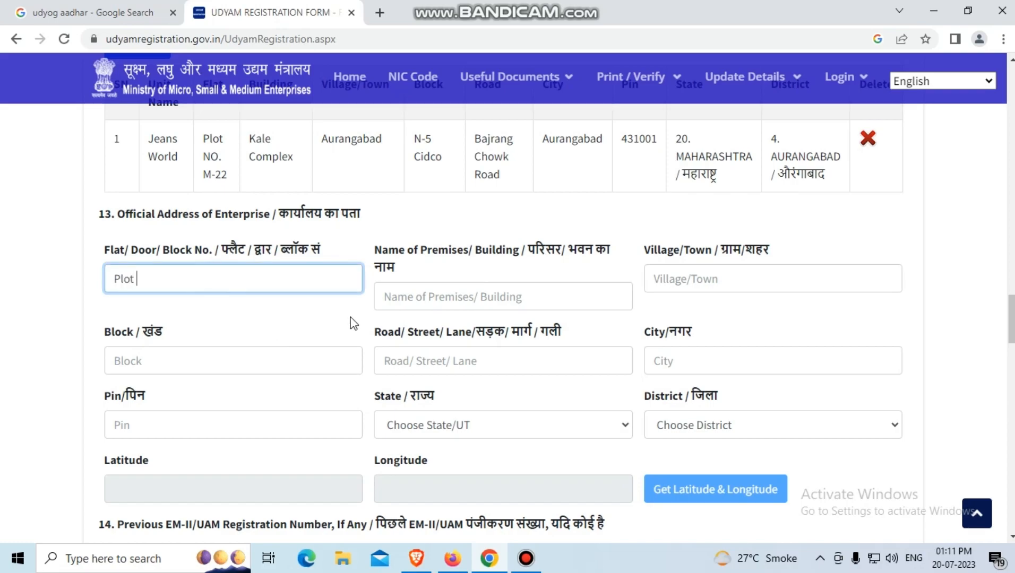
pyautogui.press('Tab')
# Fill in the village/town and the block of the enterprise's official address
pyautogui.press('Tab')
pyautogui.write('Aurangabad')
pyautogui.press('Tab')
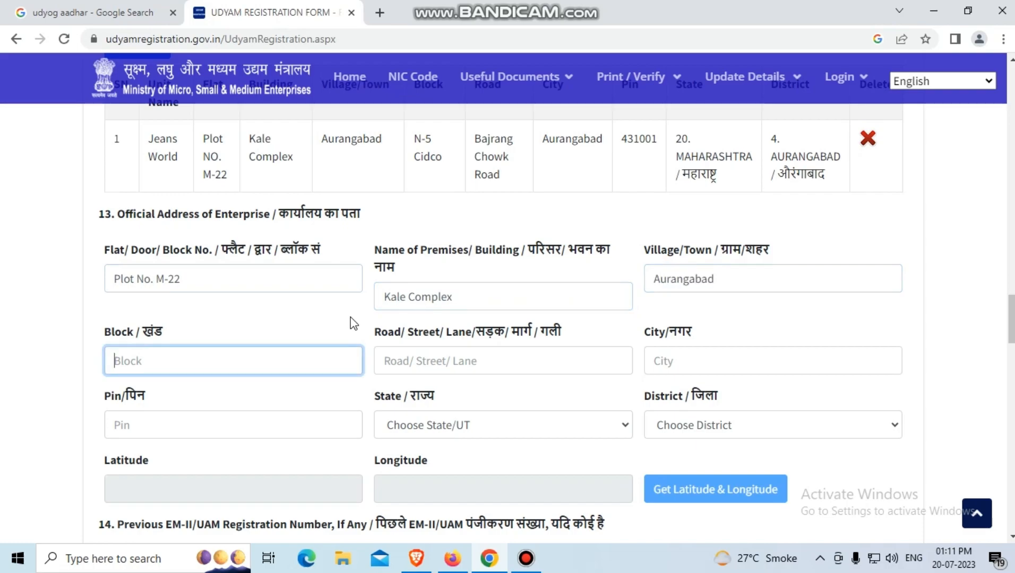
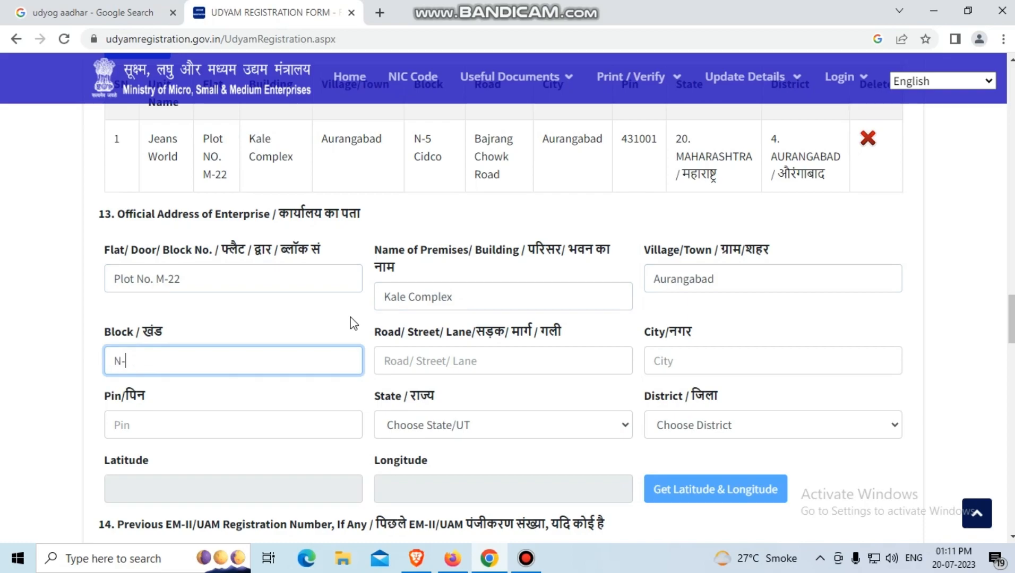
# Fill in the road/street, city and postal code of the enterprise's official address
pyautogui.press('Tab')
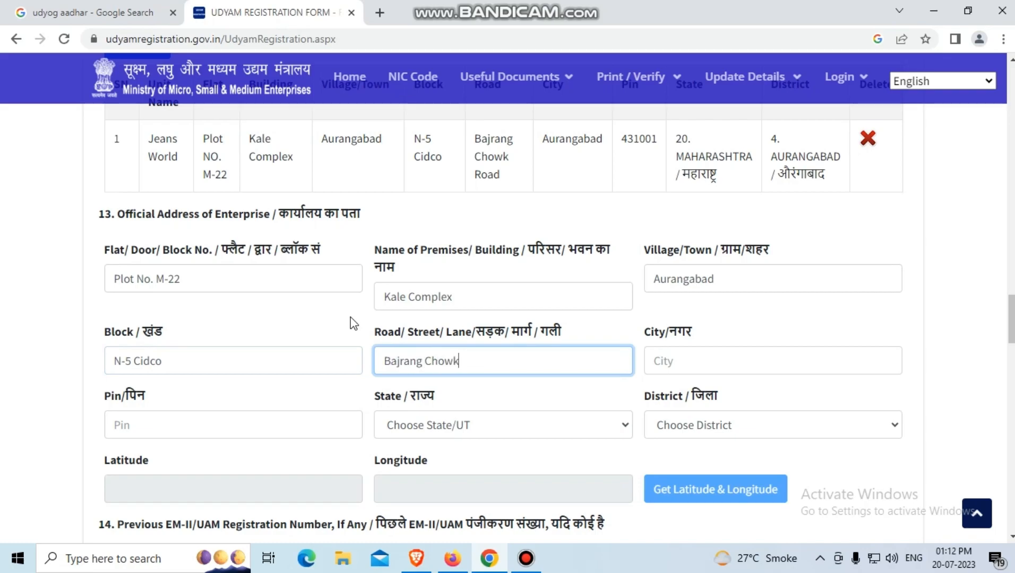
pyautogui.press('Tab')
pyautogui.write('Aurangabad')
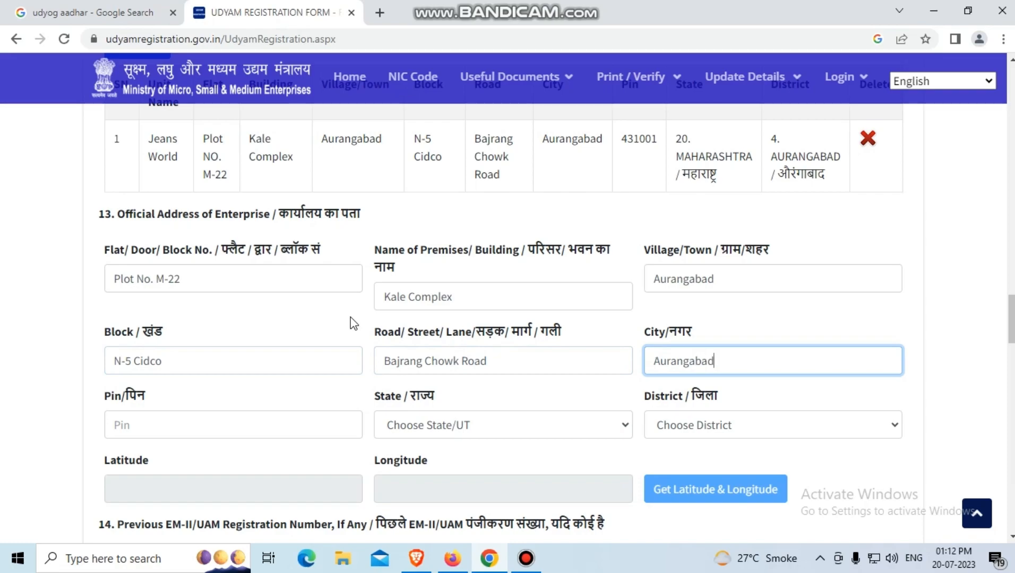
pyautogui.press('Tab')
pyautogui.write('431001')
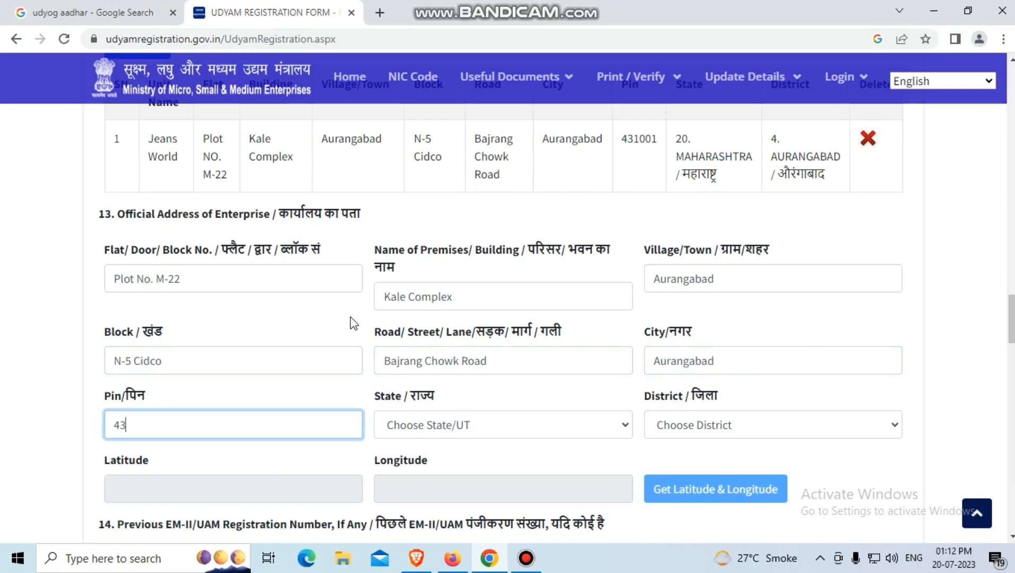
# Complete the official address's postal code and choose state Maharashtra and district Aurangabad
pyautogui.press('Tab')
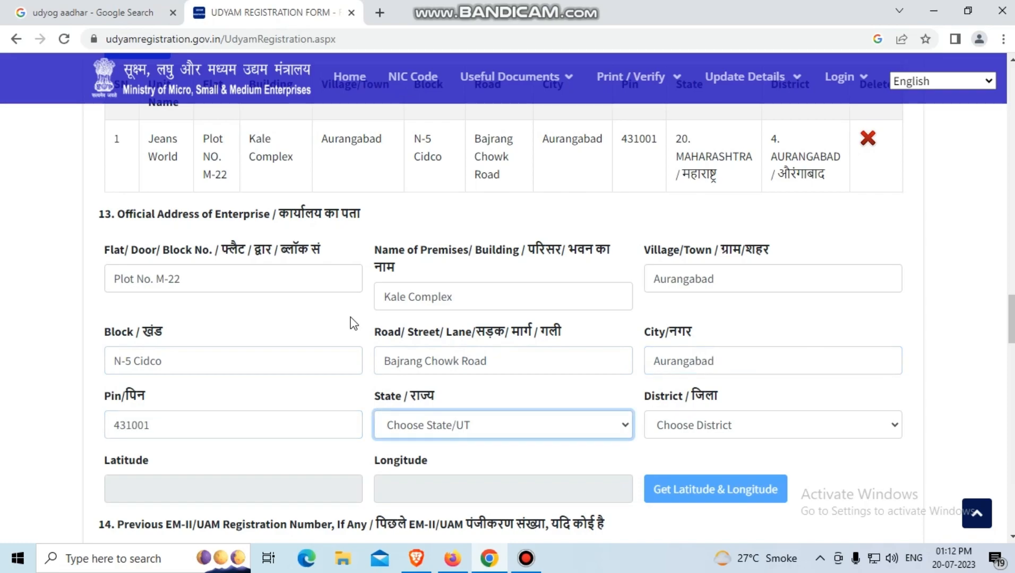
pyautogui.click(627, 427)
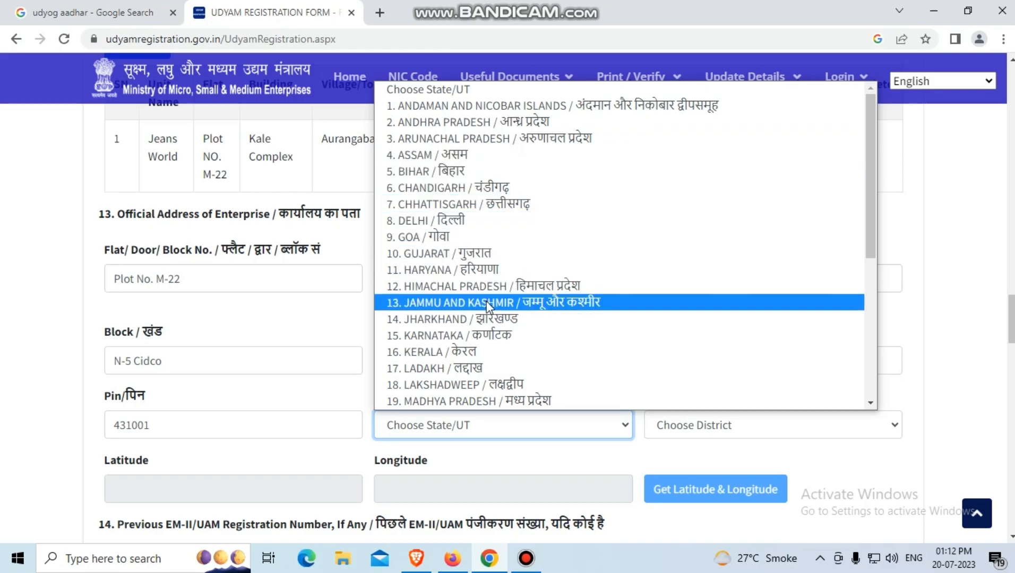
pyautogui.scroll(-3, 484, 304)
pyautogui.click(479, 268)
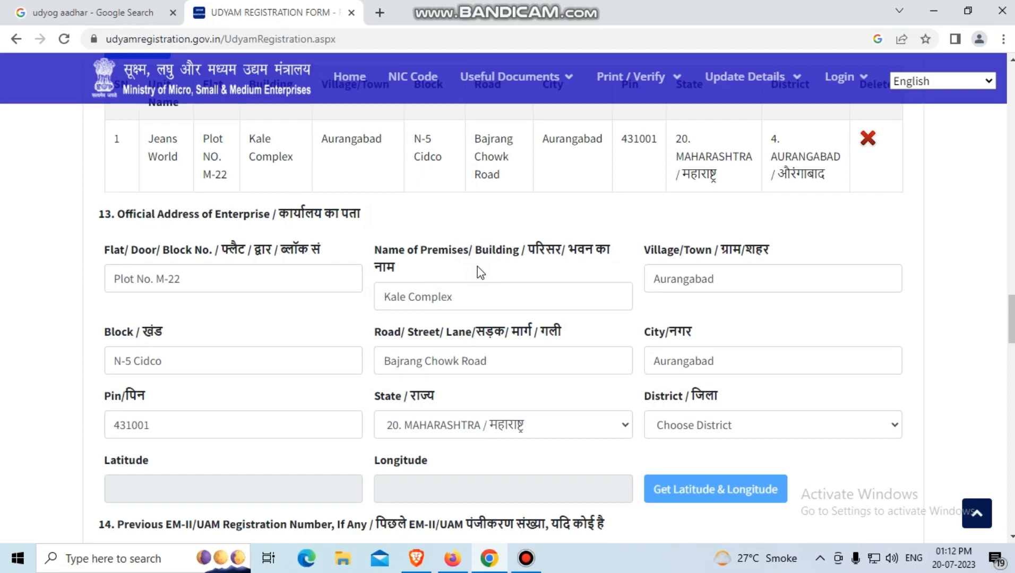
pyautogui.click(711, 431)
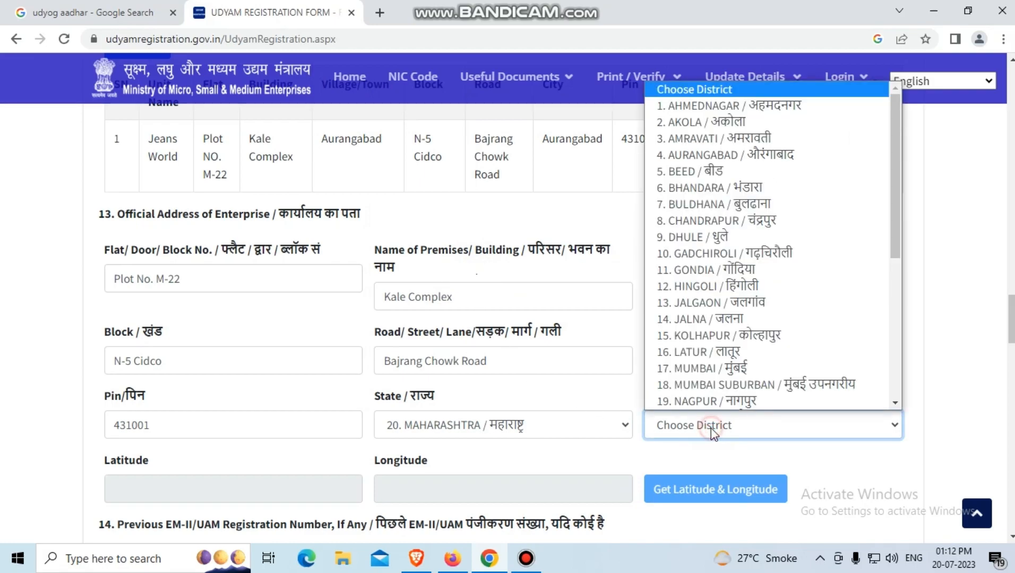
pyautogui.click(699, 156)
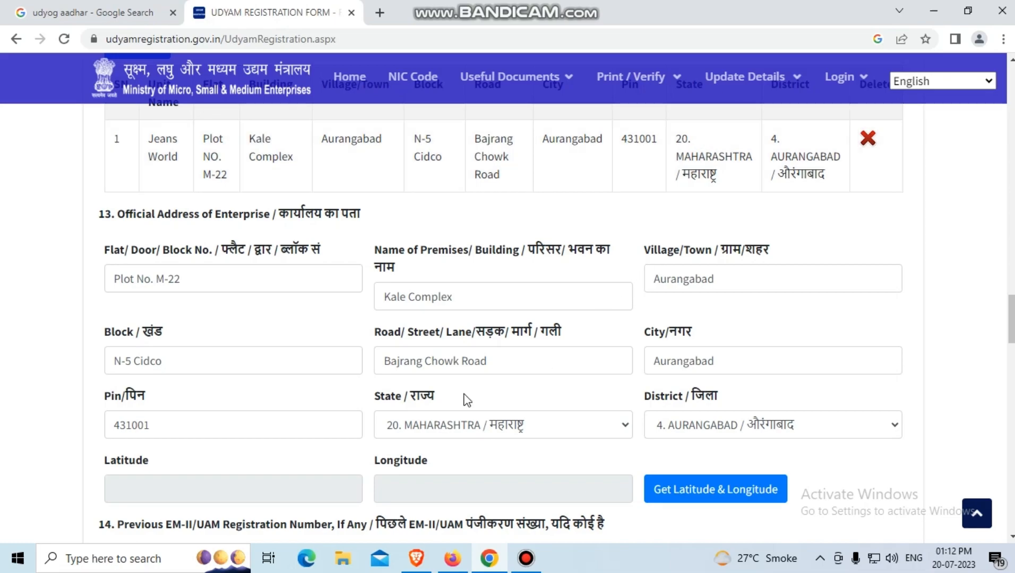
# Open the geo-tagging map for the official address and locate the business in Aurangabad to obtain its latitude and longitude
pyautogui.scroll(-3, 274, 451)
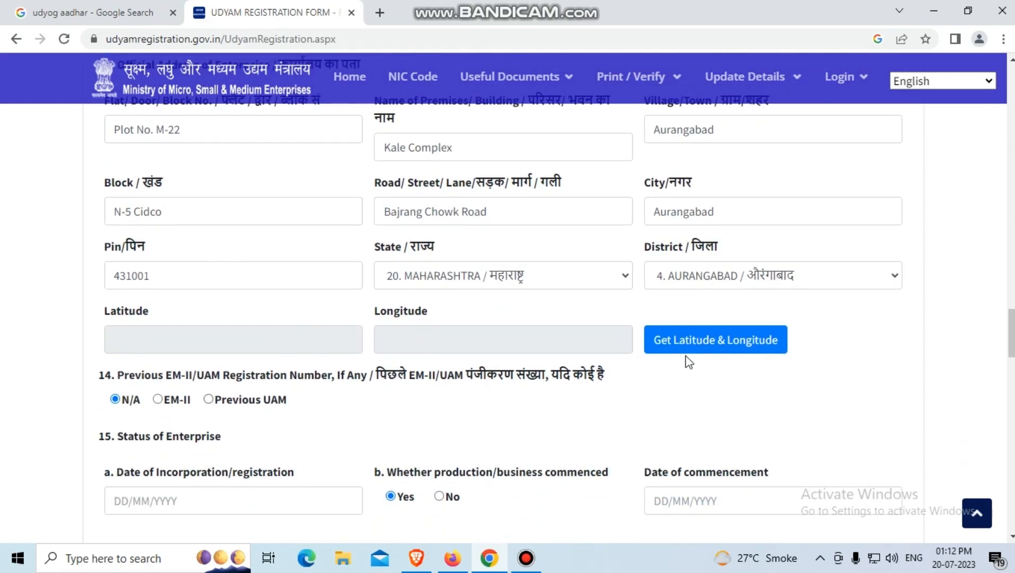
pyautogui.click(709, 342)
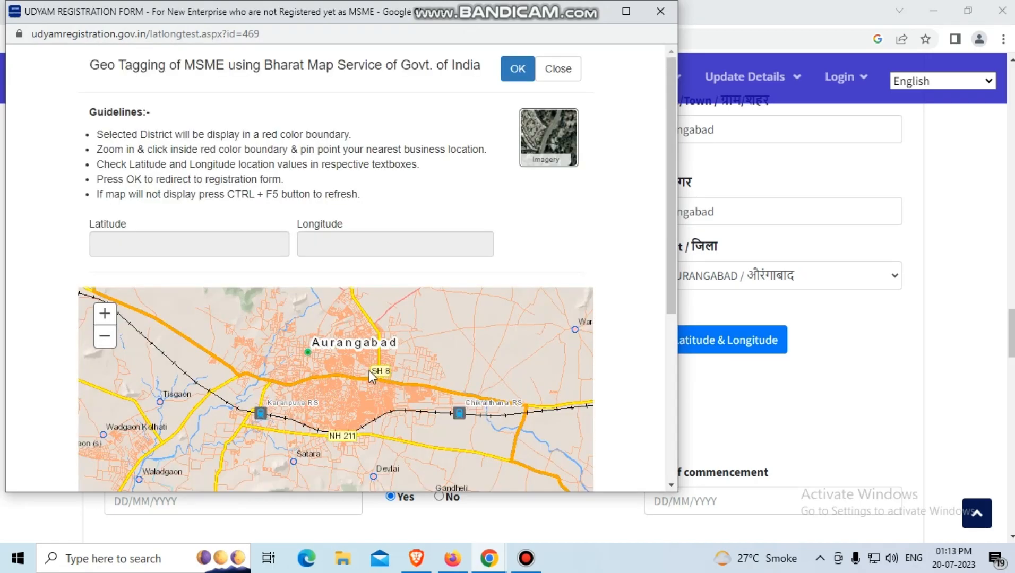
pyautogui.moveTo(324, 364); pyautogui.dragTo(350, 402)
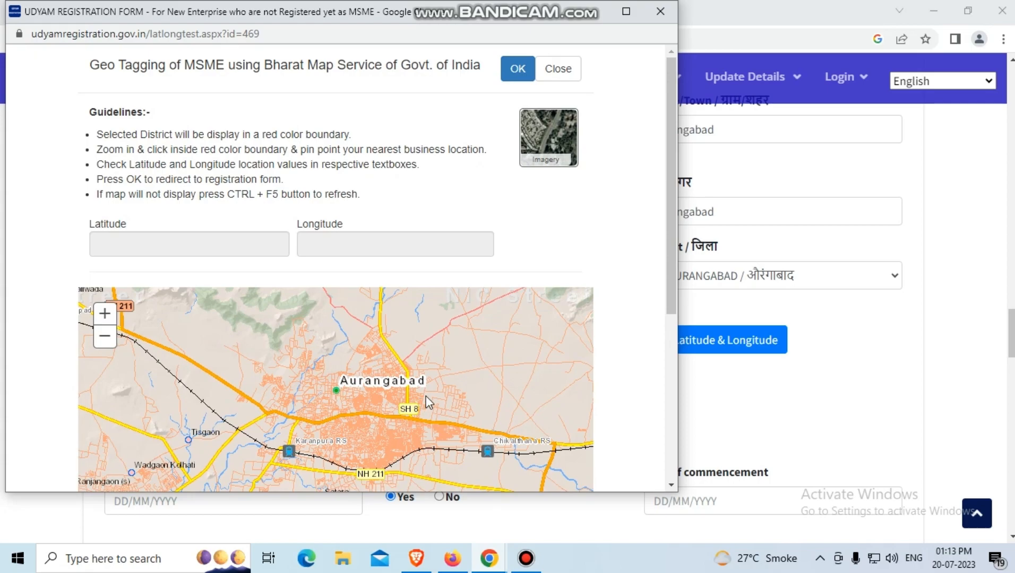
pyautogui.scroll(5, 427, 394)
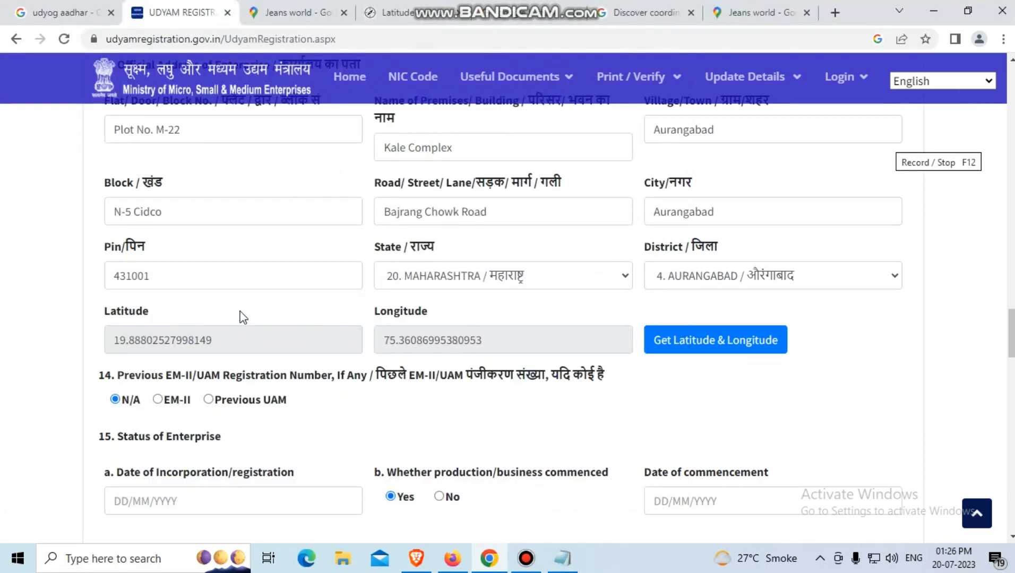
# Set the date of incorporation/registration to 14/10/2020 and answer No to whether production/business has commenced
pyautogui.scroll(-3, 353, 407)
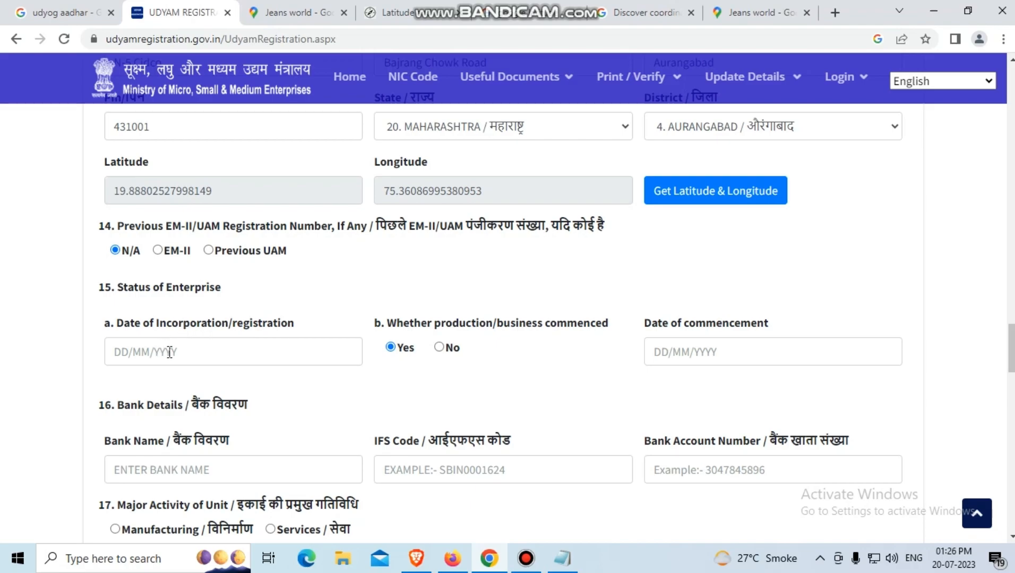
pyautogui.click(217, 354)
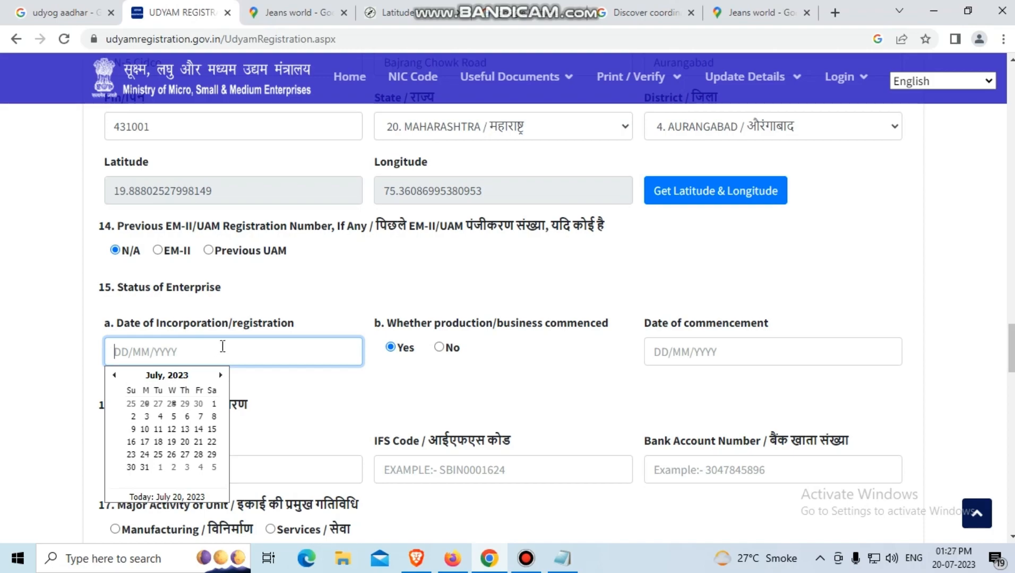
pyautogui.click(185, 375)
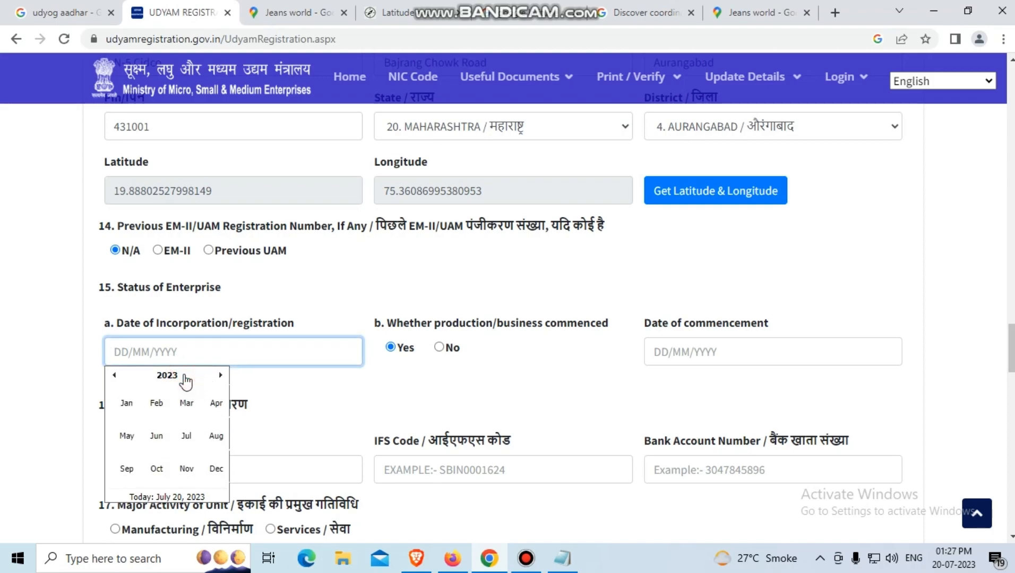
pyautogui.click(119, 376)
pyautogui.click(114, 376)
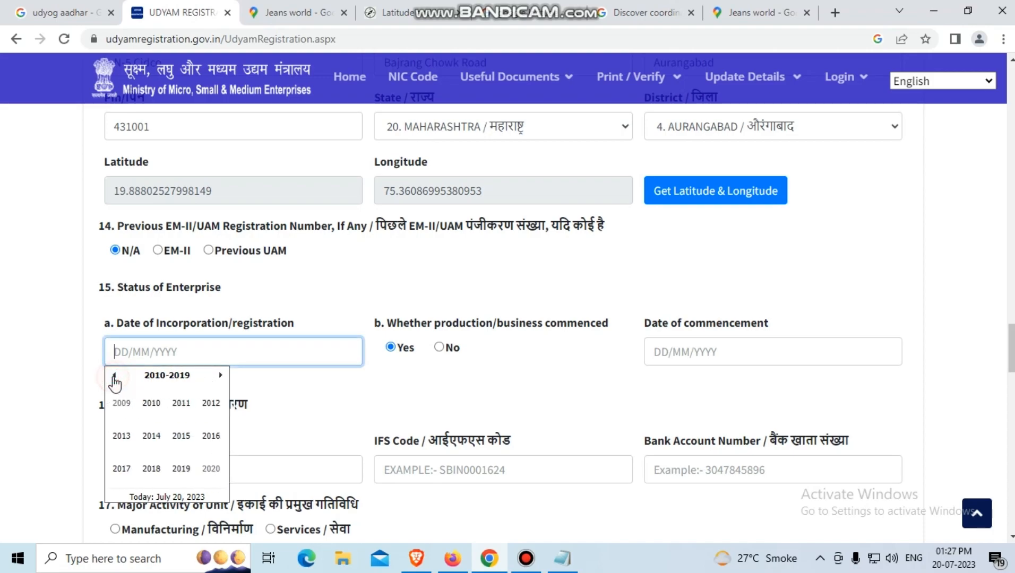
pyautogui.click(220, 376)
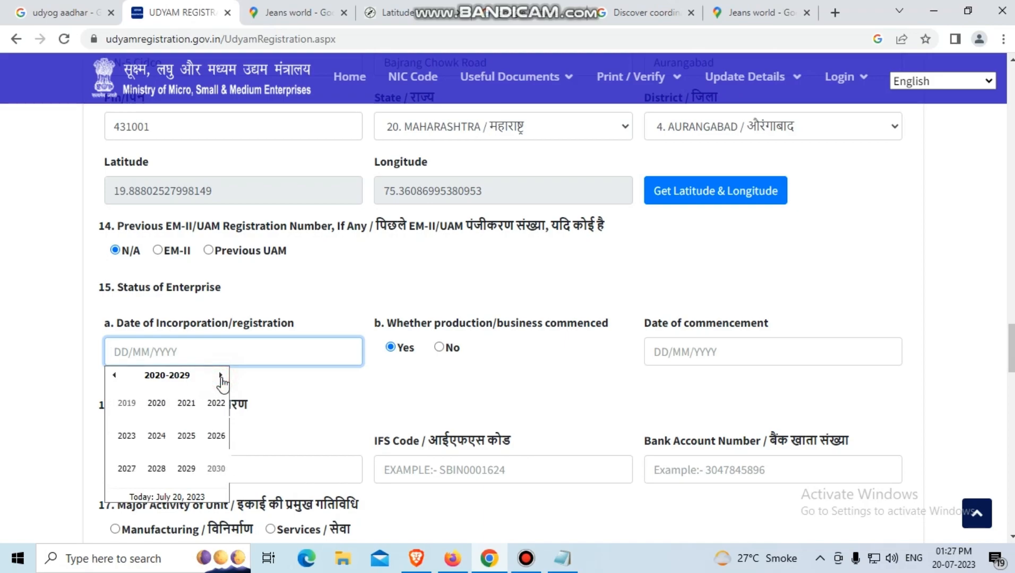
pyautogui.click(156, 404)
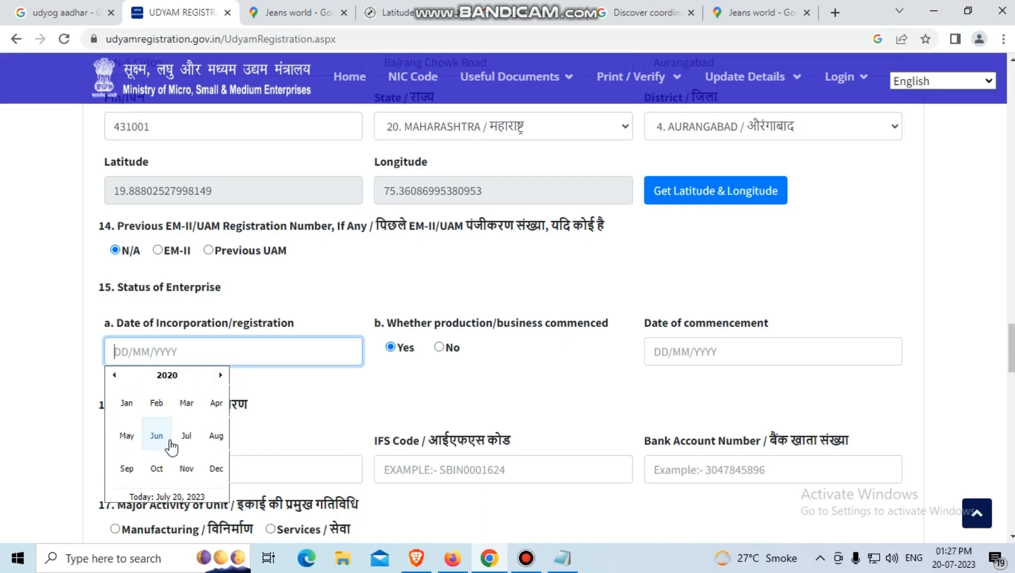
pyautogui.click(157, 479)
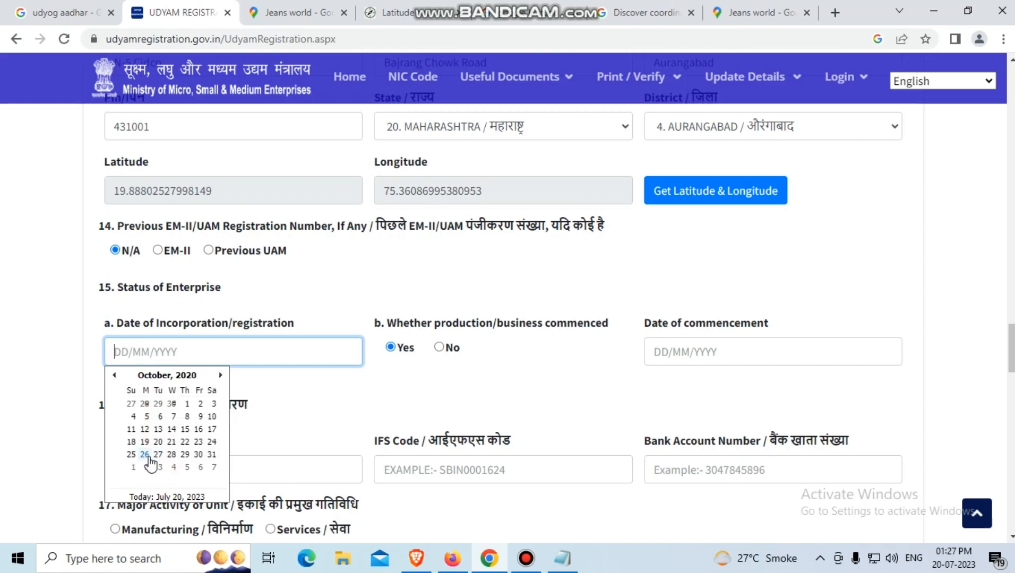
pyautogui.click(171, 428)
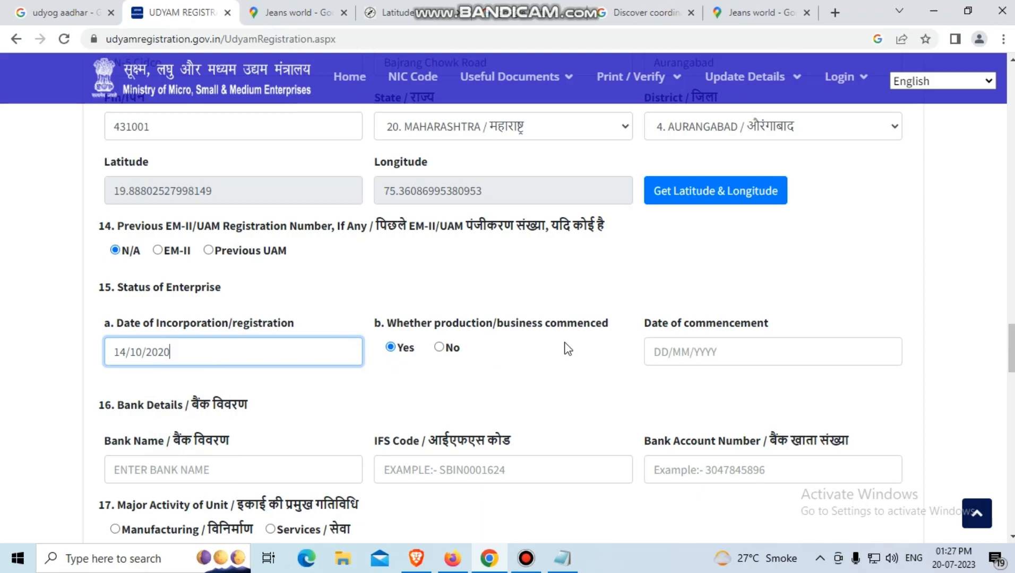
pyautogui.scroll(-1, 252, 406)
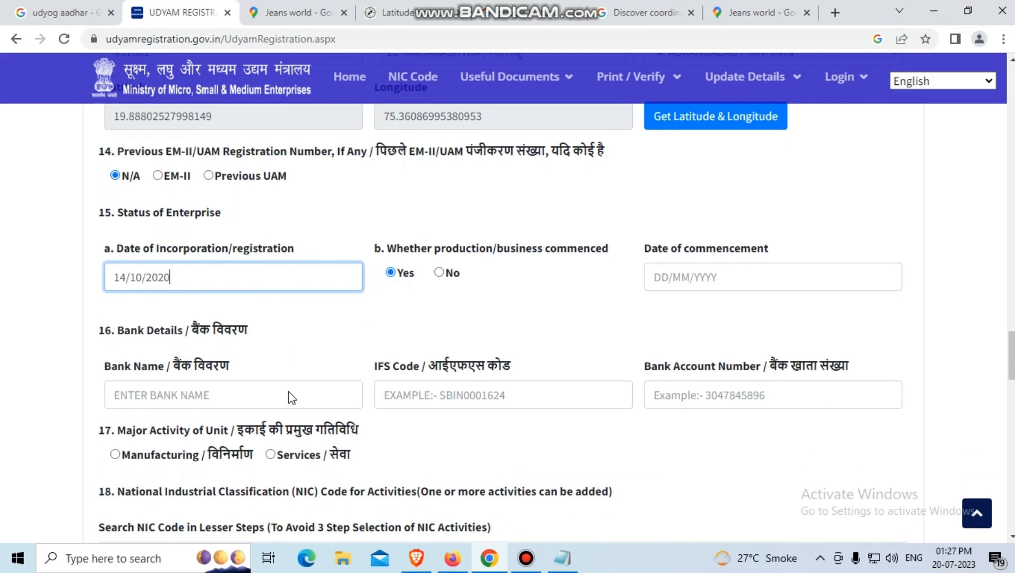
pyautogui.click(438, 272)
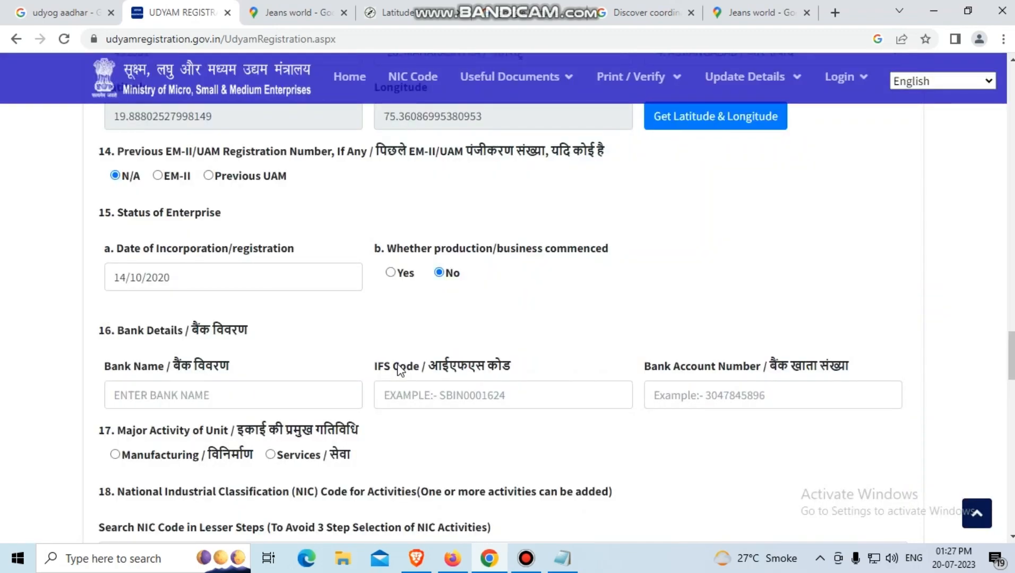
# Enter STATE BANK OF INDIA as the bank name in the enterprise's bank details
pyautogui.click(203, 395)
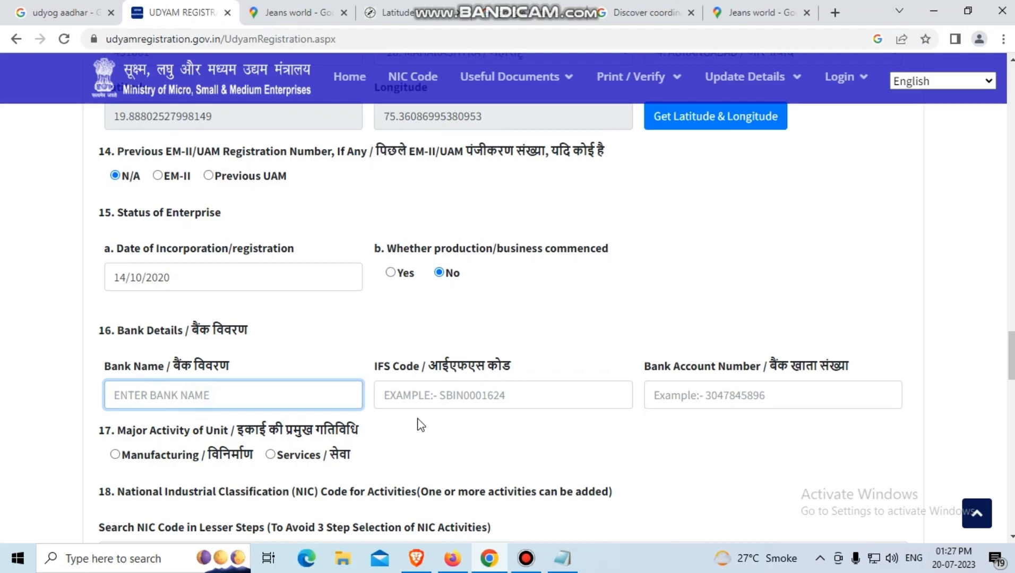
pyautogui.write('STATE BANK OF INDIA')
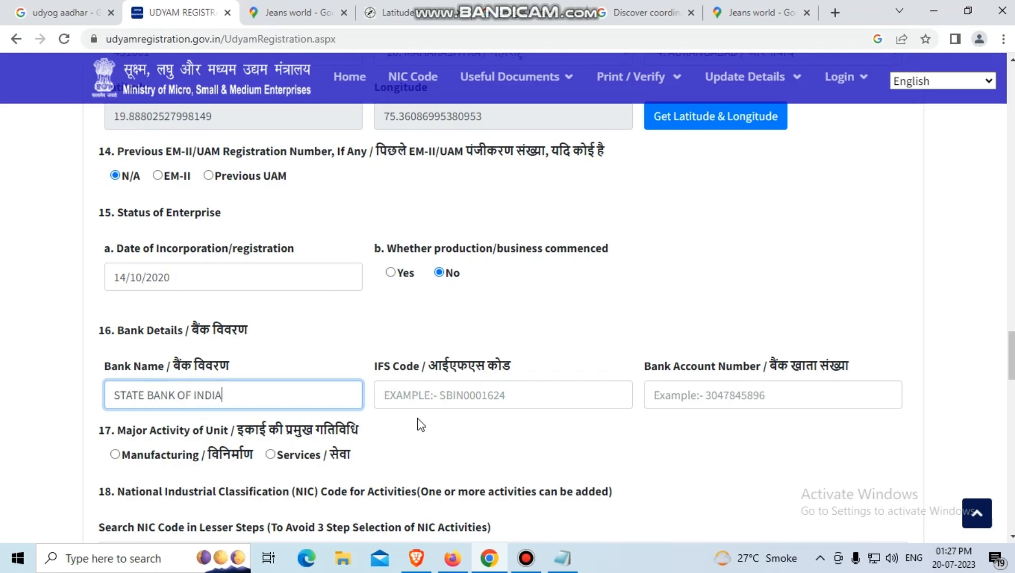
# Enter the IFS code and the bank account number in the enterprise's bank details
pyautogui.press('Tab')
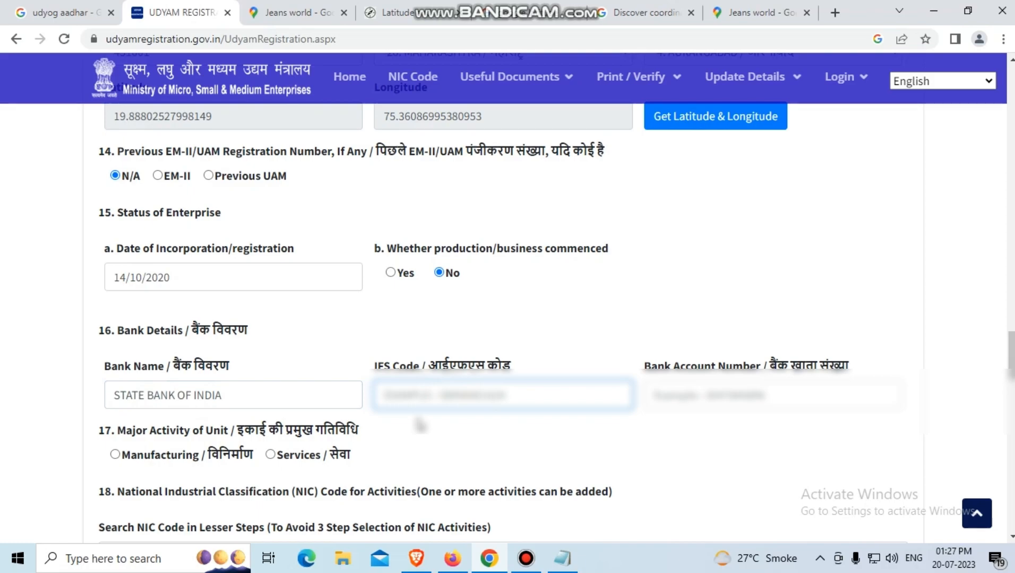
pyautogui.write('SBIN')
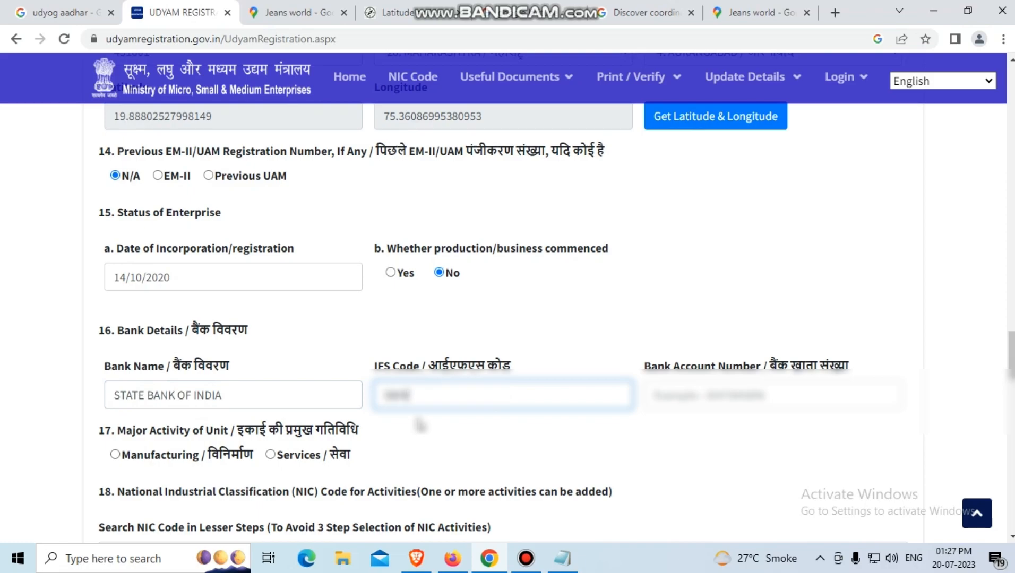
pyautogui.write('0000000')
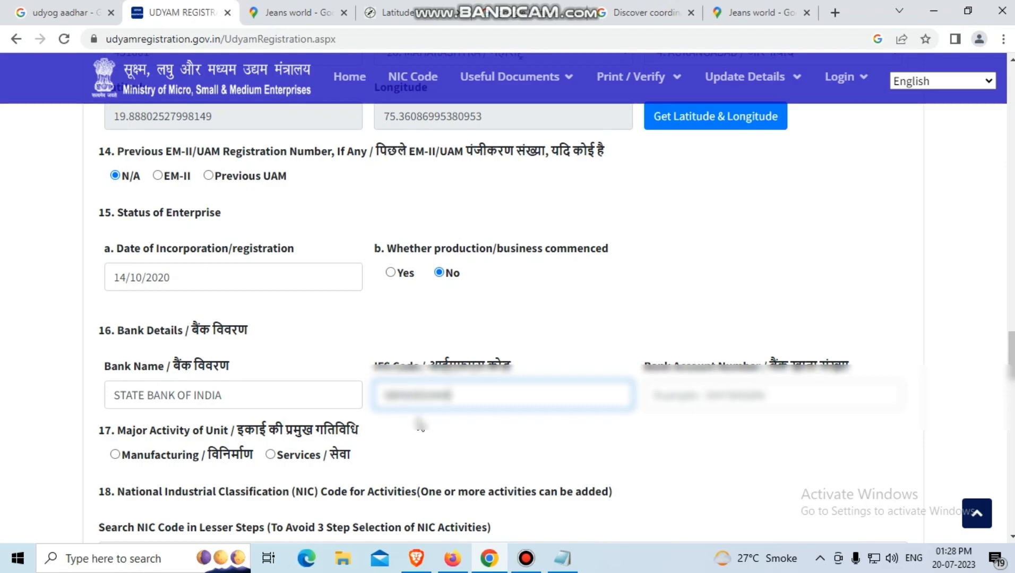
pyautogui.press('Tab')
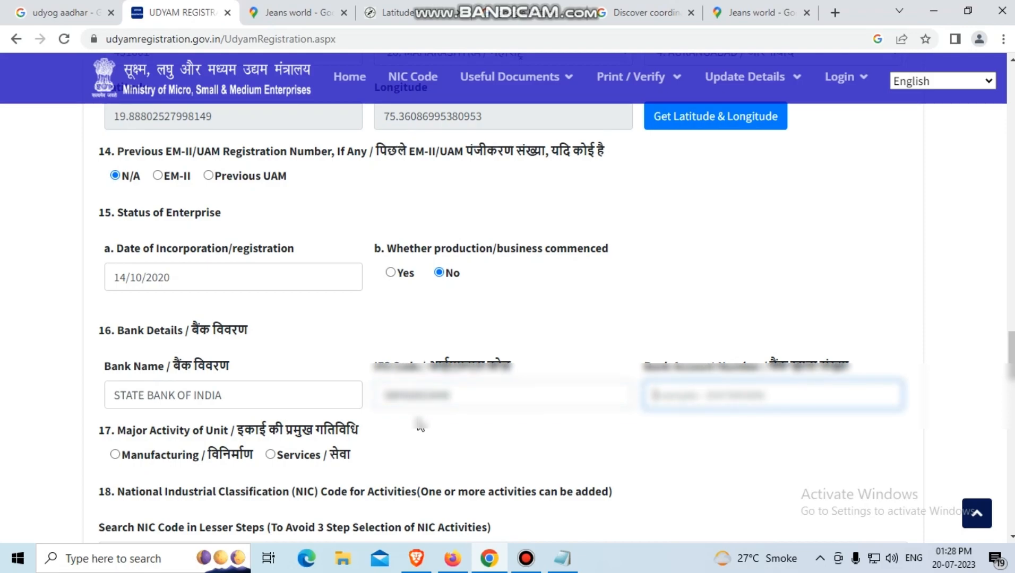
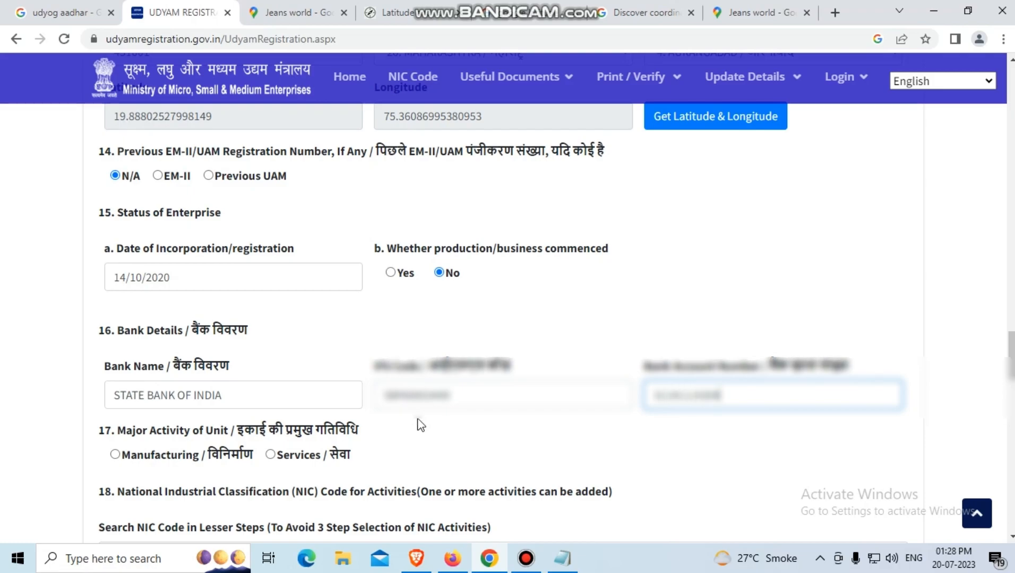
# Set the unit's major activity to Services and the major activity under services to Trading
pyautogui.scroll(-1, 333, 421)
pyautogui.scroll(-1, 333, 421)
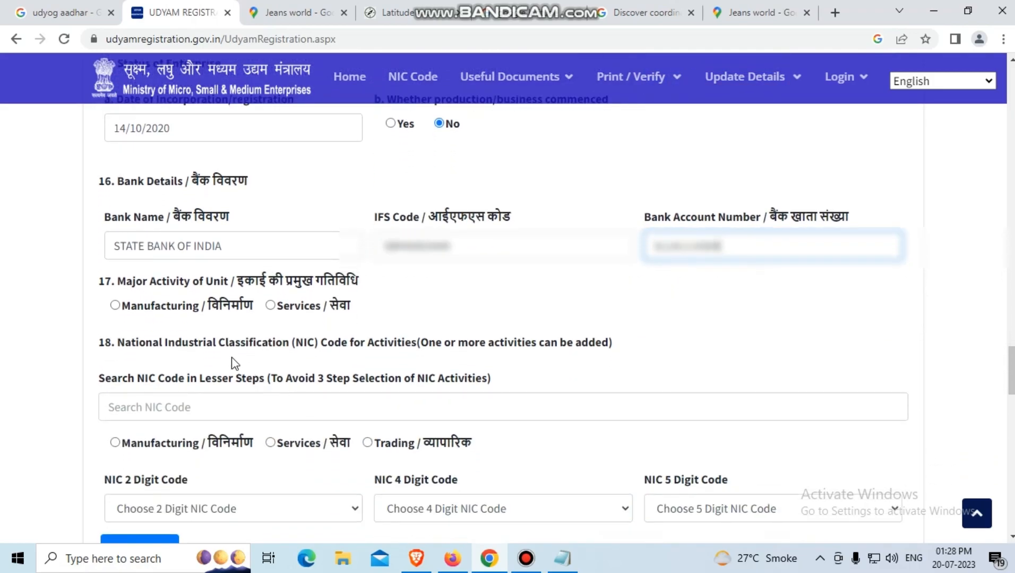
pyautogui.click(272, 307)
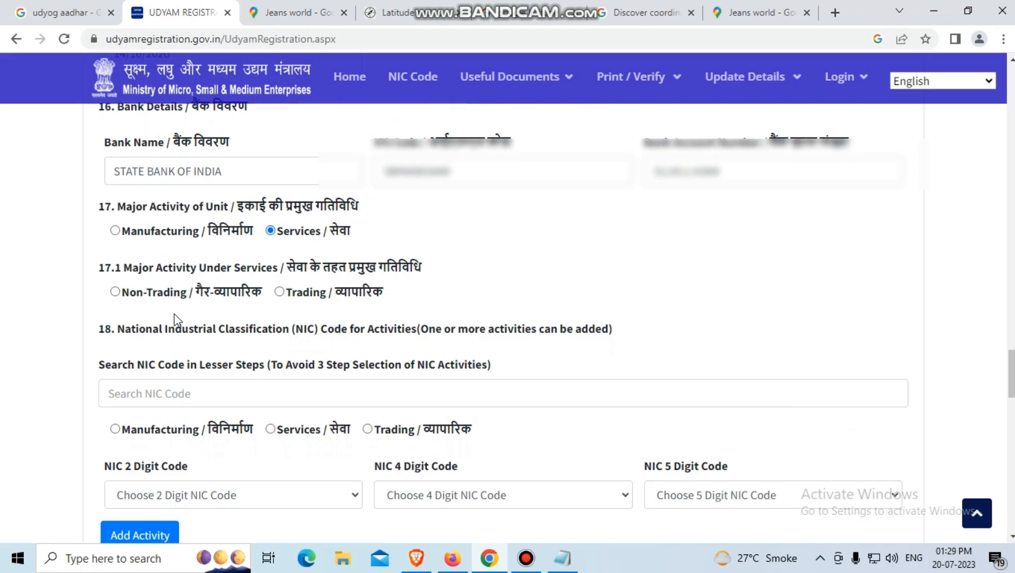
pyautogui.click(280, 292)
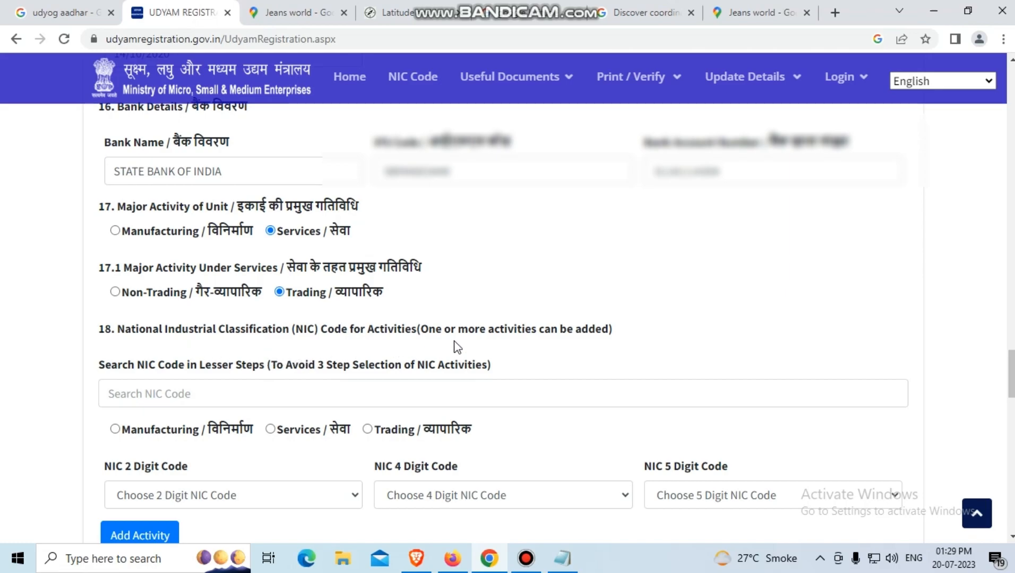
# Choose Trading as the activity category for the National Industrial Classification (NIC) code selection
pyautogui.scroll(-1, 371, 340)
pyautogui.click(175, 323)
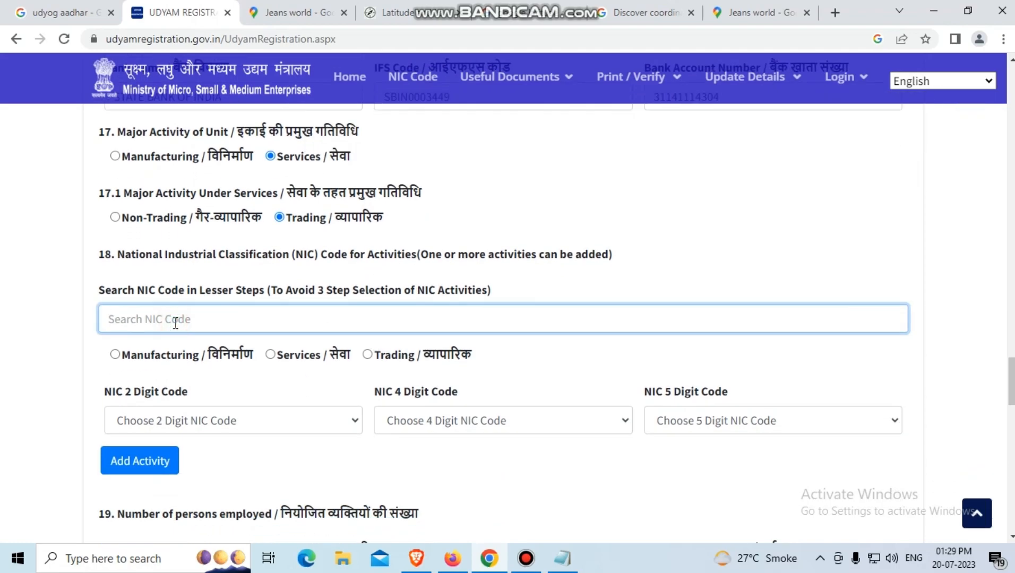
pyautogui.click(216, 321)
pyautogui.scroll(-1, 216, 320)
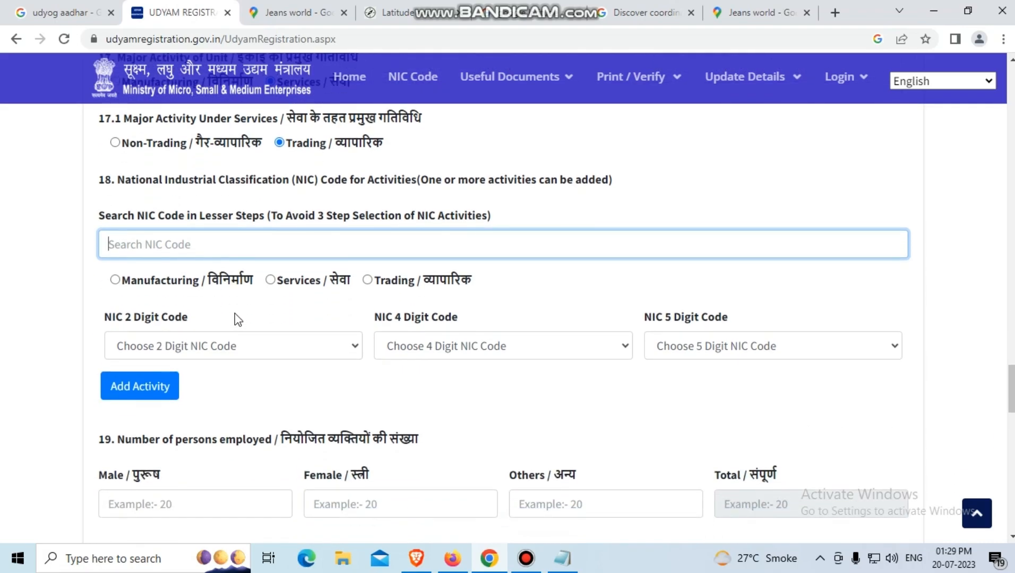
pyautogui.click(271, 281)
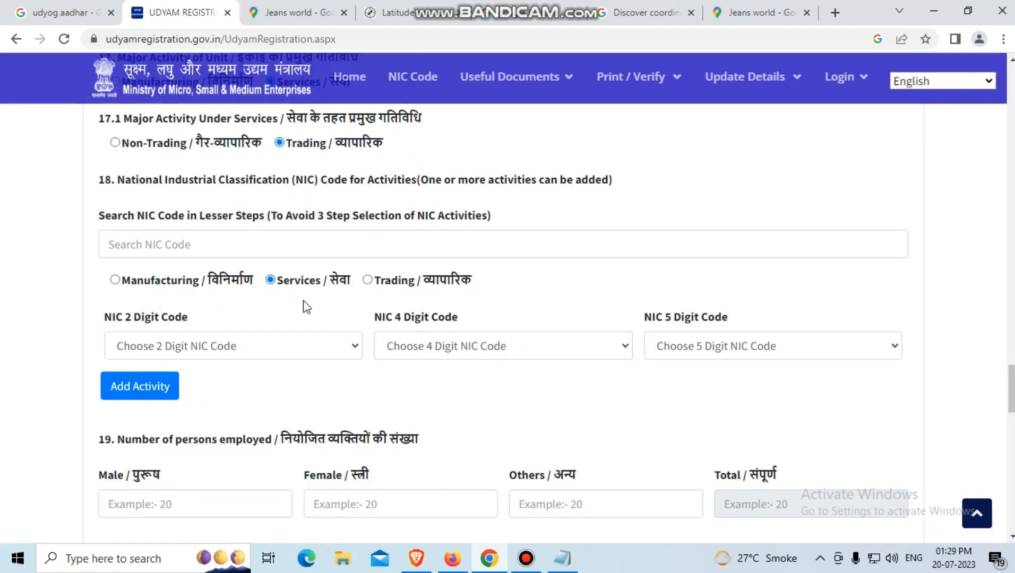
pyautogui.click(367, 280)
# Add the trading activity with NIC codes 47 (retail trade), 4771 (clothing, footwear and leather articles) and 47711 (readymade garments)
pyautogui.click(326, 346)
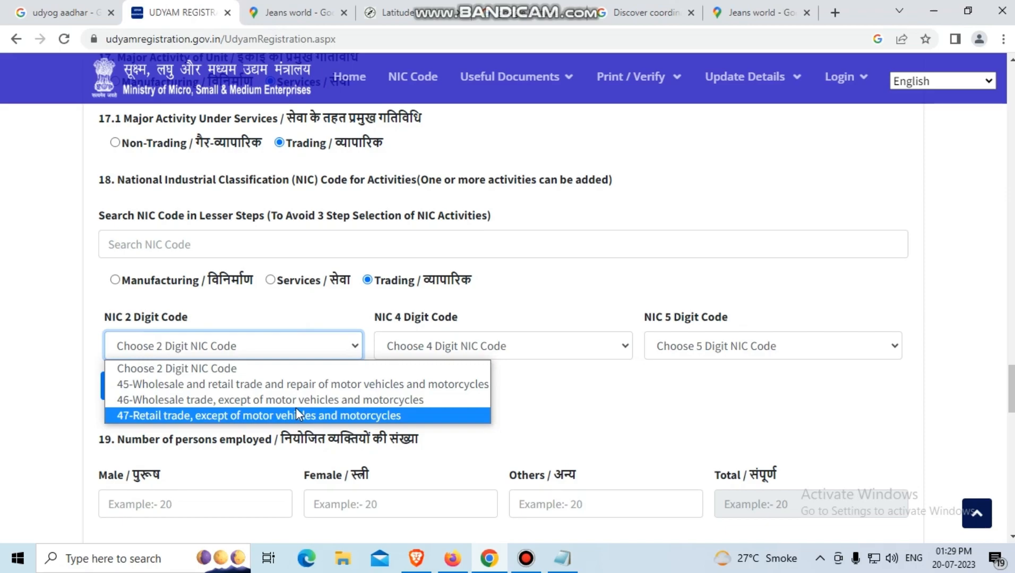
pyautogui.click(217, 415)
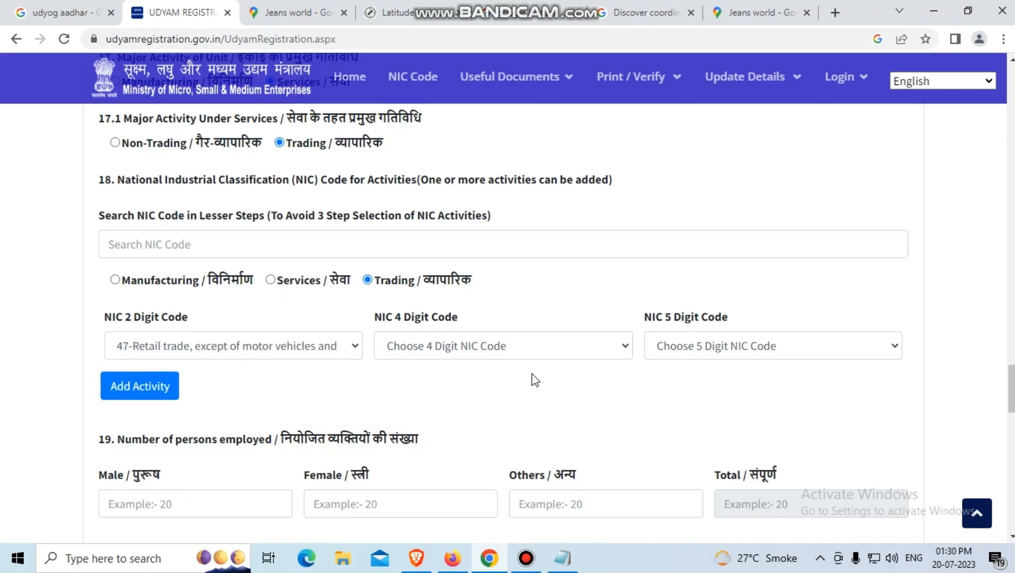
pyautogui.click(560, 347)
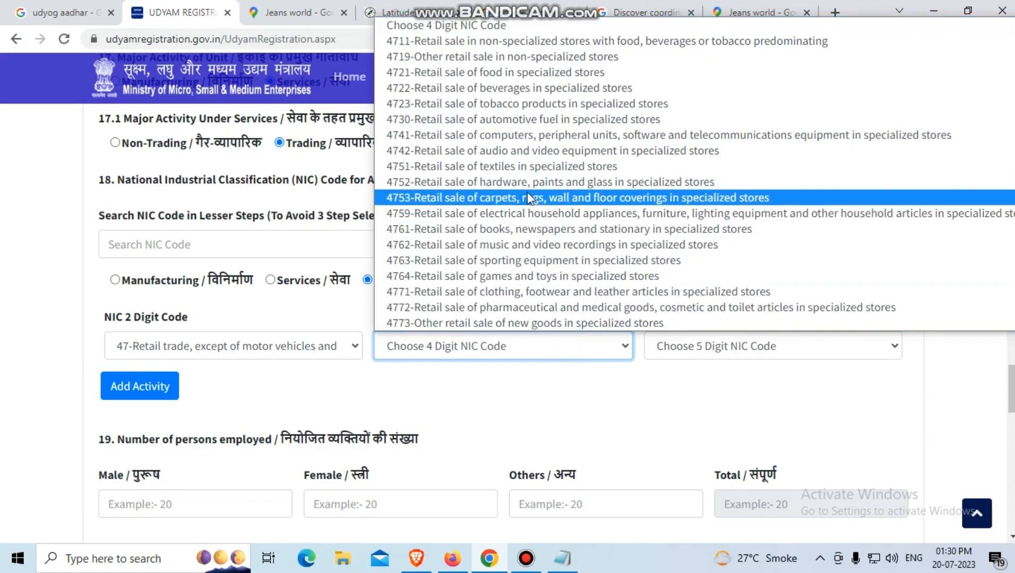
pyautogui.click(583, 293)
pyautogui.click(762, 347)
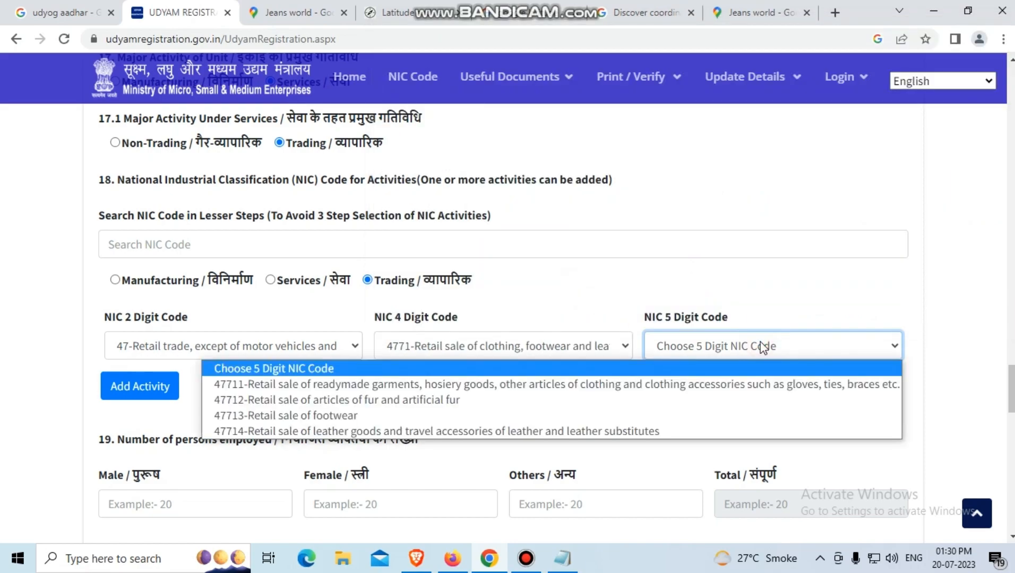
pyautogui.click(436, 384)
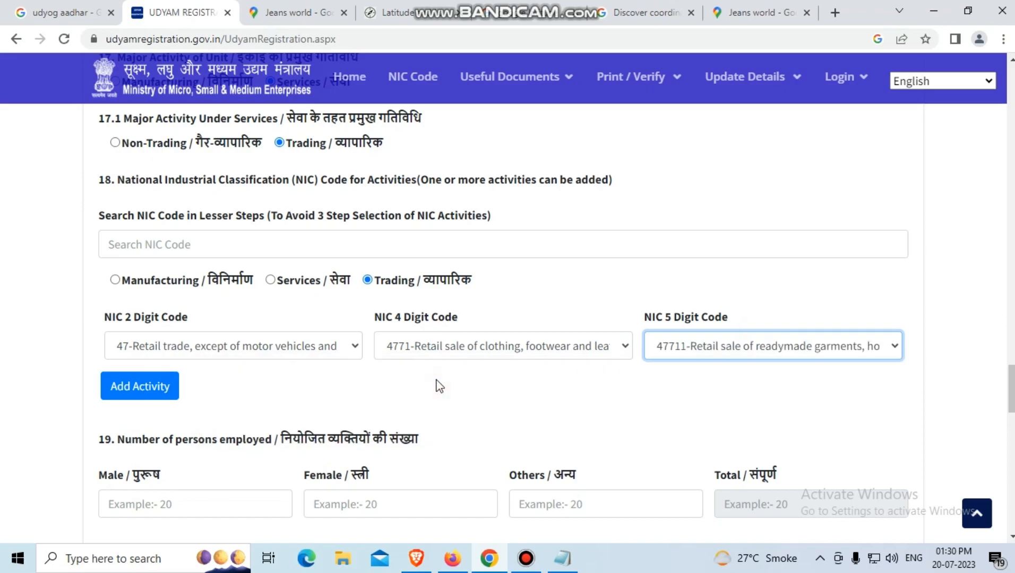
pyautogui.click(148, 396)
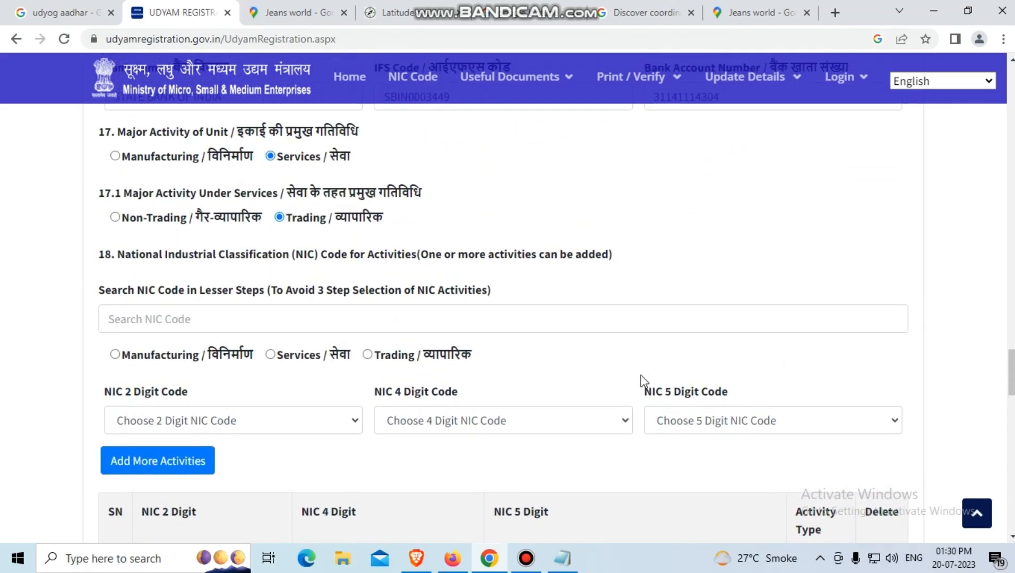
pyautogui.click(457, 320)
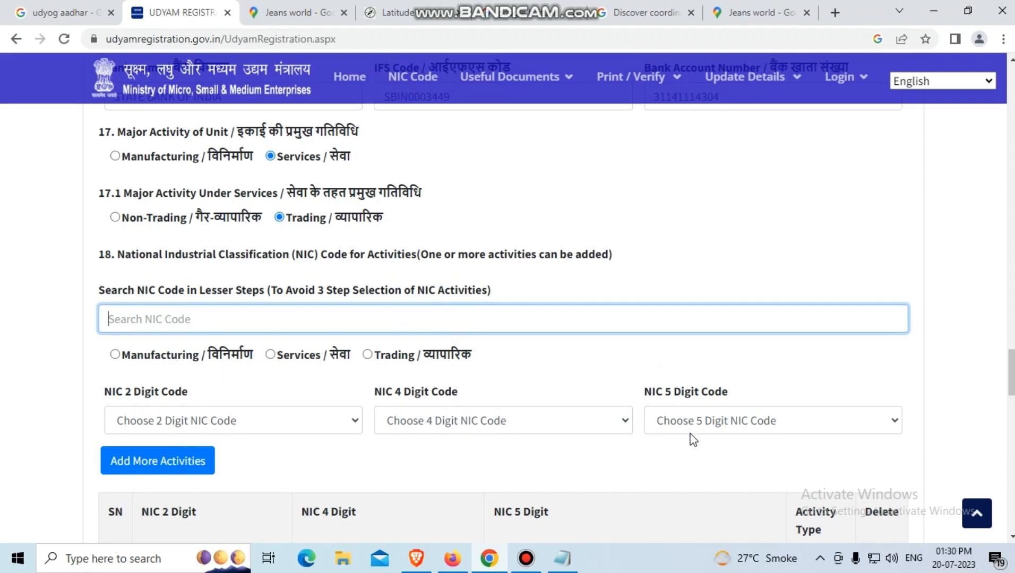
# Enter the number of persons employed as 2 male, 0 female and 0 others
pyautogui.scroll(-1, 419, 412)
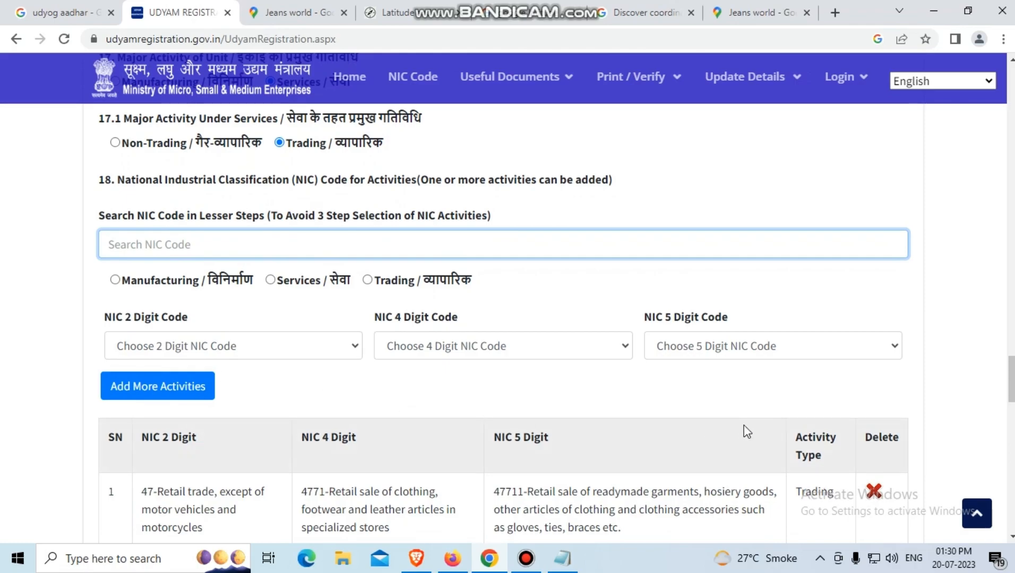
pyautogui.scroll(-1, 743, 431)
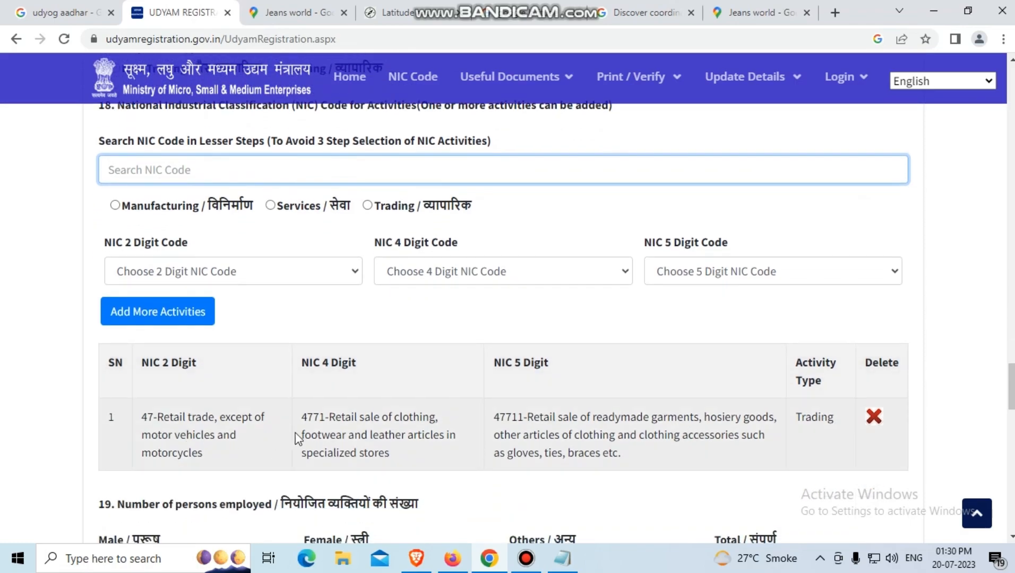
pyautogui.scroll(-1, 531, 406)
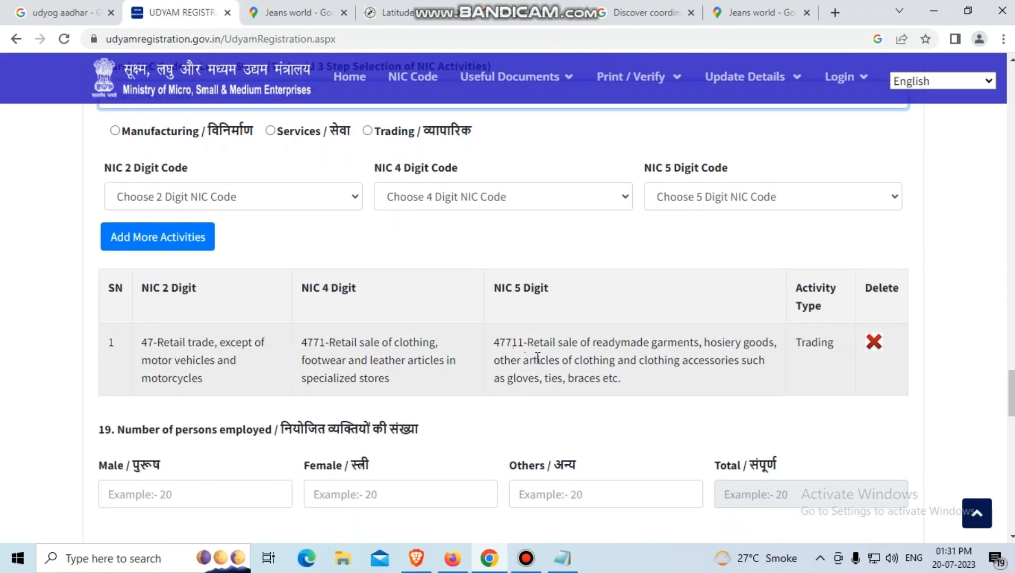
pyautogui.scroll(-2, 496, 394)
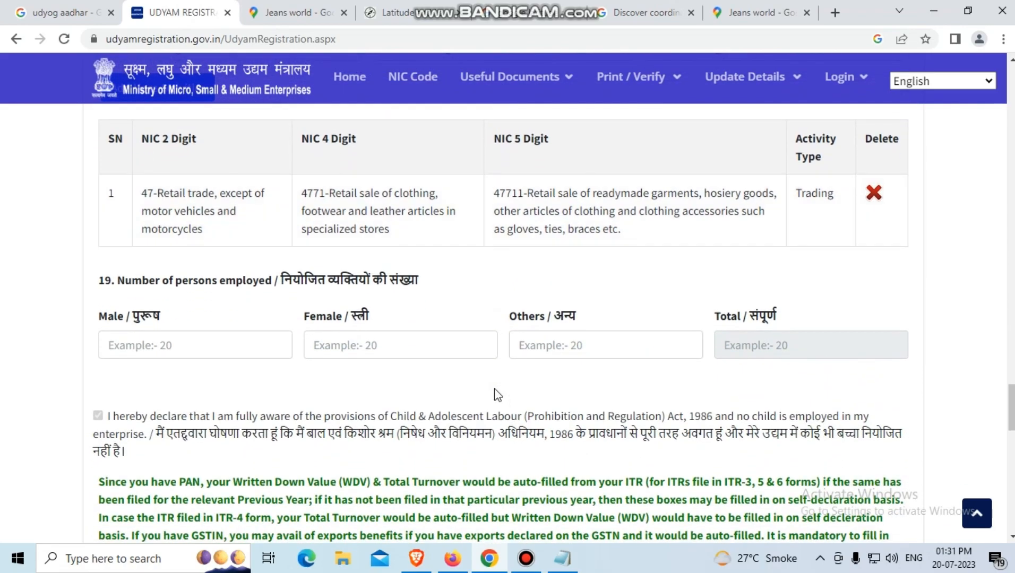
pyautogui.click(169, 348)
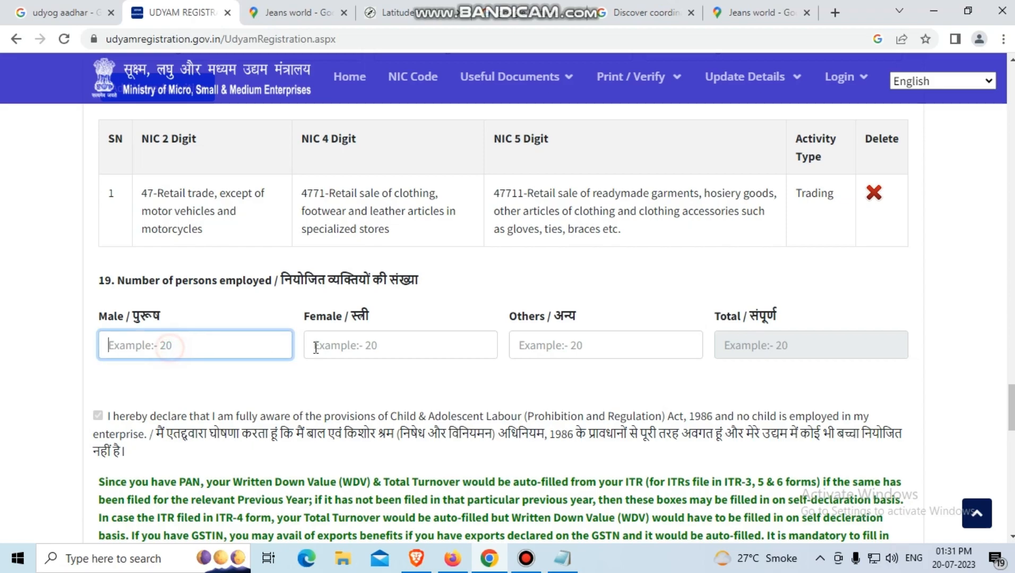
pyautogui.write('2')
pyautogui.click(323, 343)
pyautogui.press('Tab')
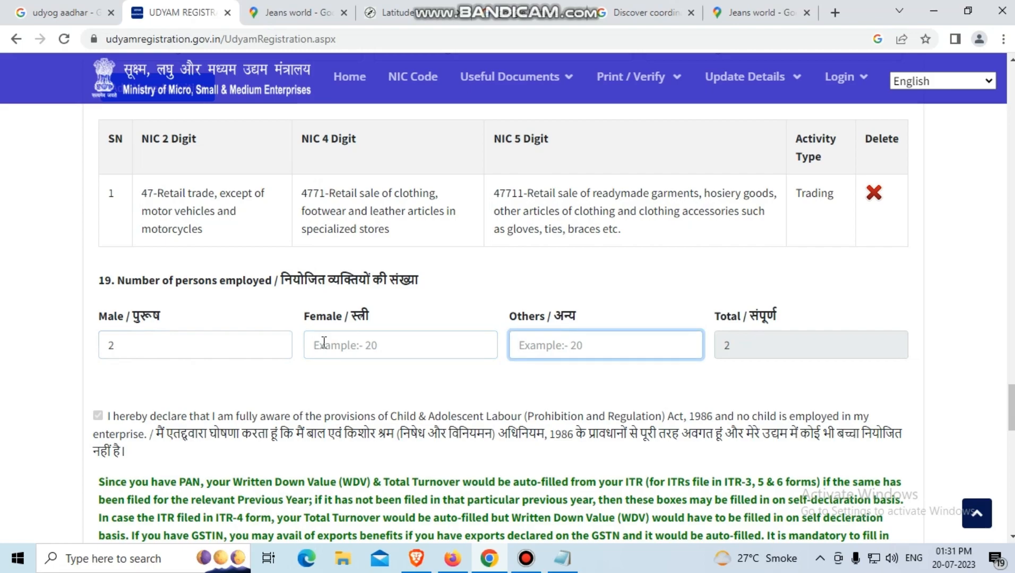
pyautogui.write('0')
pyautogui.scroll(-3, 765, 318)
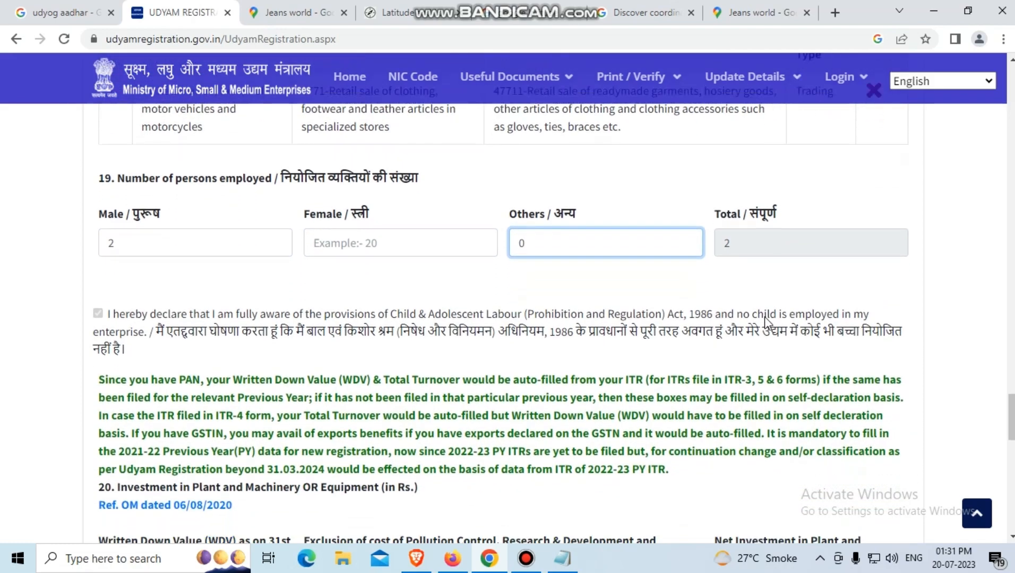
pyautogui.click(363, 201)
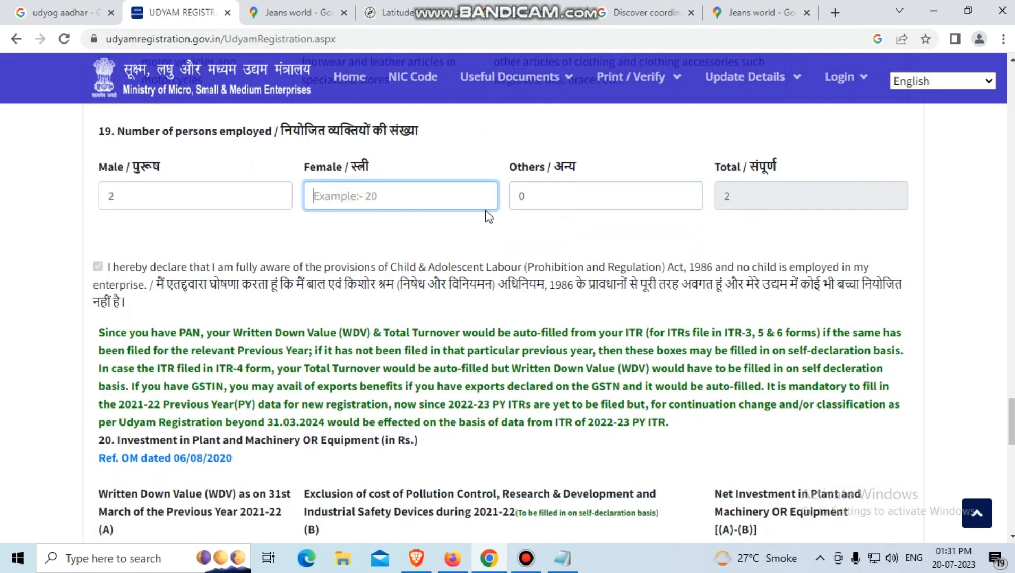
pyautogui.write('0')
pyautogui.press('Tab')
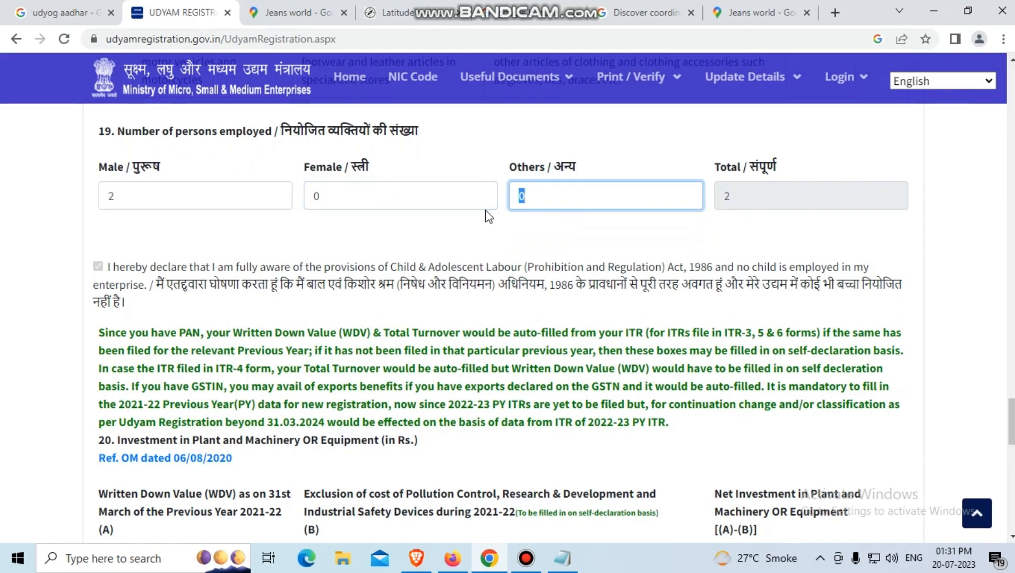
pyautogui.scroll(-4, 318, 327)
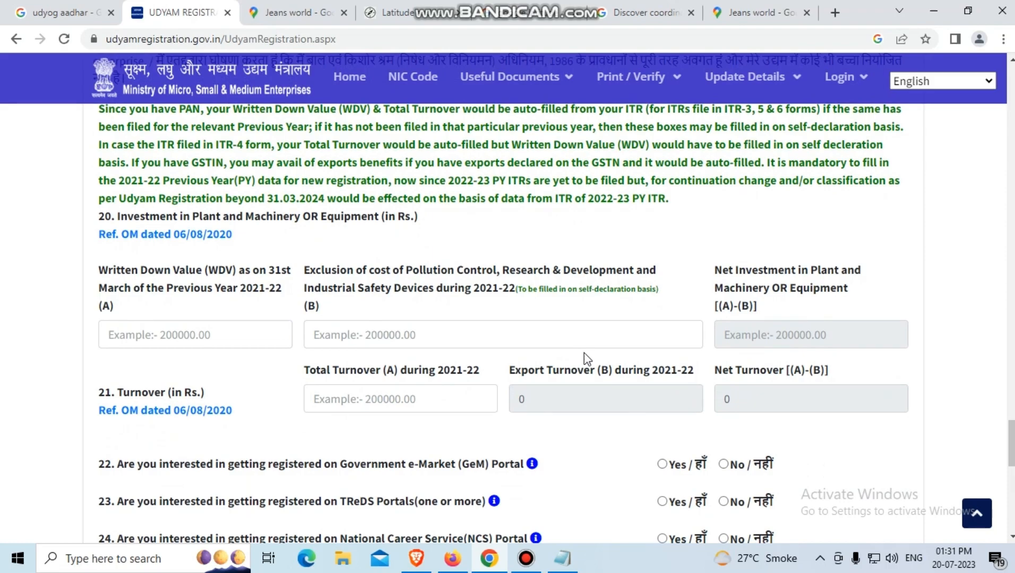
pyautogui.scroll(3, 585, 358)
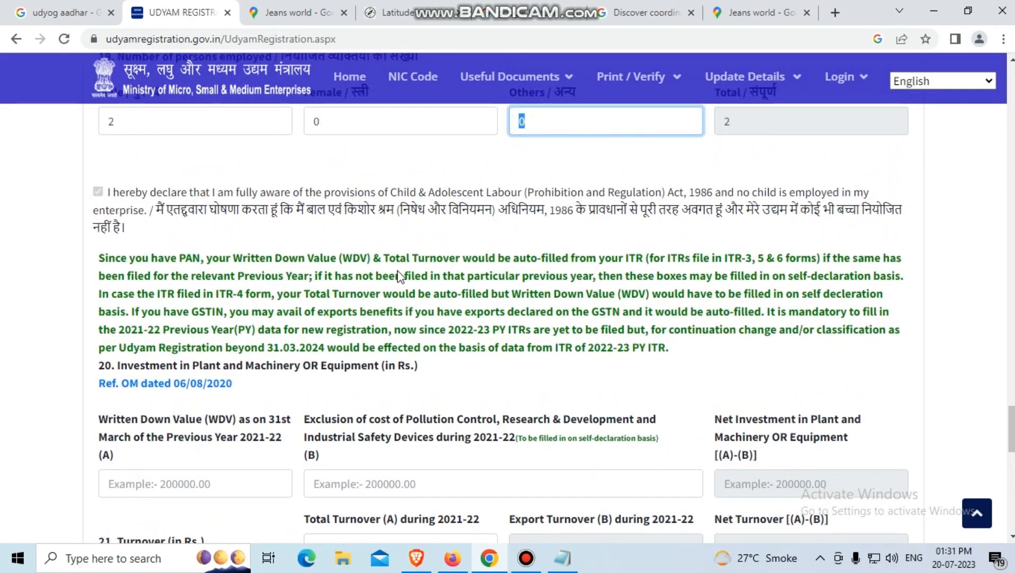
pyautogui.scroll(3, 393, 276)
pyautogui.click(98, 341)
pyautogui.scroll(-3, 558, 358)
pyautogui.scroll(-3, 300, 381)
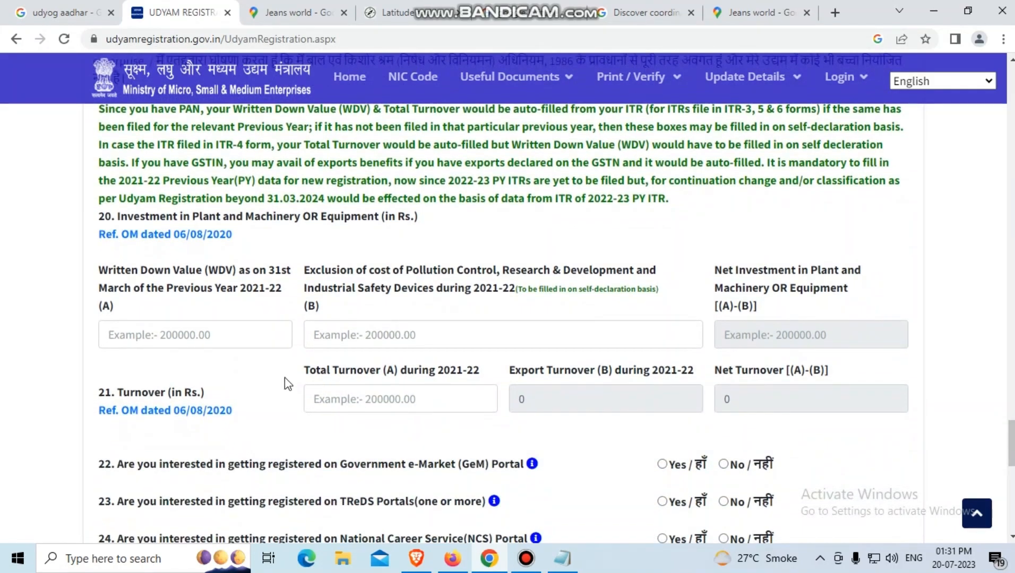
pyautogui.click(213, 336)
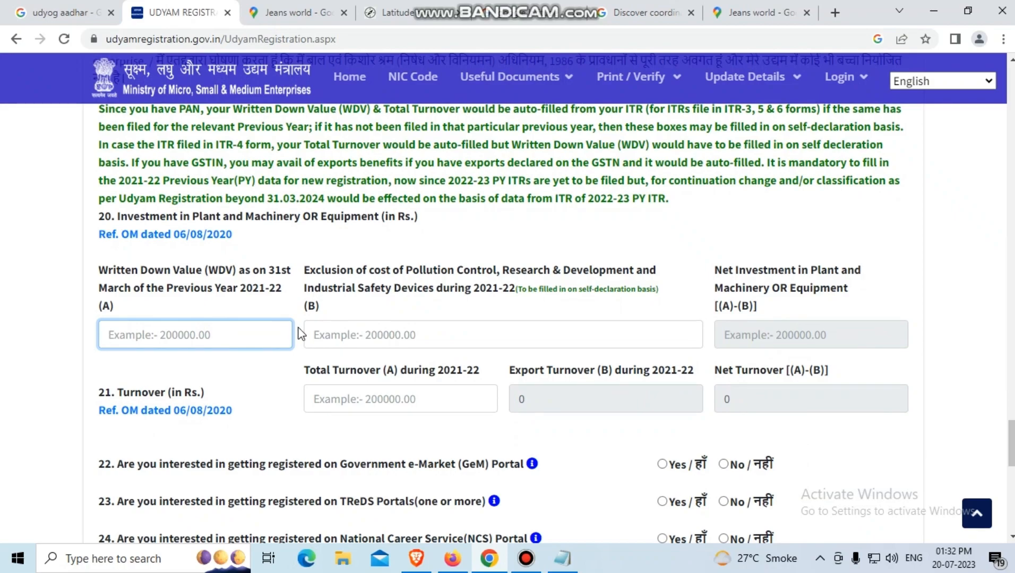
pyautogui.write('30000')
pyautogui.press('Tab')
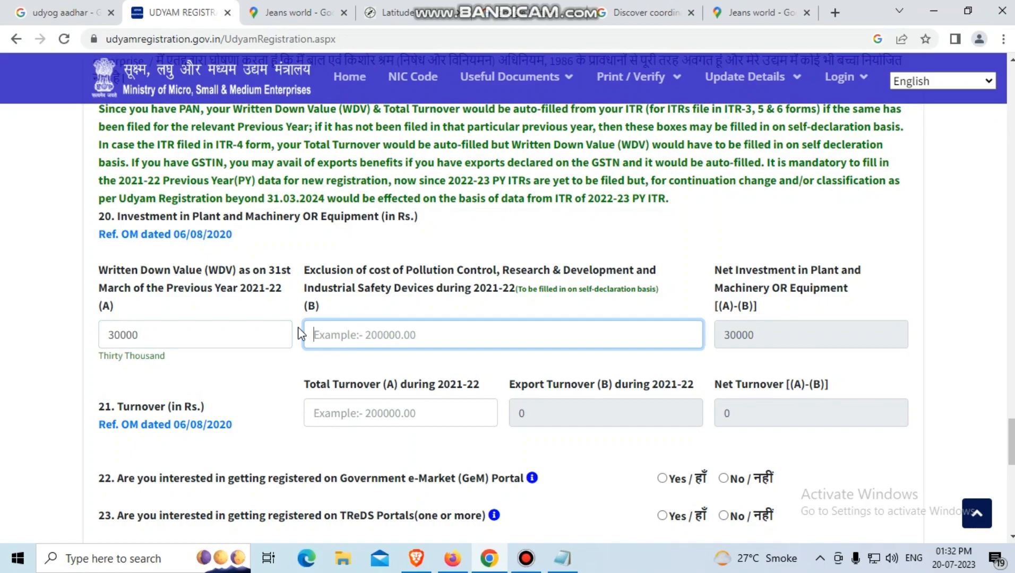
pyautogui.moveTo(160, 335); pyautogui.dragTo(74, 335)
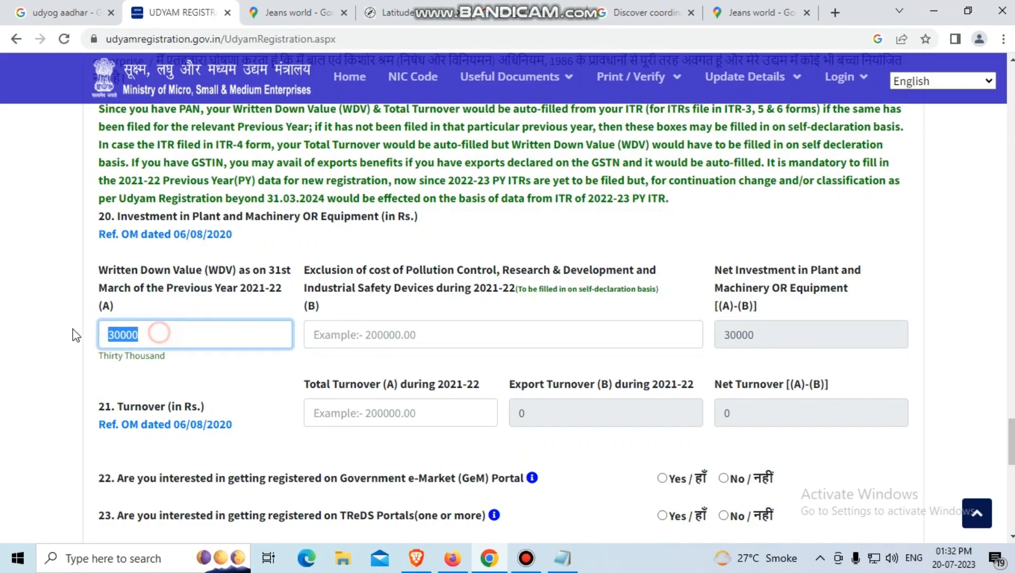
pyautogui.press('BackSpace')
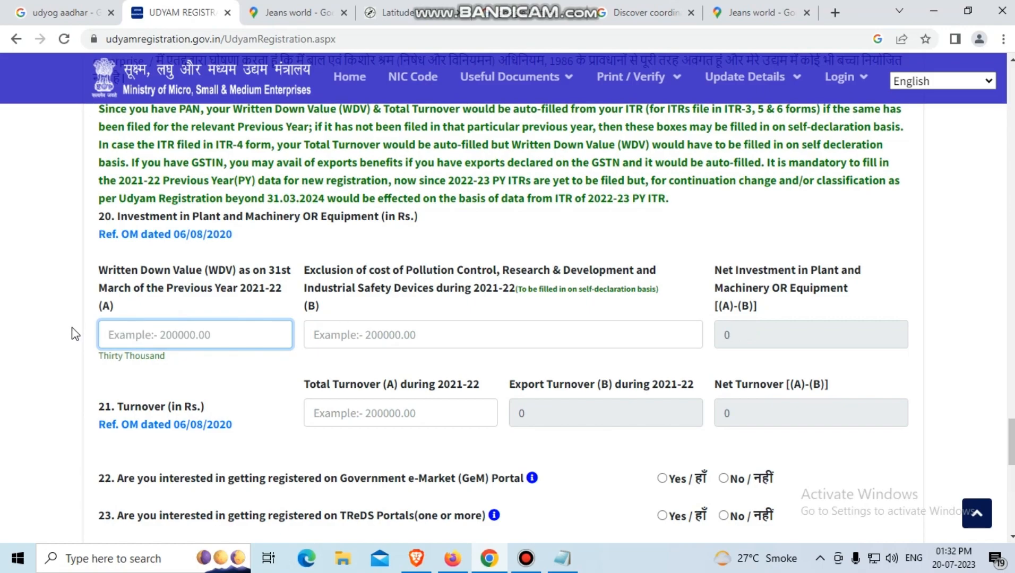
# Set the enterprise's total turnover during 2021-22 to 120000
pyautogui.scroll(-3, 402, 363)
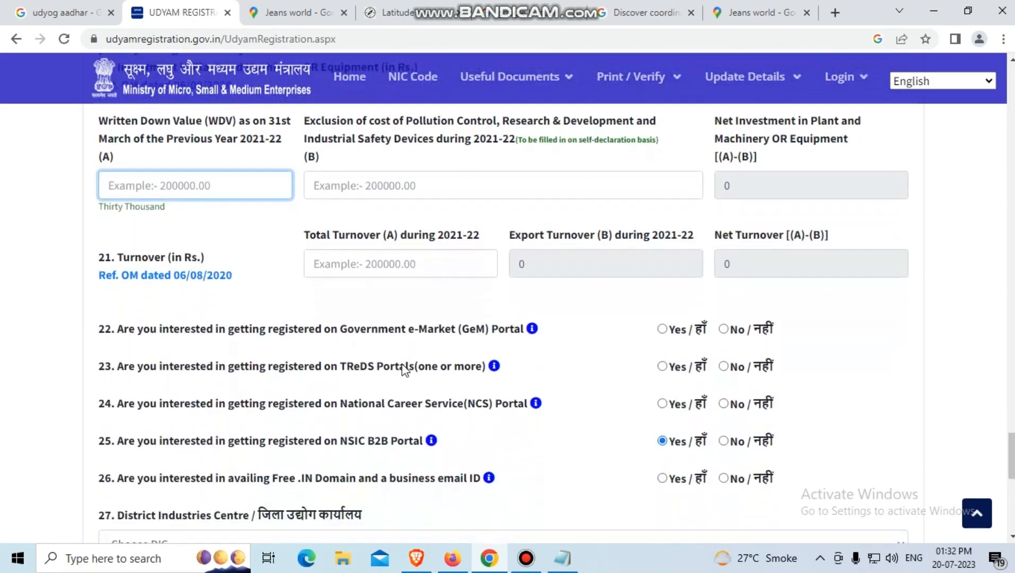
pyautogui.click(396, 264)
pyautogui.scroll(2, 550, 279)
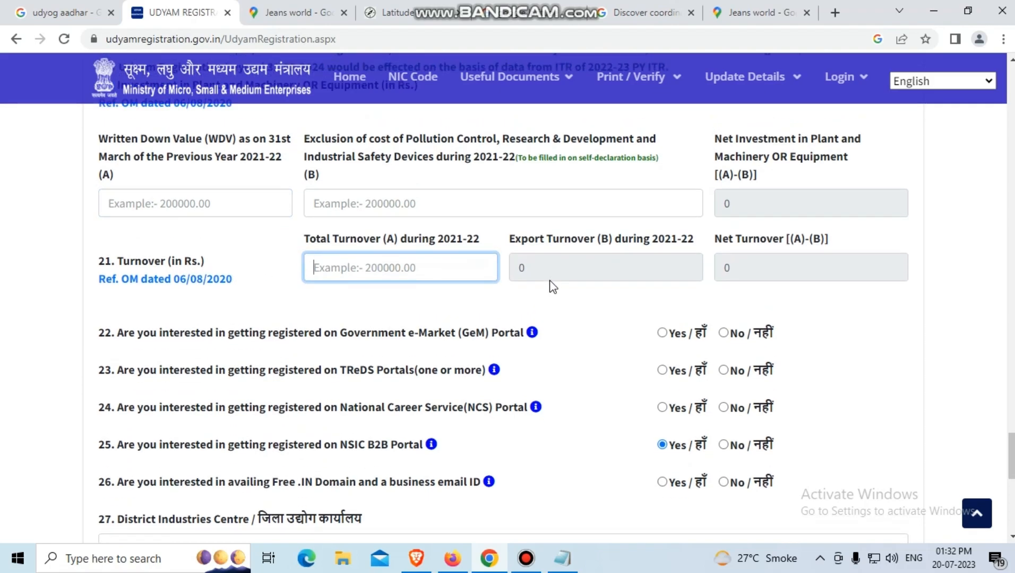
pyautogui.scroll(2, 557, 287)
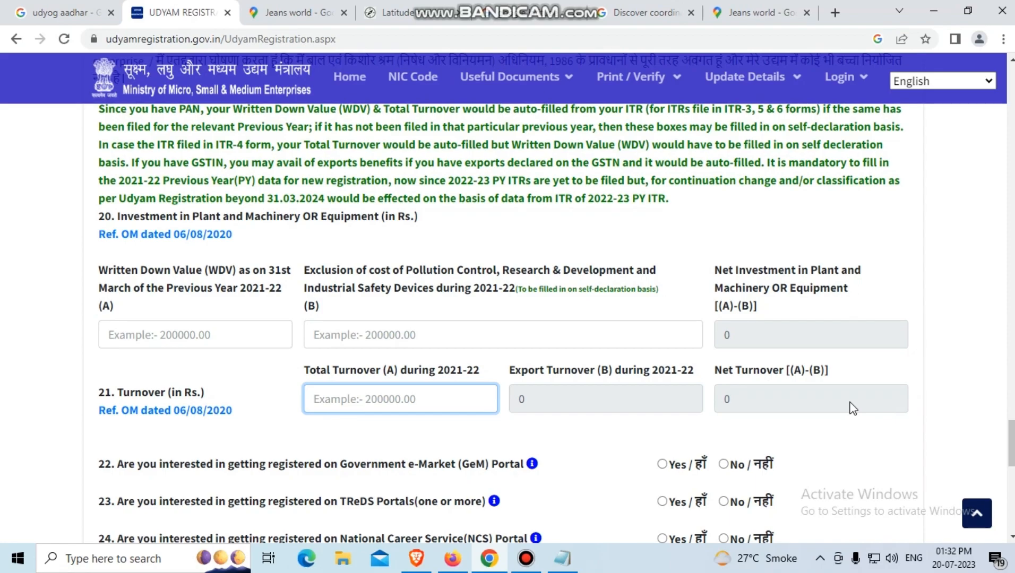
pyautogui.write('120')
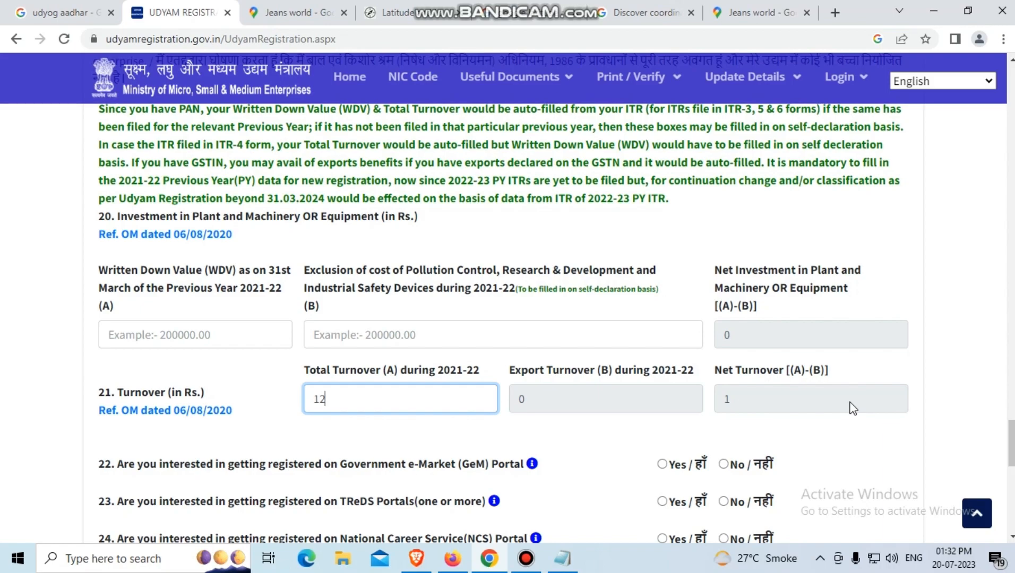
pyautogui.write('000')
pyautogui.press('Tab')
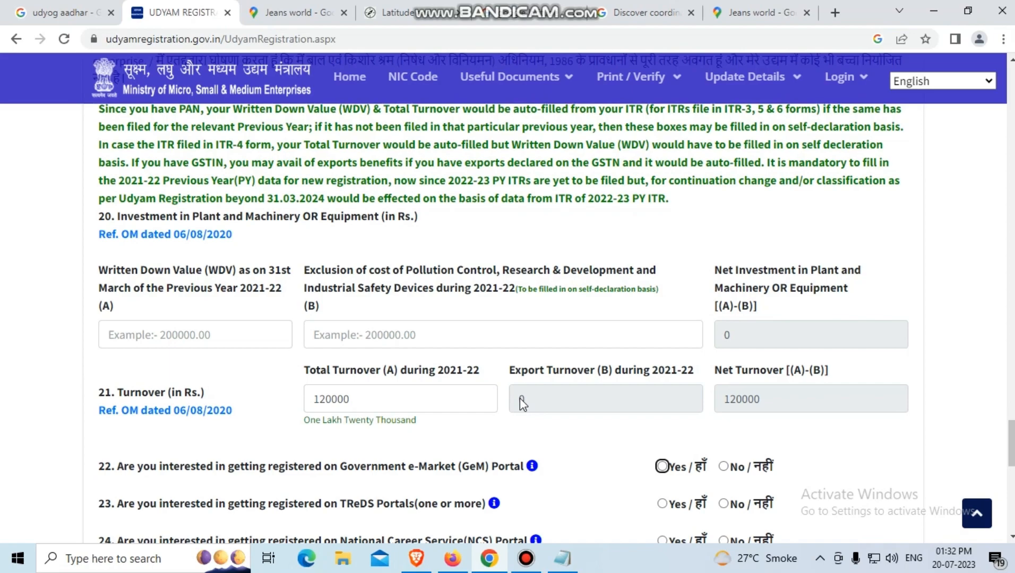
# Answer No to registering on the GeM, TReDS, NCS and NSIC B2B portals and to the free .IN domain and business email
pyautogui.scroll(-1, 583, 371)
pyautogui.moveTo(532, 391)
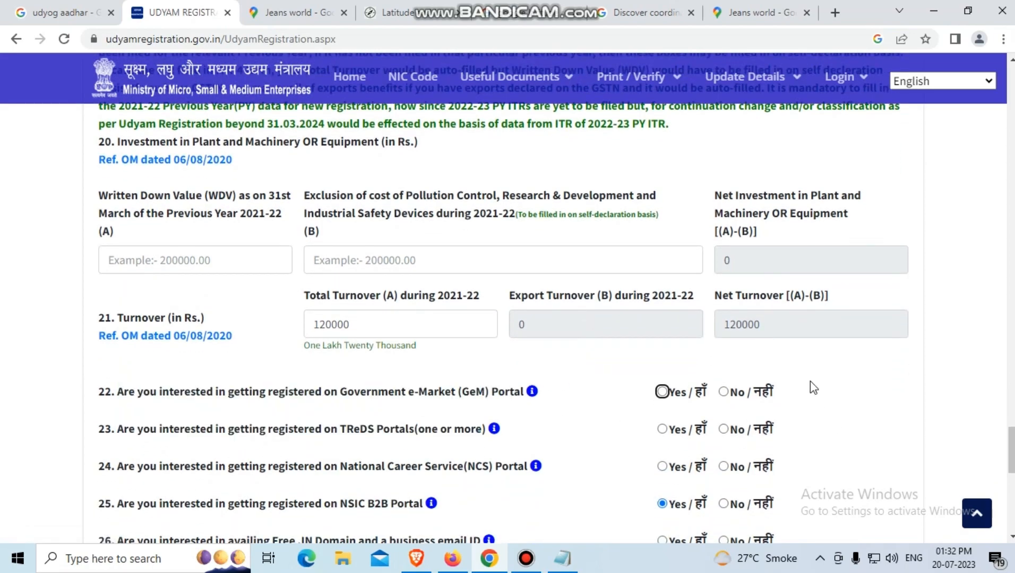
pyautogui.scroll(-1, 810, 381)
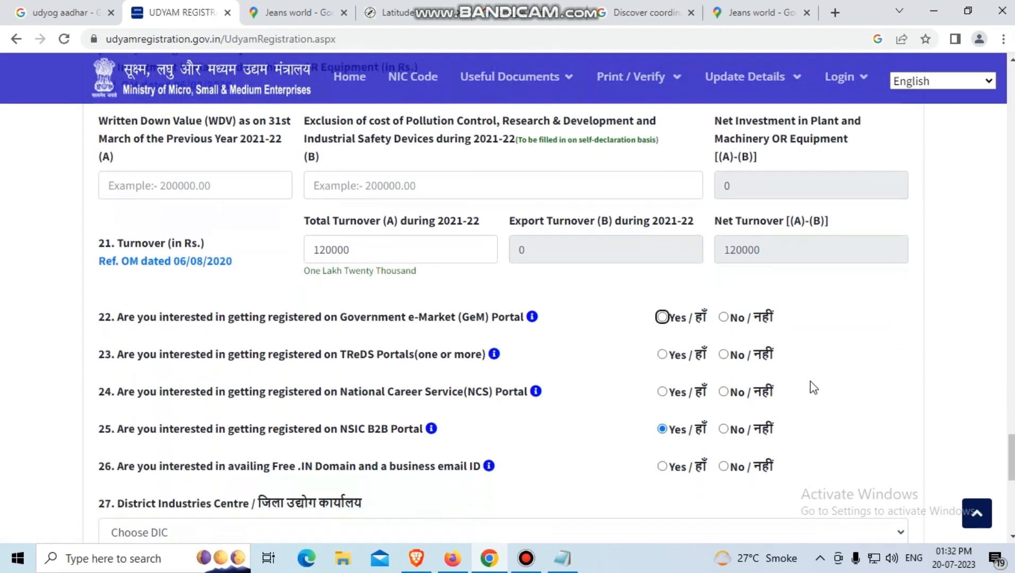
pyautogui.click(725, 318)
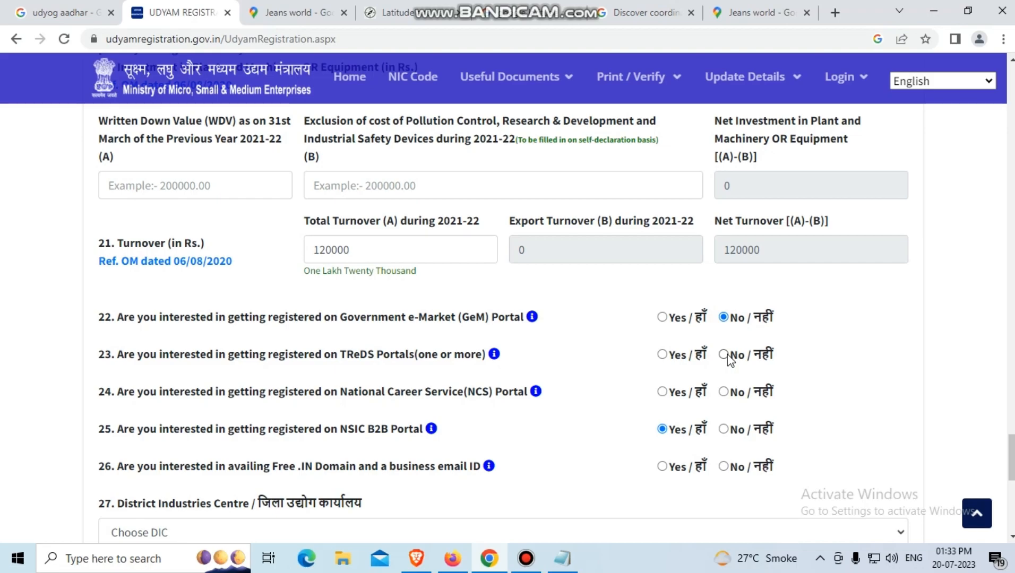
pyautogui.click(725, 355)
pyautogui.click(723, 392)
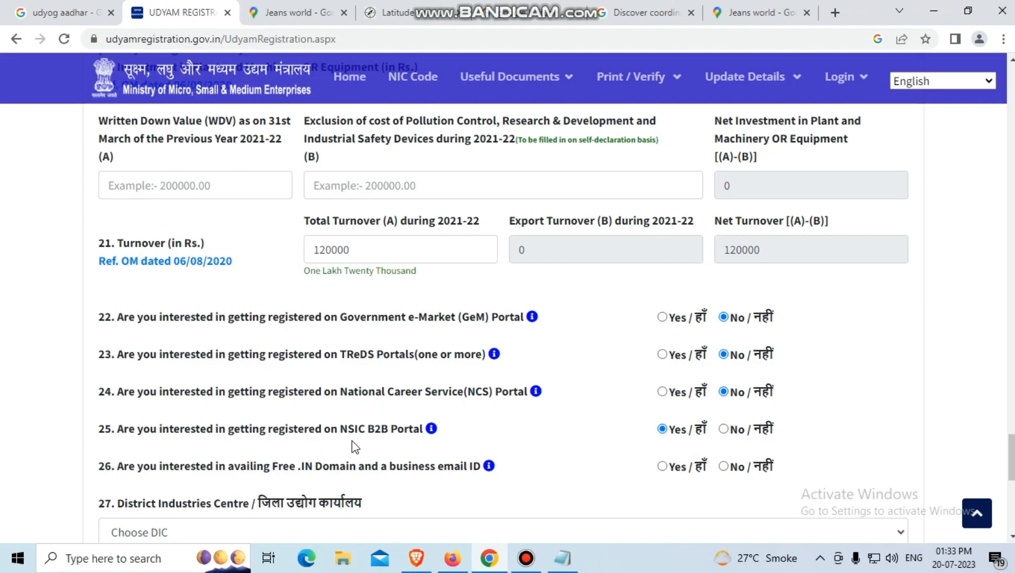
pyautogui.click(724, 430)
pyautogui.click(724, 466)
# Choose "1. AURANGABAD" as the District Industries Centre
pyautogui.scroll(-3, 844, 419)
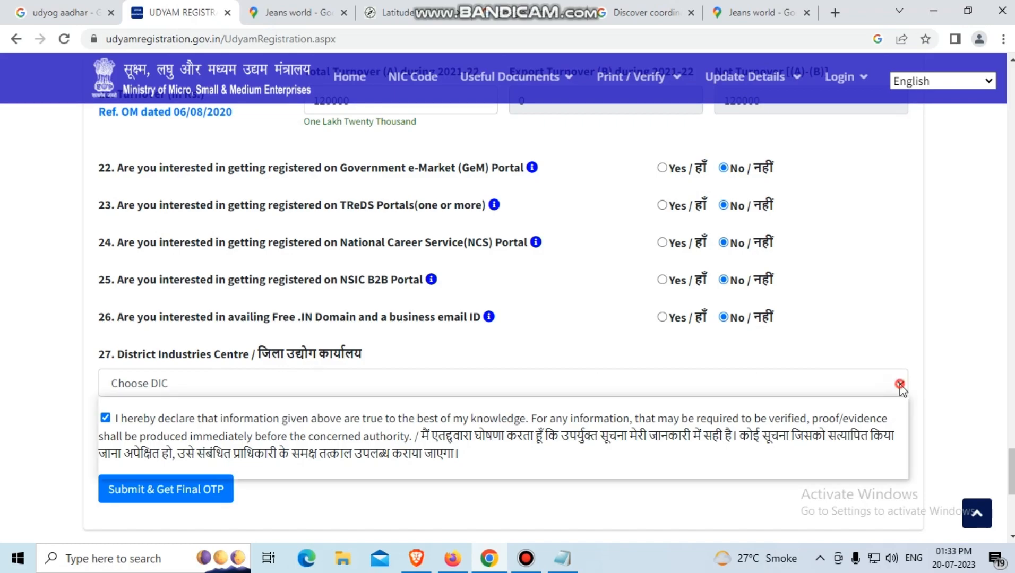
pyautogui.click(900, 386)
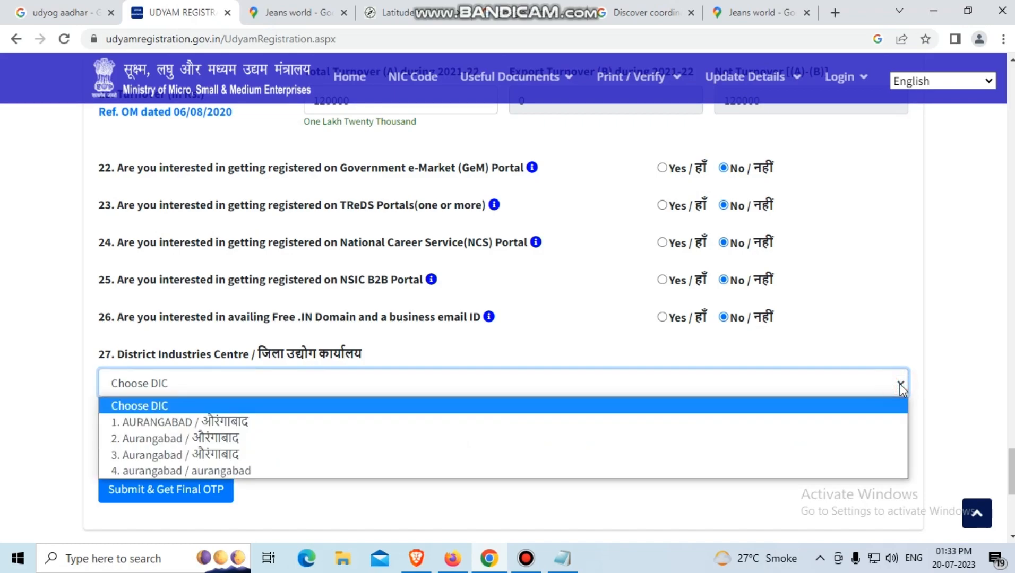
pyautogui.click(232, 423)
pyautogui.scroll(-4, 616, 441)
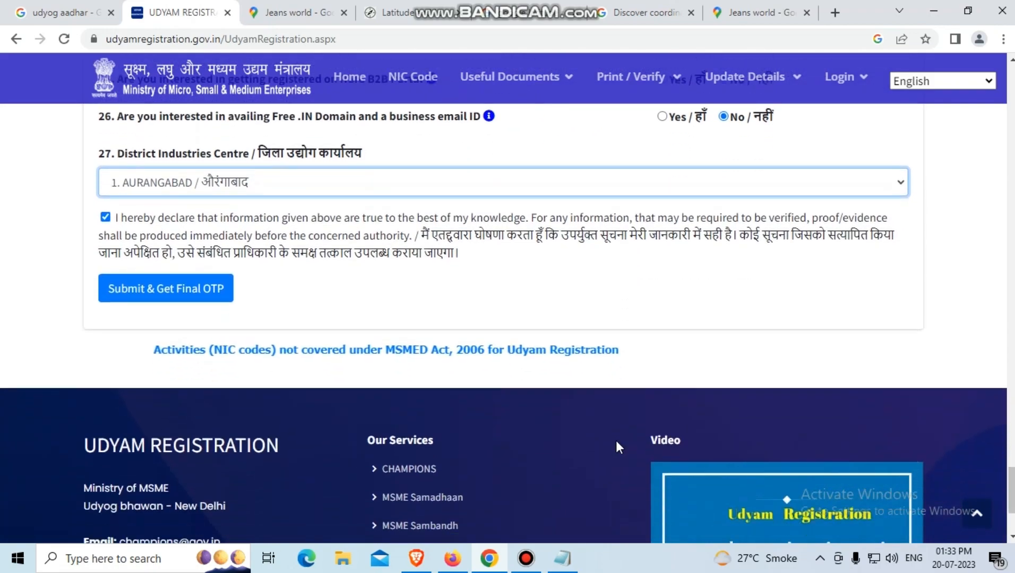
# Check the completed answers above the declaration and try to submit the form for the final OTP
pyautogui.scroll(5, 616, 441)
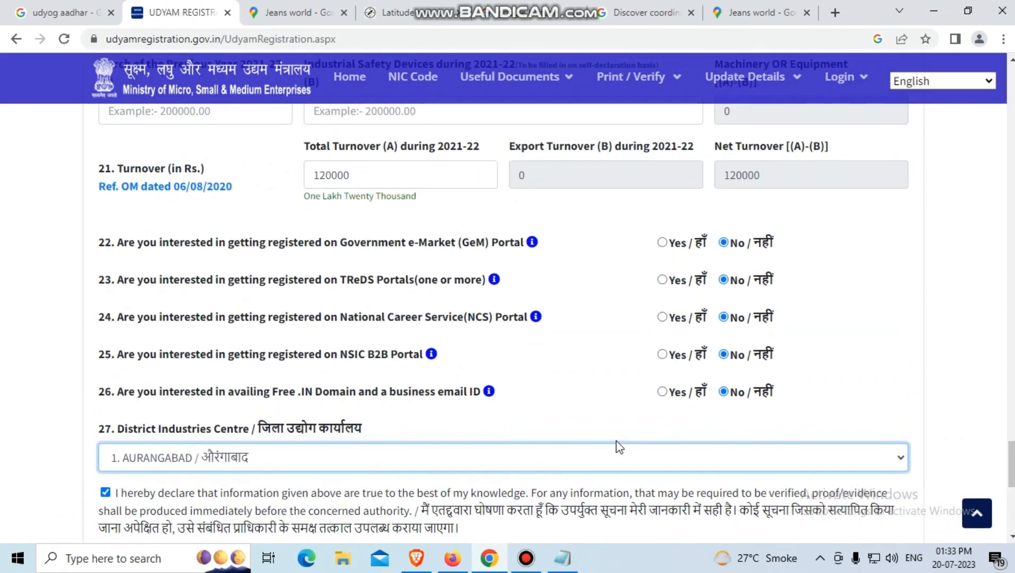
pyautogui.scroll(-1, 616, 446)
pyautogui.scroll(5, 617, 446)
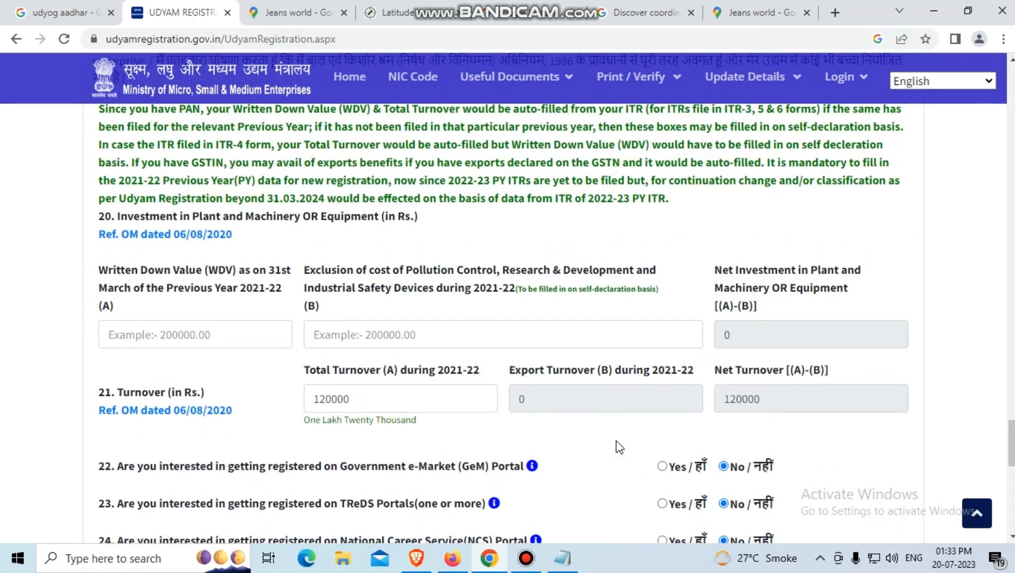
pyautogui.scroll(-8, 619, 447)
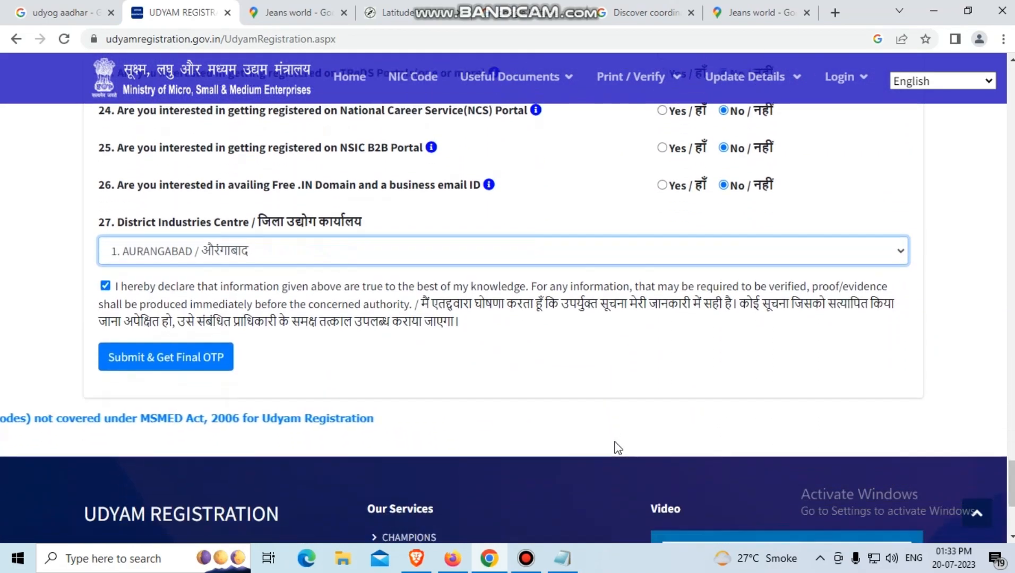
pyautogui.click(154, 340)
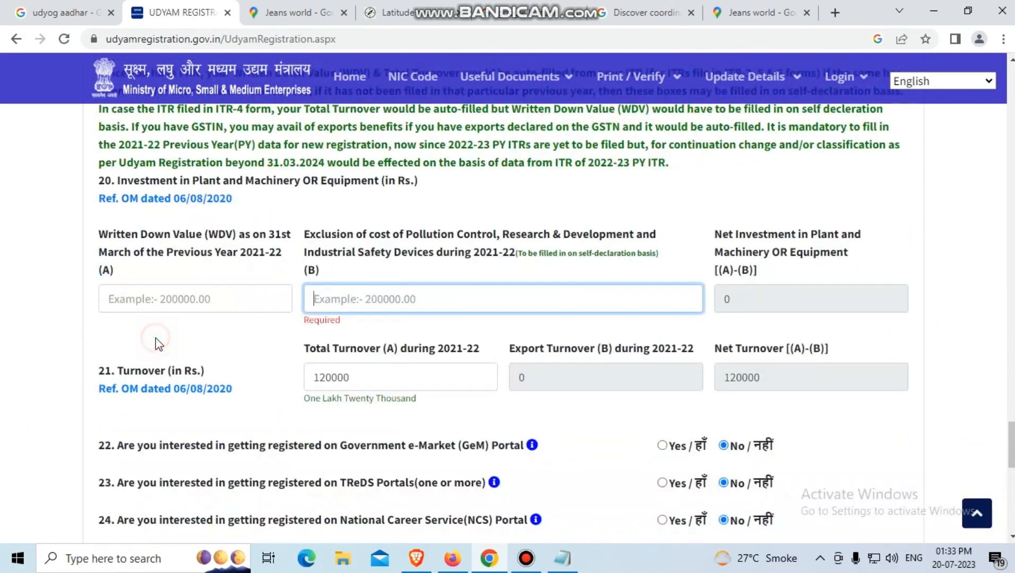
# Set the exclusion of cost of pollution control, research and development and industrial safety devices during 2021-22 to 20000
pyautogui.scroll(2, 514, 318)
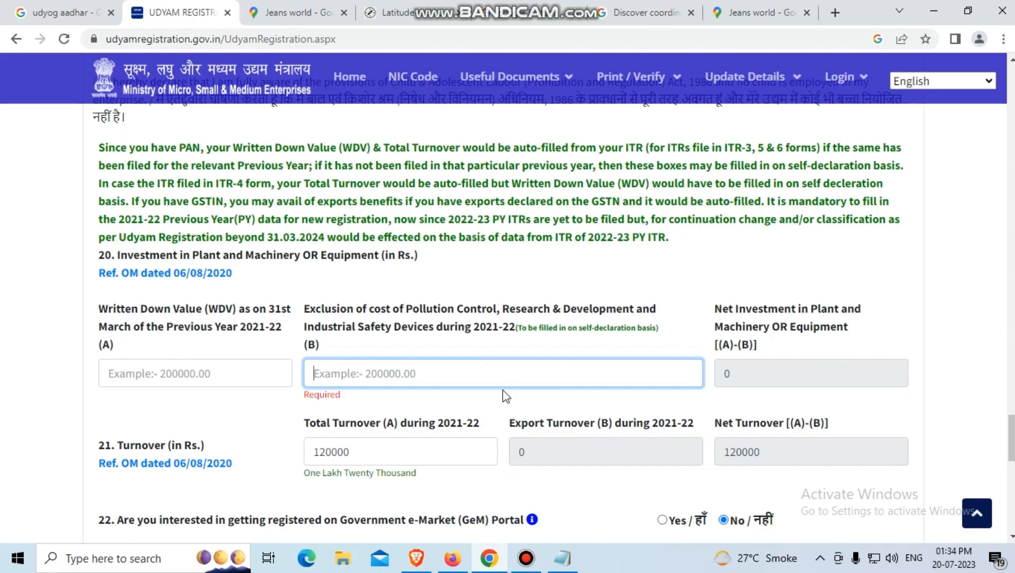
pyautogui.write('20000')
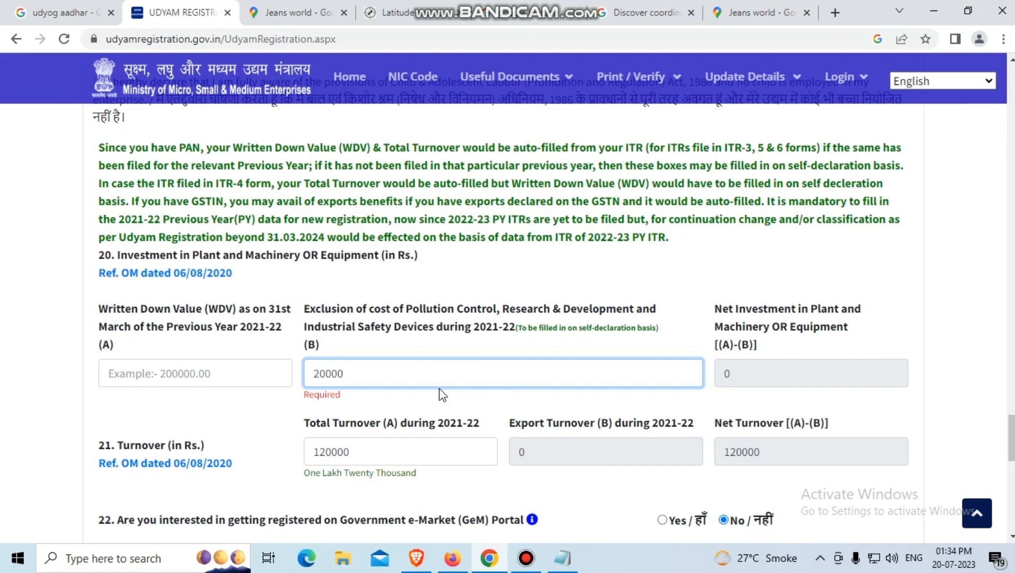
pyautogui.click(935, 415)
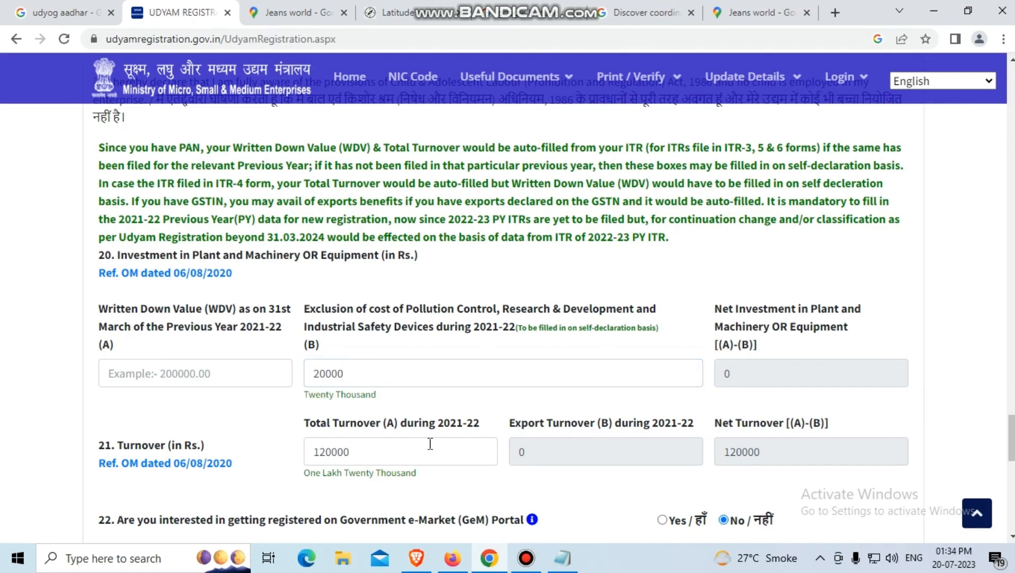
# Try again to submit the form for the final OTP, confirming that the entered data is correct
pyautogui.scroll(-7, 499, 431)
pyautogui.scroll(-2, 499, 431)
pyautogui.scroll(2, 499, 430)
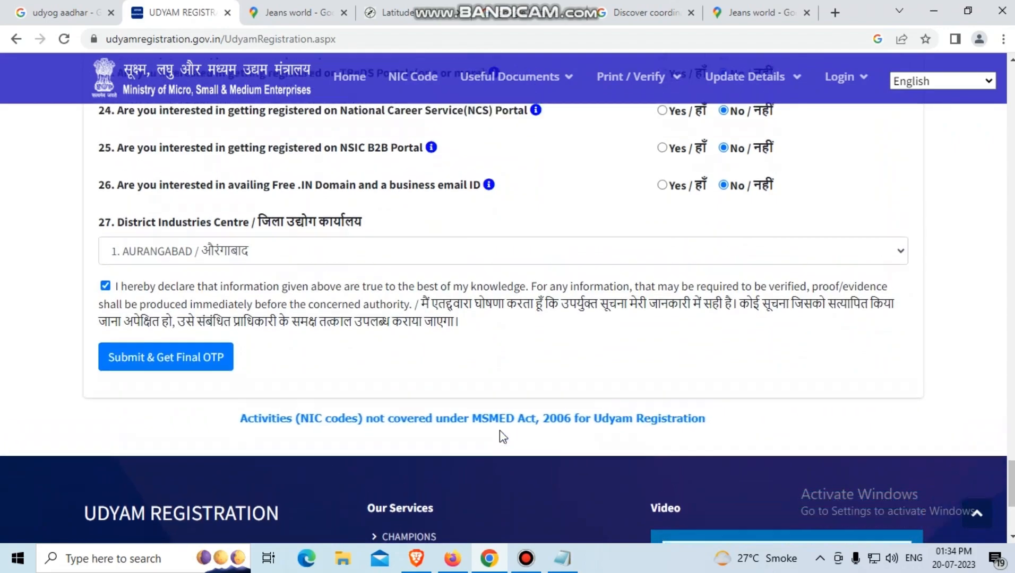
pyautogui.click(169, 395)
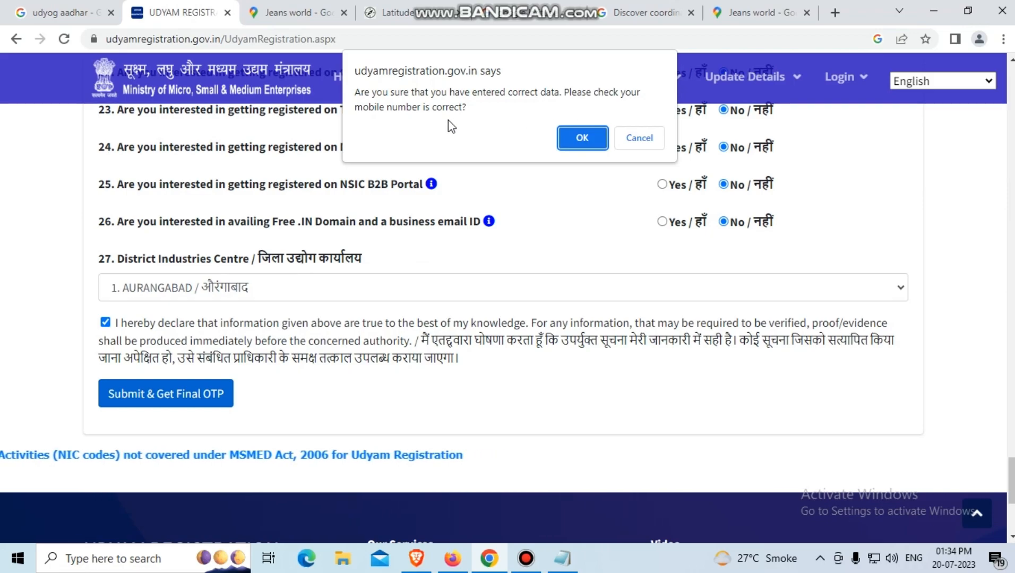
pyautogui.click(582, 138)
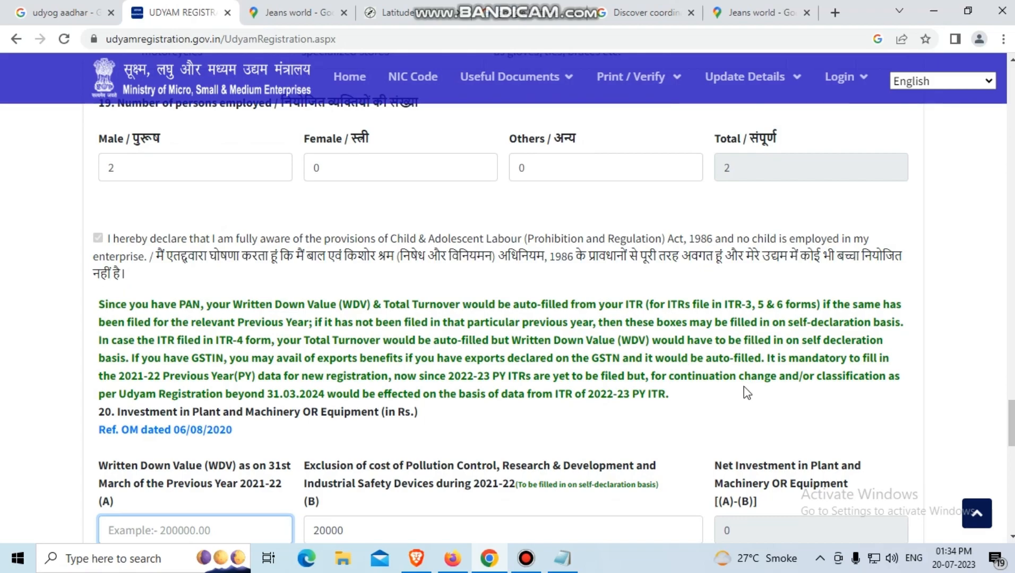
# Set the Written Down Value as on 31st March of the previous year 2021-22 to 80000
pyautogui.scroll(-3, 642, 360)
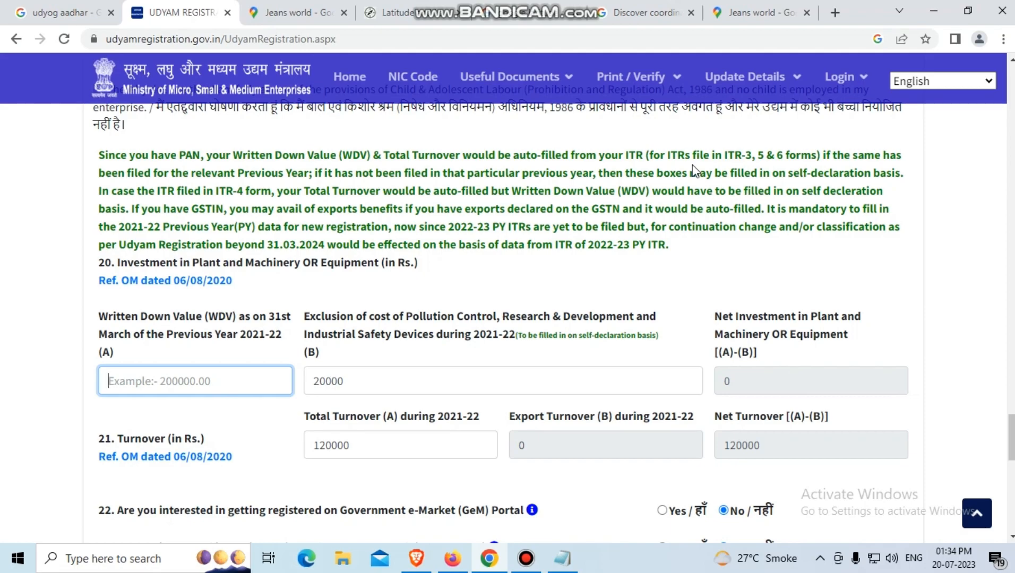
pyautogui.write('50000')
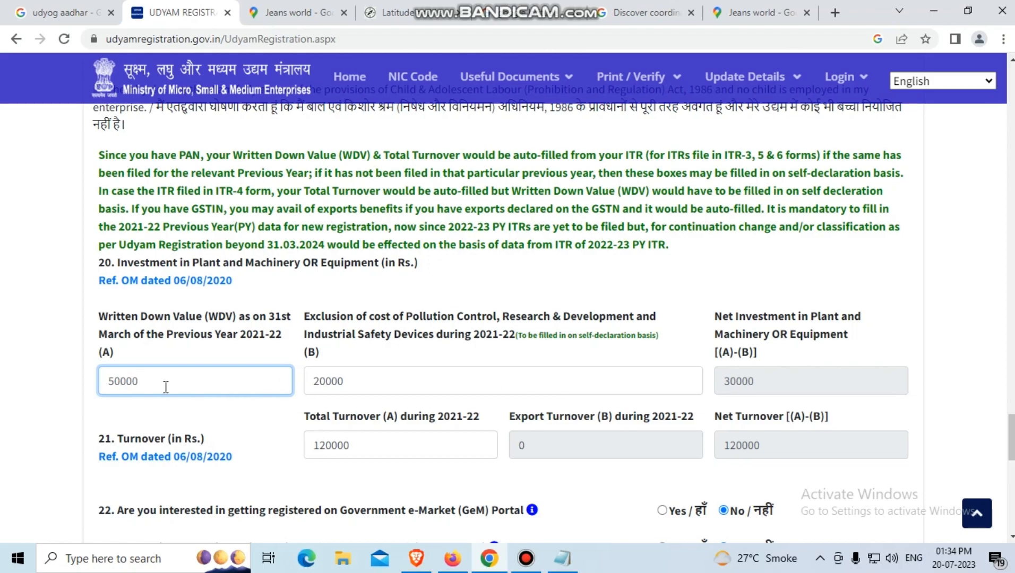
pyautogui.click(114, 381)
pyautogui.press('BackSpace')
pyautogui.write('8')
pyautogui.scroll(1, 187, 410)
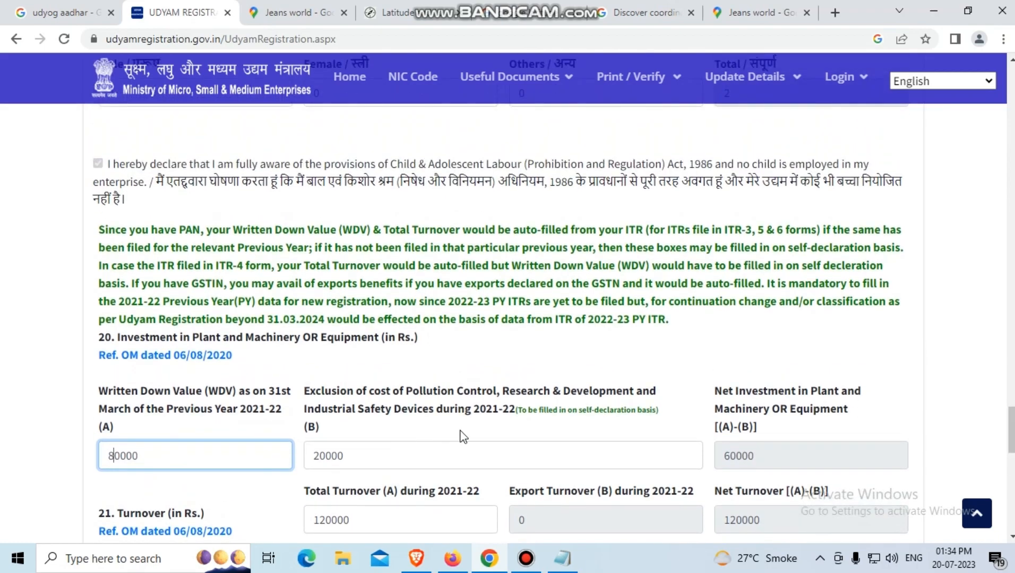
# Submit the completed form to request the final OTP and confirm that the data and mobile number are correct
pyautogui.scroll(-2, 633, 401)
pyautogui.scroll(-1, 633, 401)
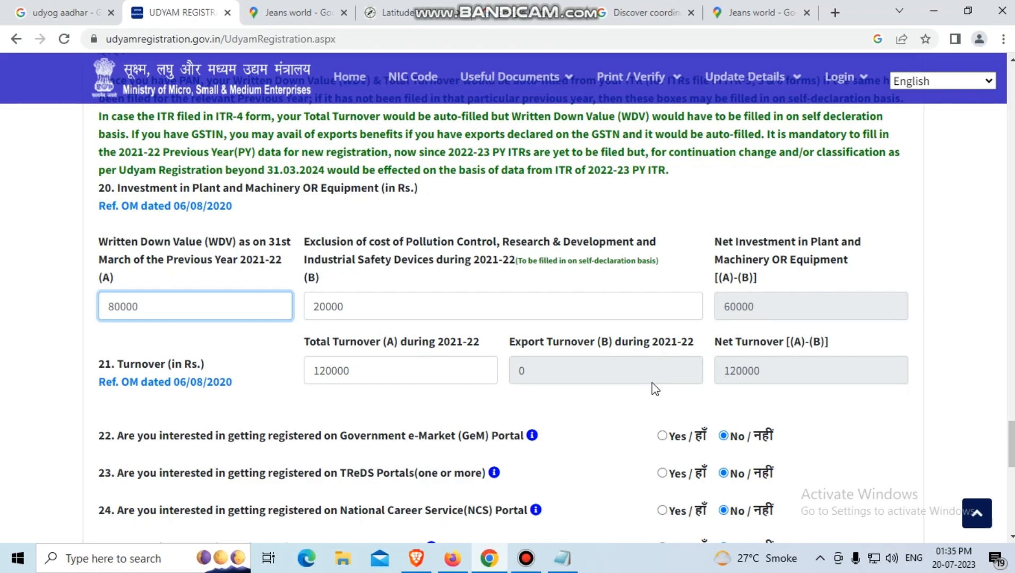
pyautogui.scroll(-8, 814, 422)
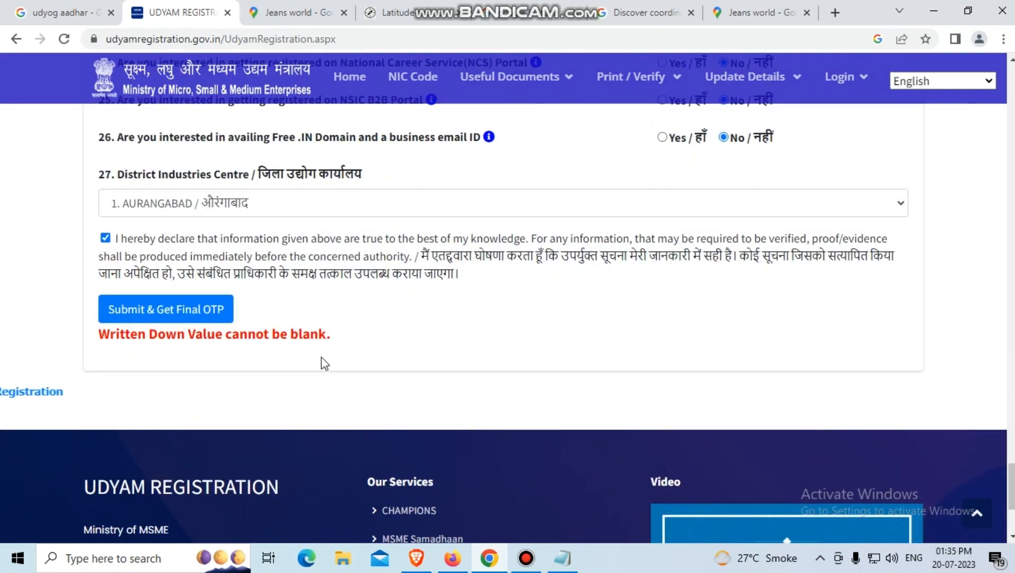
pyautogui.scroll(1, 297, 363)
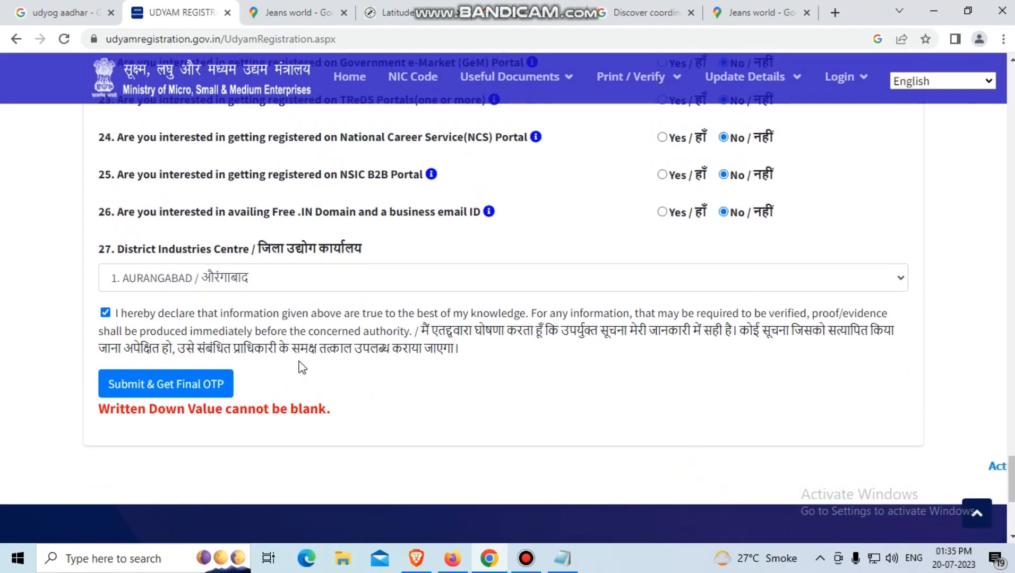
pyautogui.scroll(1, 300, 366)
pyautogui.click(179, 468)
pyautogui.click(582, 132)
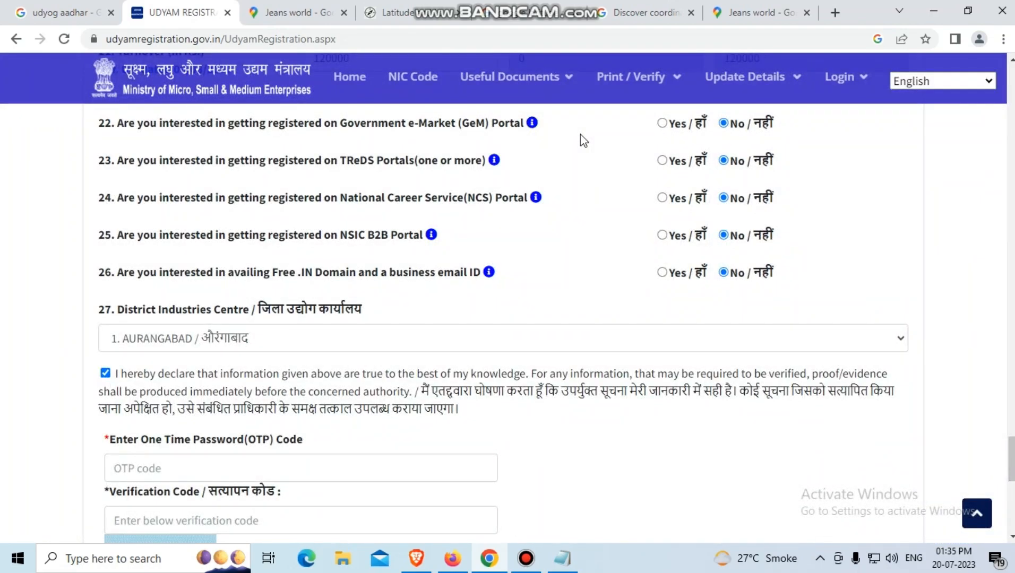
# Enter the one-time password received on the mobile in the OTP code field
pyautogui.scroll(-3, 583, 265)
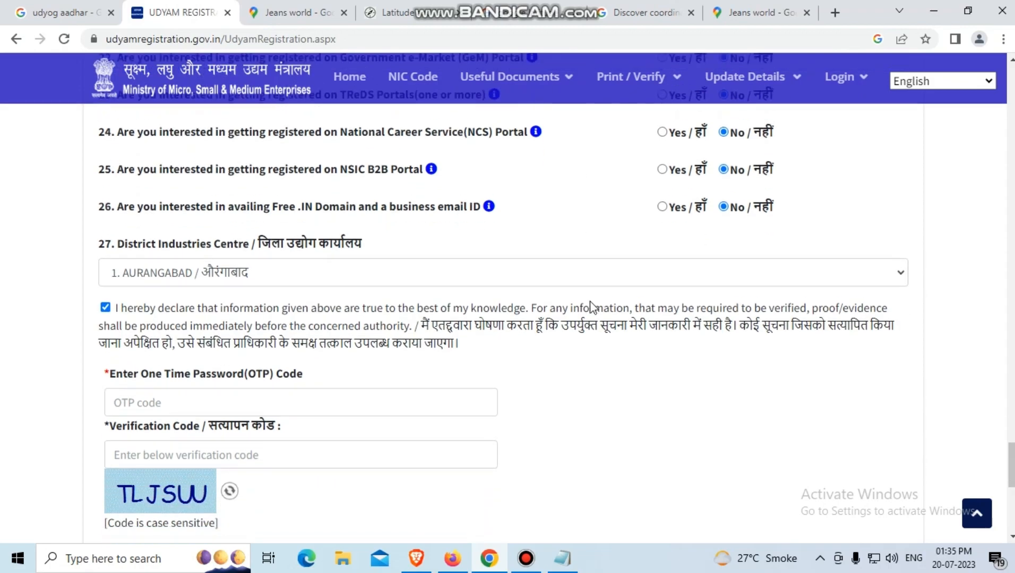
pyautogui.click(275, 319)
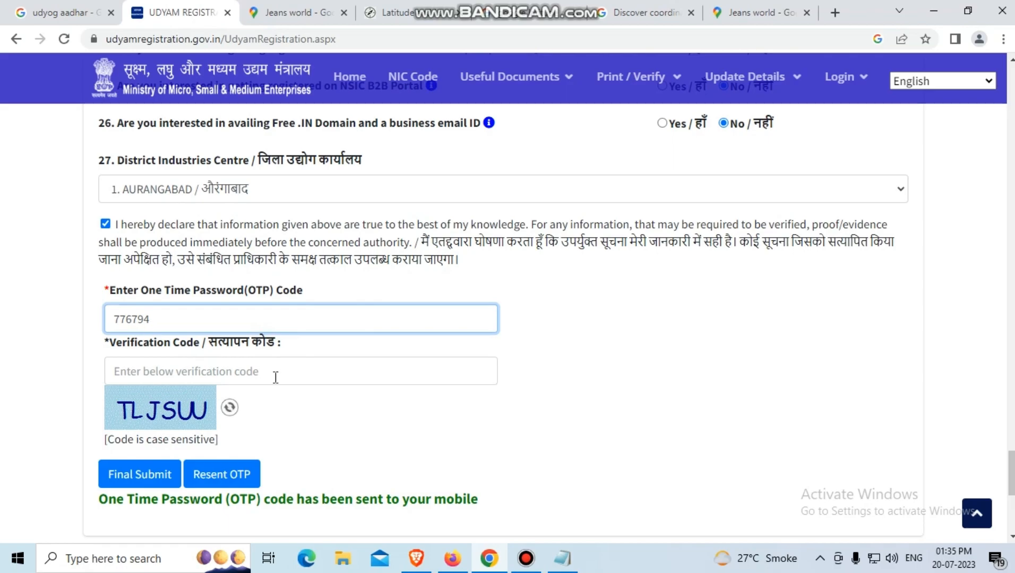
# Refresh the captcha image and enter its case-sensitive characters as the verification code
pyautogui.click(292, 374)
pyautogui.write('TLJS')
pyautogui.click(230, 407)
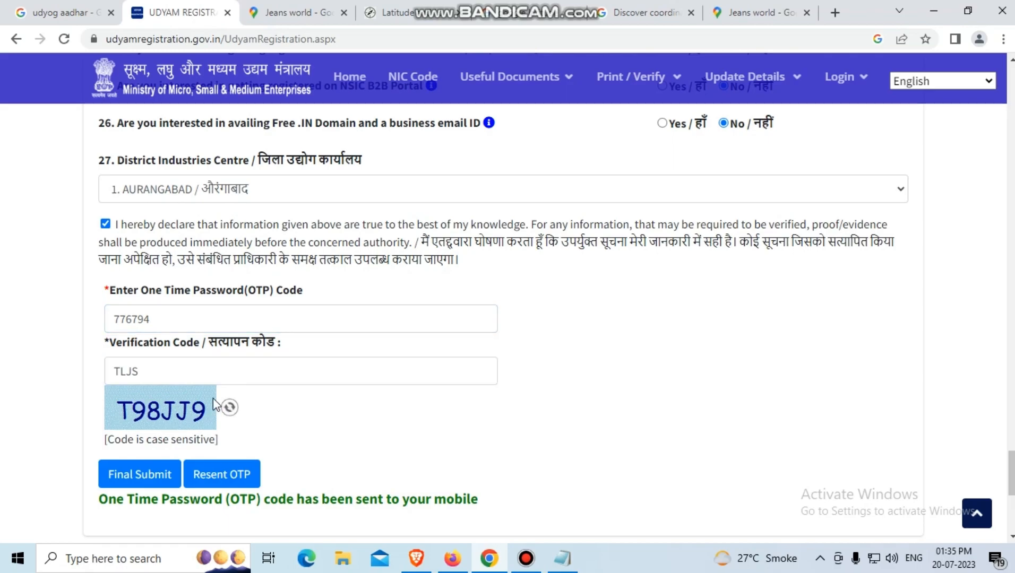
pyautogui.moveTo(163, 373); pyautogui.dragTo(99, 372)
pyautogui.write('T')
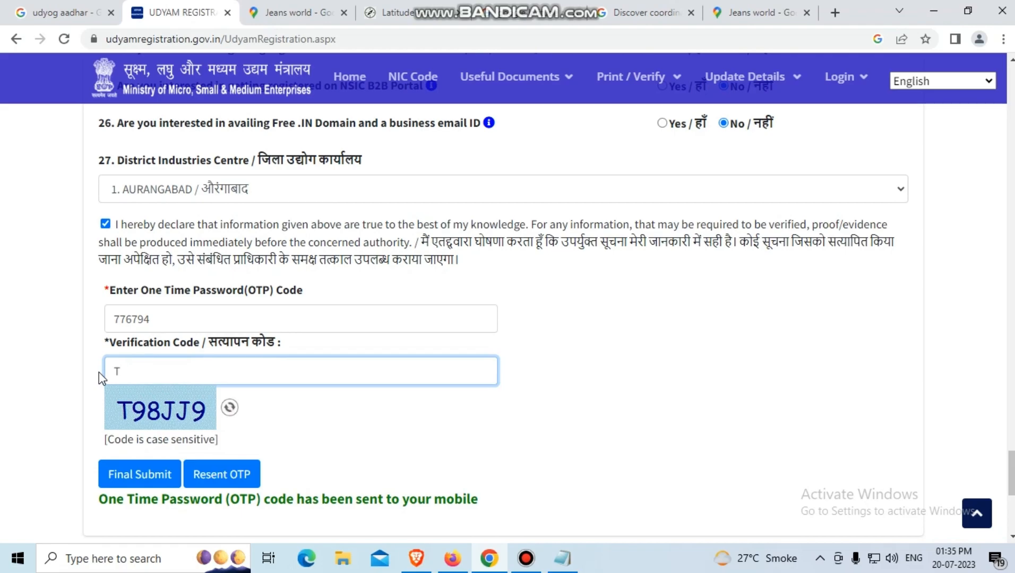
pyautogui.write('98j')
pyautogui.press('BackSpace')
pyautogui.write('JJ9')
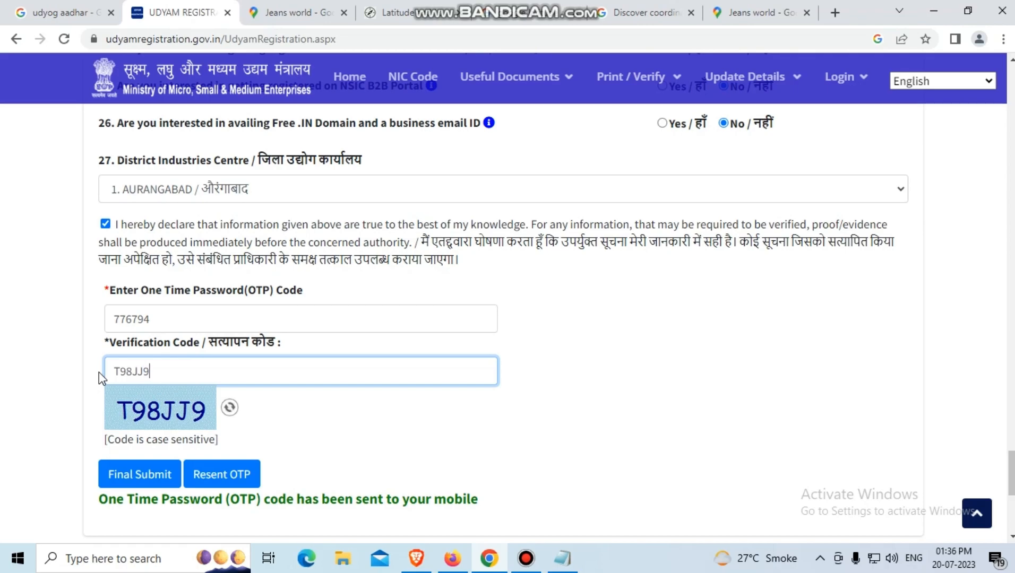
# Make the final submission of the Udyam registration, confirm the data and acknowledge the registration message
pyautogui.click(147, 481)
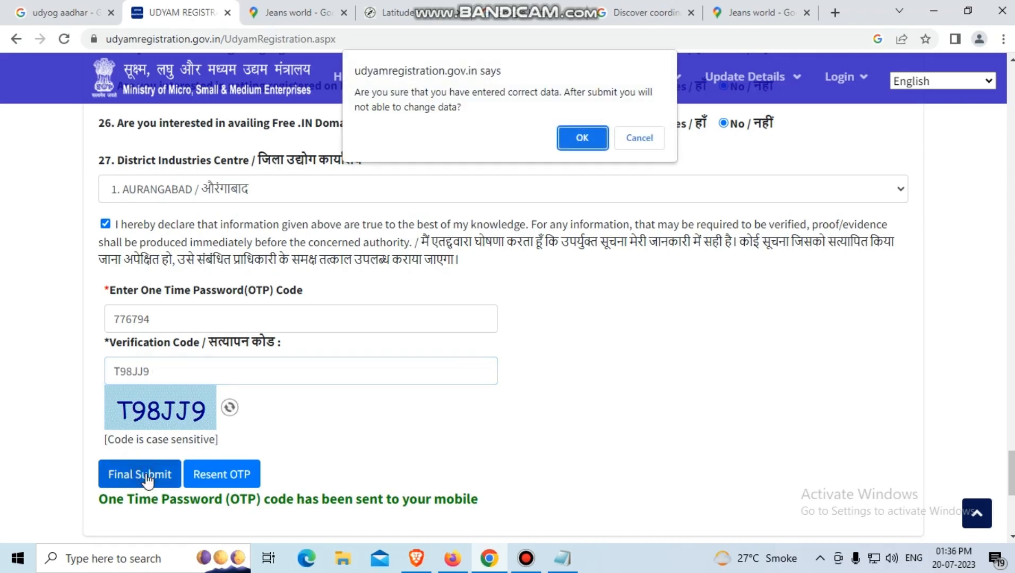
pyautogui.click(596, 143)
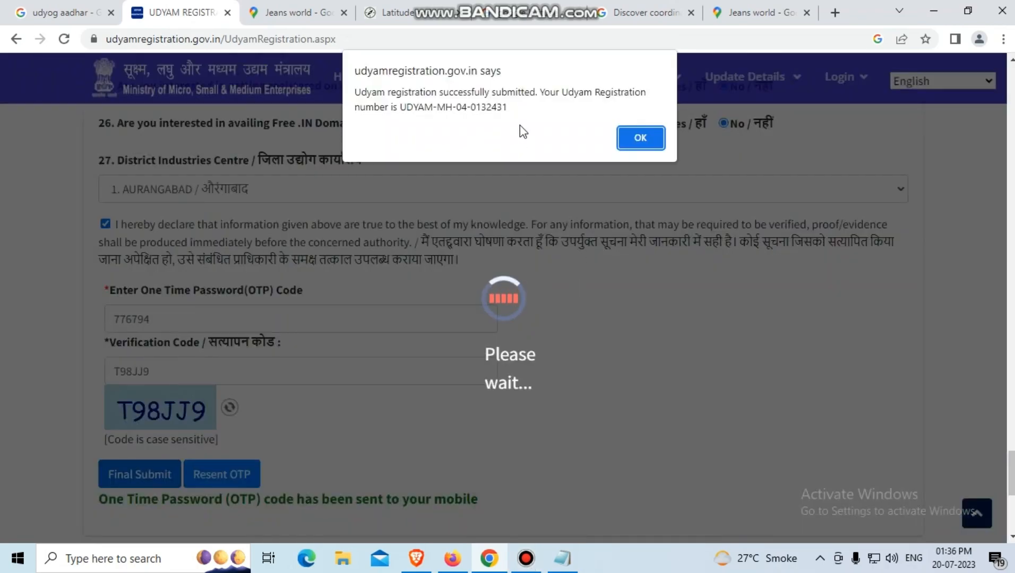
pyautogui.click(640, 138)
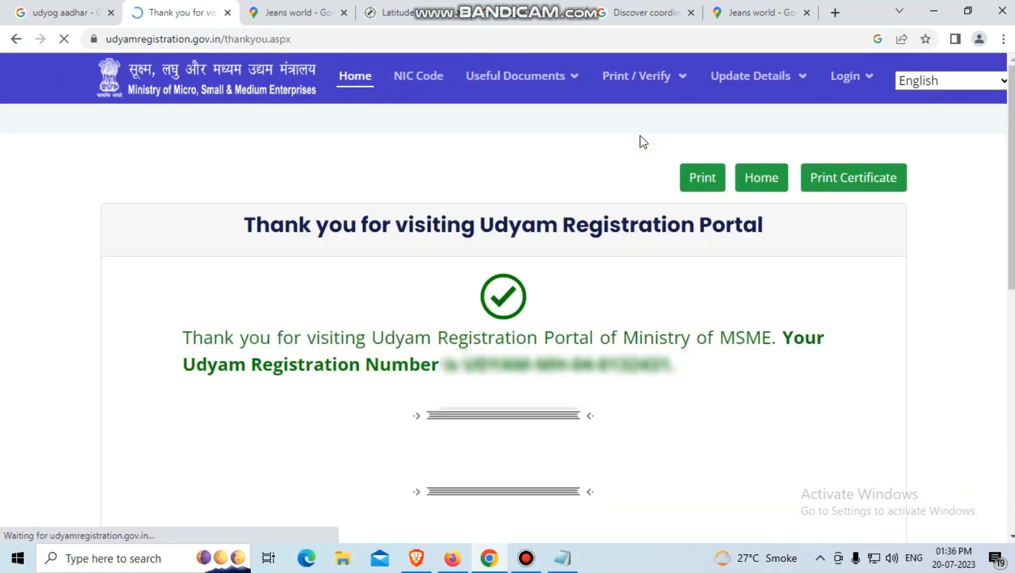